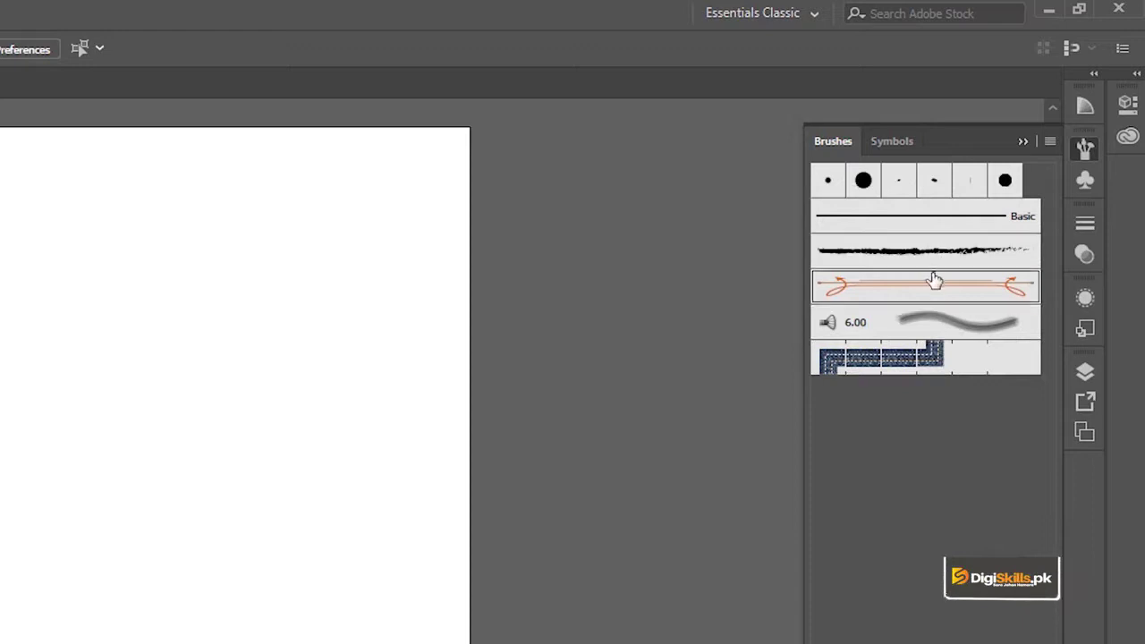
Choose the rough charcoal-like art brush among the brushes and activate the Paintbrush tool.
{"action": "left_click", "coordinate": [952, 362]}
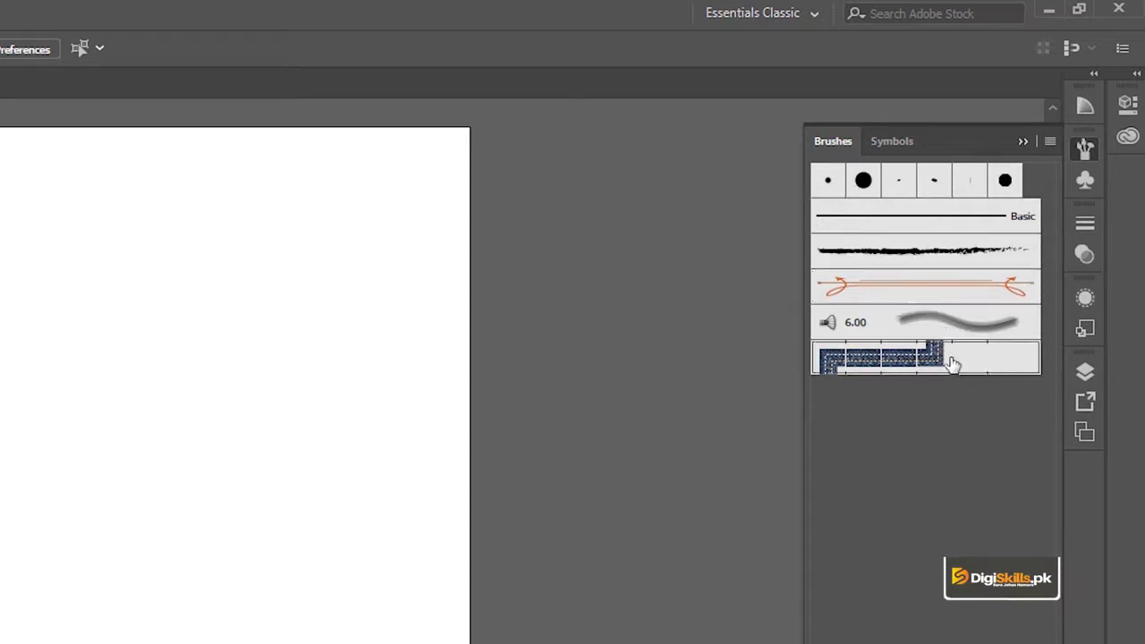
{"action": "left_click", "coordinate": [937, 232]}
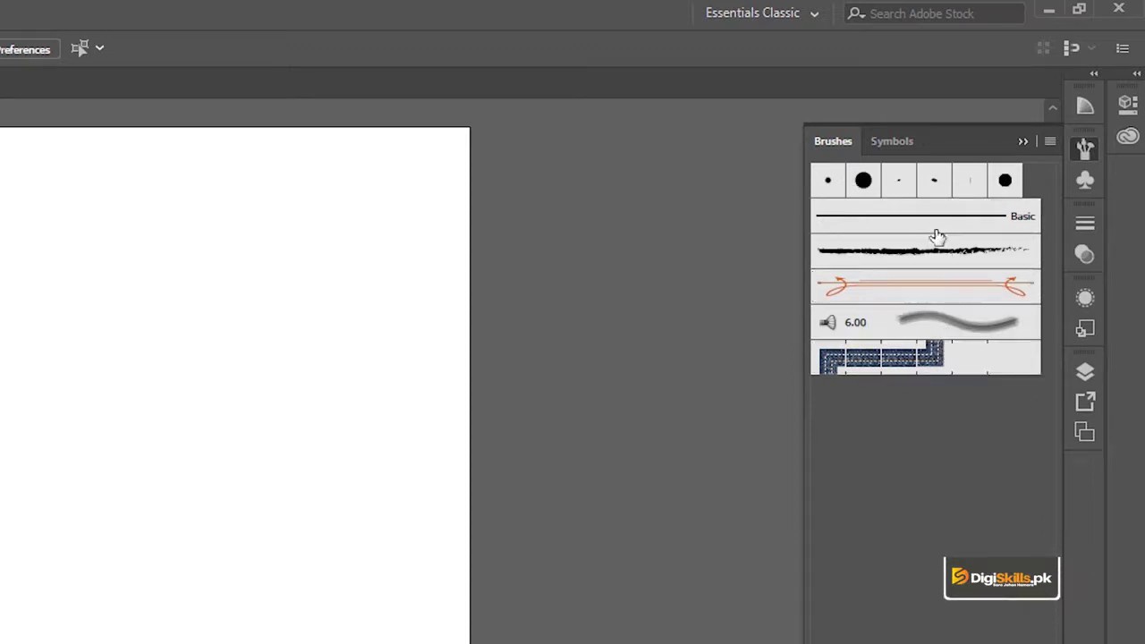
{"action": "left_click", "coordinate": [937, 252]}
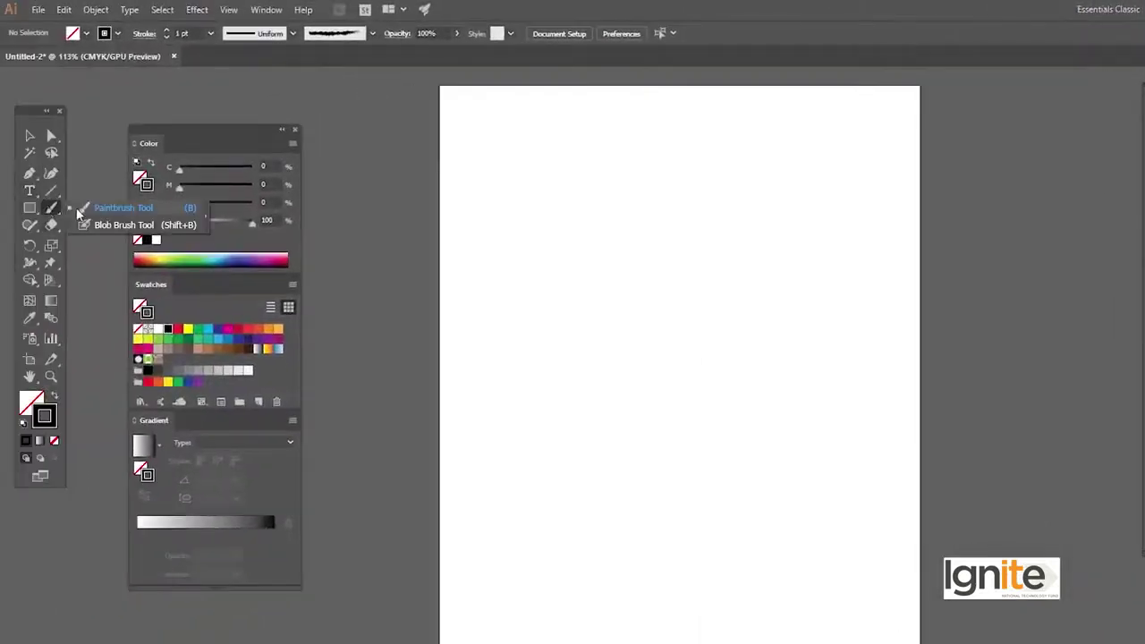
{"action": "left_click", "coordinate": [81, 211]}
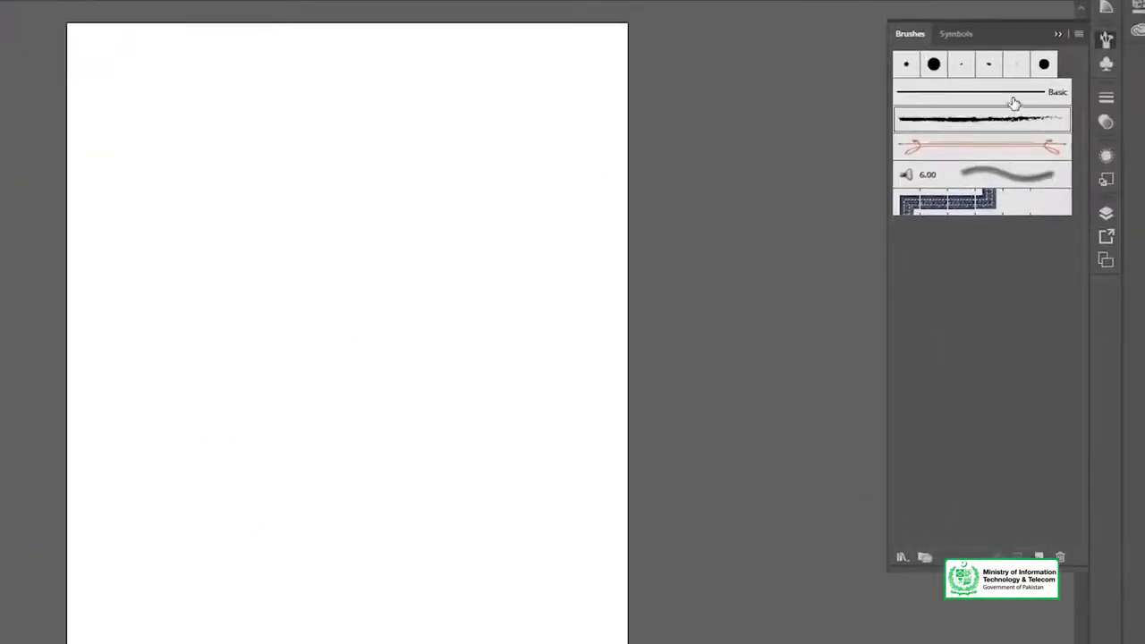
Try long curved strokes with the rough black brush and the orange ornamental arrow brush, and undo the last stroke.
{"action": "mouse_move", "coordinate": [246, 597]}
{"action": "left_mouse_down"}
{"action": "mouse_move", "coordinate": [384, 274]}
{"action": "mouse_move", "coordinate": [541, 172]}
{"action": "left_mouse_up"}
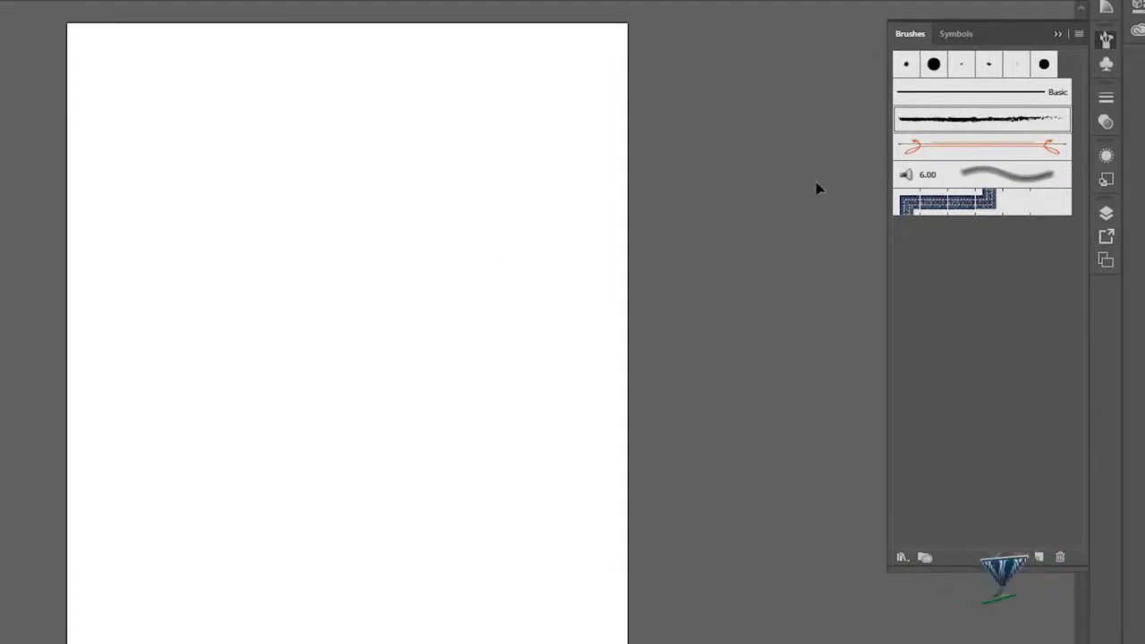
{"action": "left_click", "coordinate": [982, 146]}
{"action": "left_click_drag", "start_coordinate": [275, 548], "coordinate": [501, 114]}
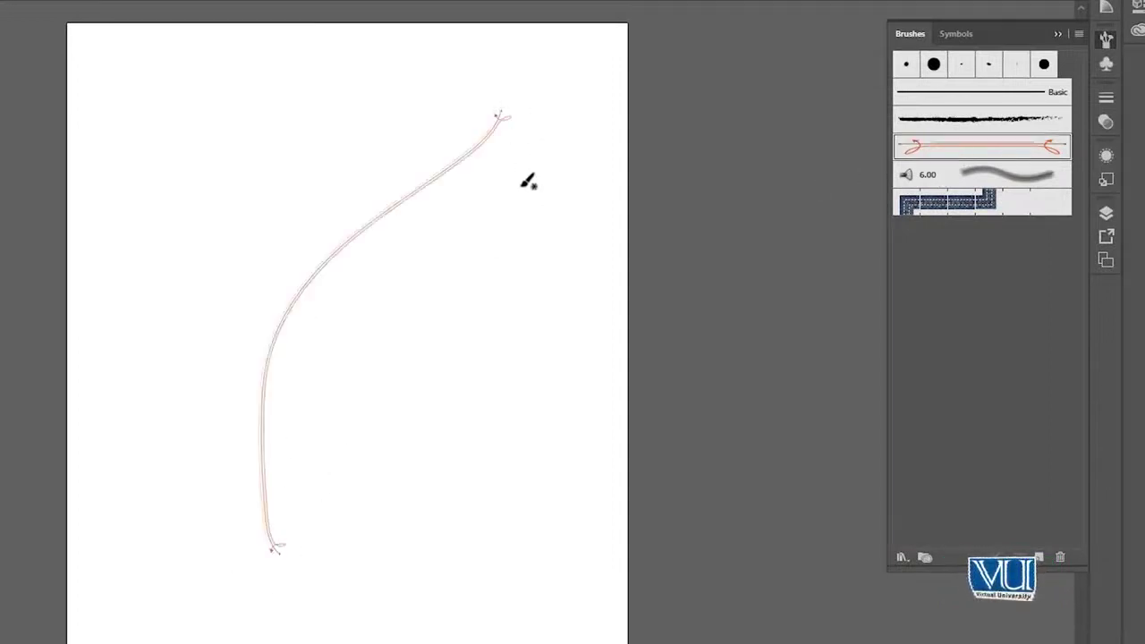
{"action": "key", "text": "ctrl+z"}
Paint an S-shaped stroke on the page with the rough black brush and increase its stroke weight.
{"action": "left_click", "coordinate": [933, 119]}
{"action": "left_click_drag", "start_coordinate": [429, 324], "coordinate": [499, 224]}
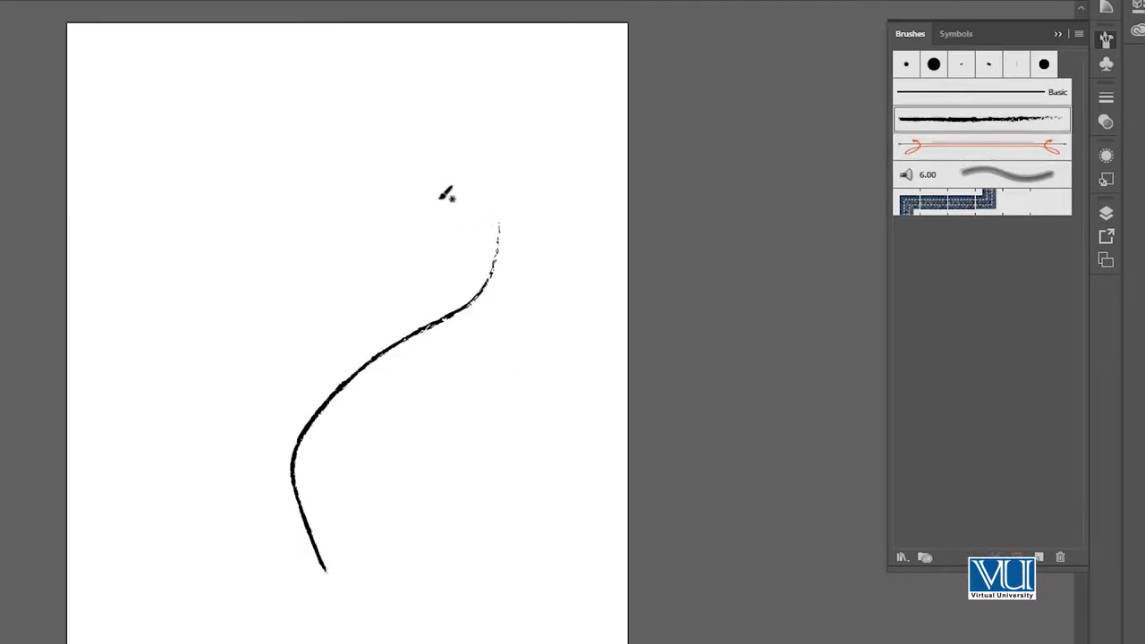
{"action": "left_click", "coordinate": [492, 289]}
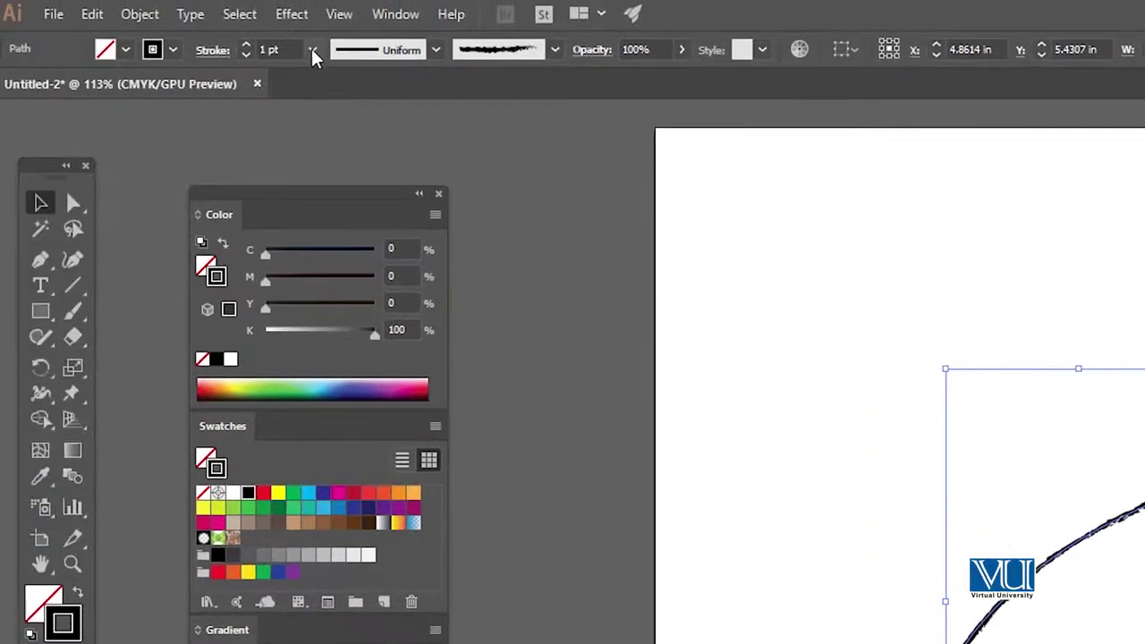
{"action": "left_click", "coordinate": [313, 51]}
{"action": "left_click", "coordinate": [322, 191]}
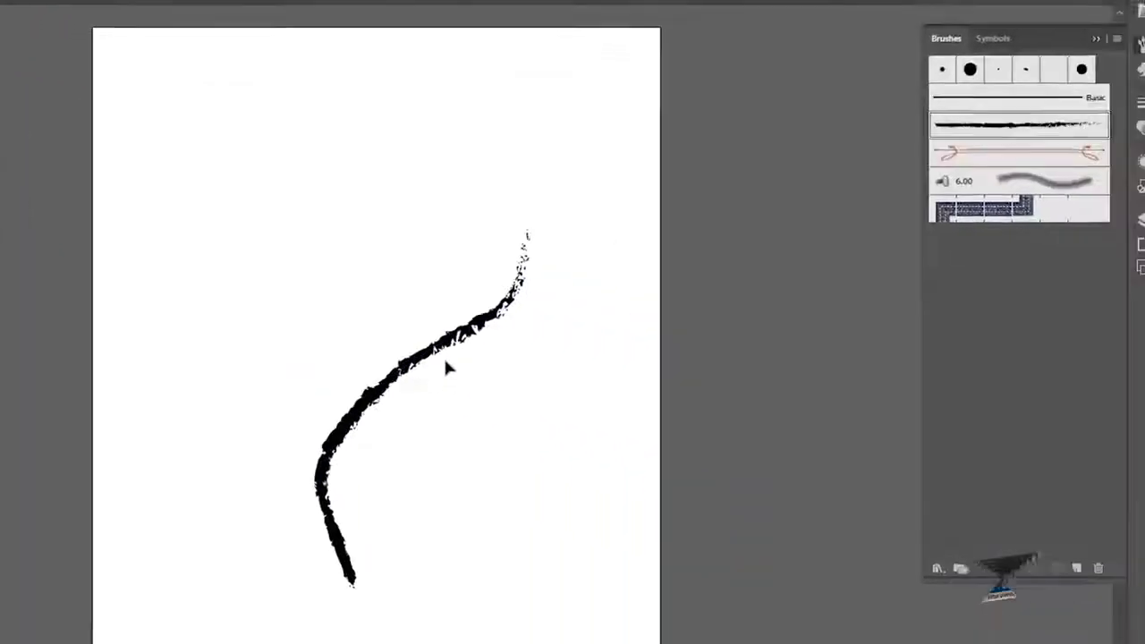
{"action": "left_click", "coordinate": [816, 474]}
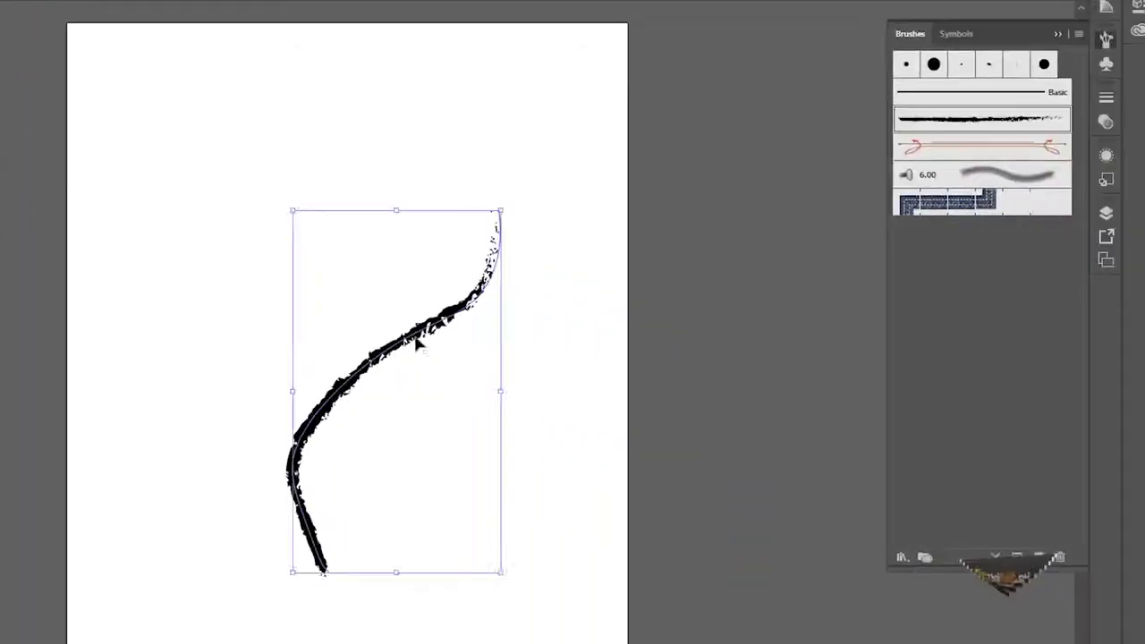
Switch the S-shaped path's brush to Basic, back to the rough black brush, and finally to the orange ornamental arrow brush.
{"action": "left_click", "coordinate": [833, 393]}
{"action": "left_click", "coordinate": [435, 324]}
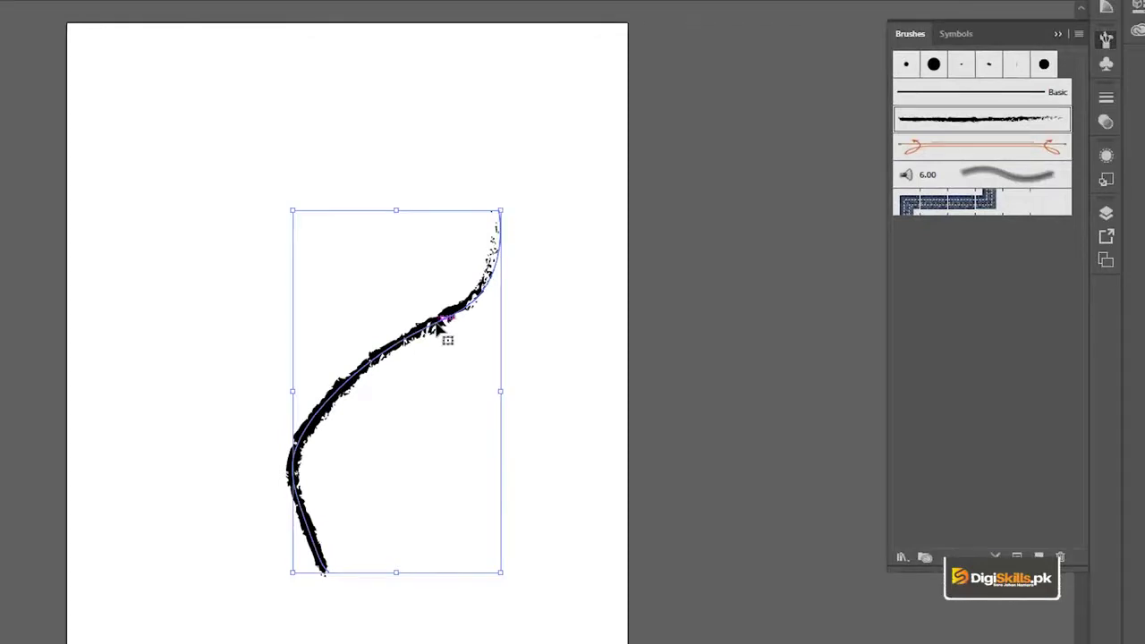
{"action": "left_click", "coordinate": [526, 138]}
{"action": "left_click", "coordinate": [496, 240]}
{"action": "left_click", "coordinate": [916, 98]}
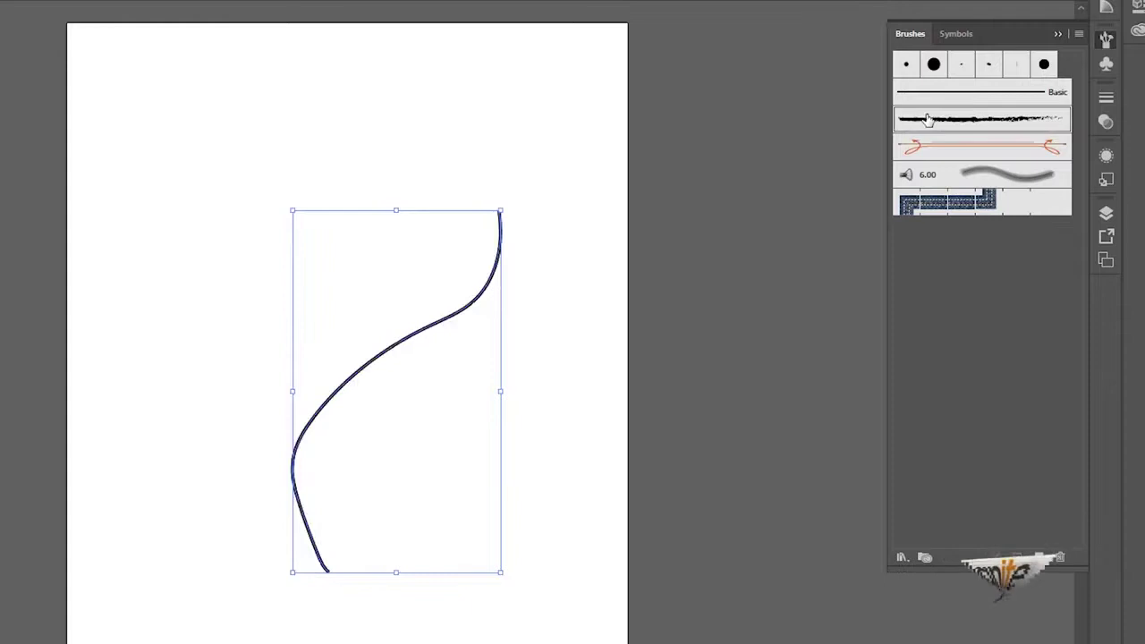
{"action": "left_click", "coordinate": [928, 120]}
{"action": "left_click", "coordinate": [929, 145]}
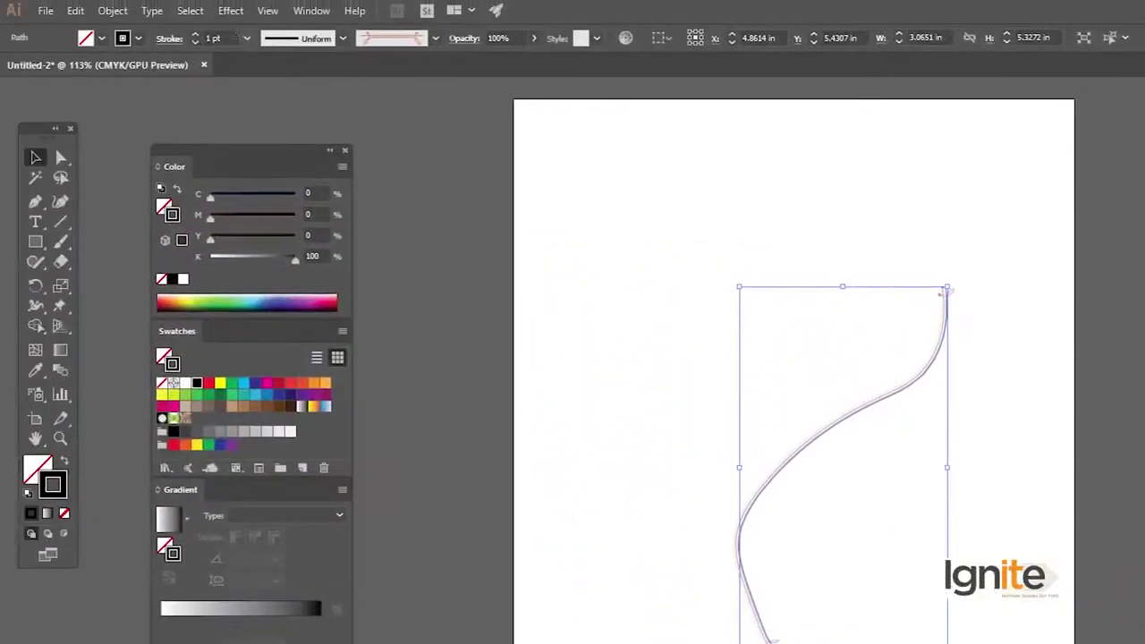
Try stroke weights of 8 pt and 6 pt on the ornamental arrow path and settle on 4 pt.
{"action": "left_click", "coordinate": [248, 40]}
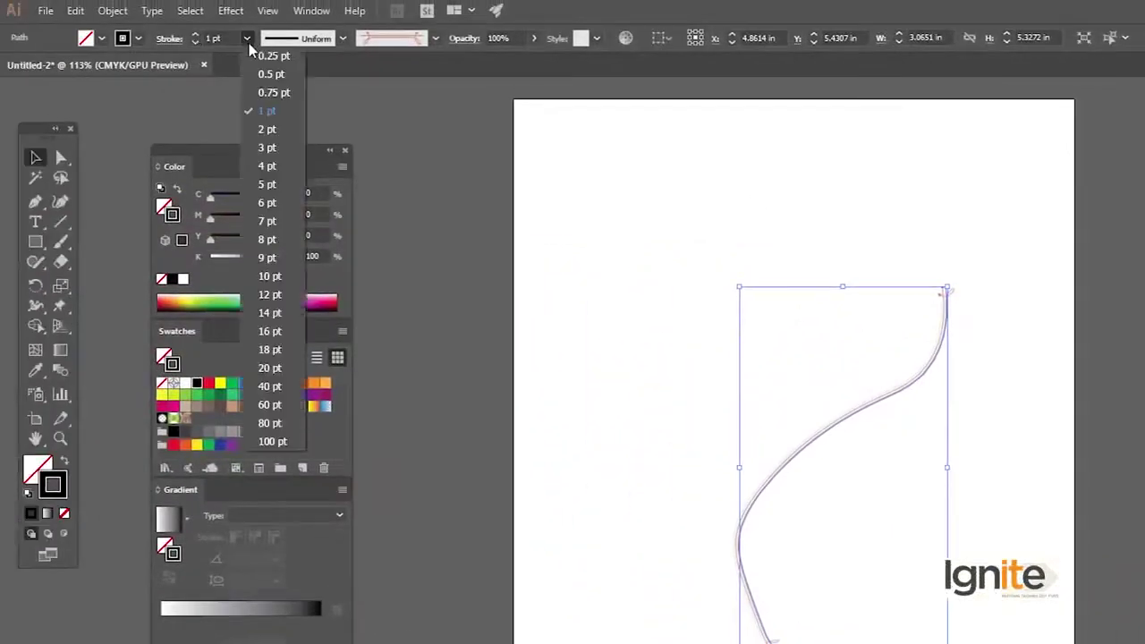
{"action": "left_click", "coordinate": [265, 240]}
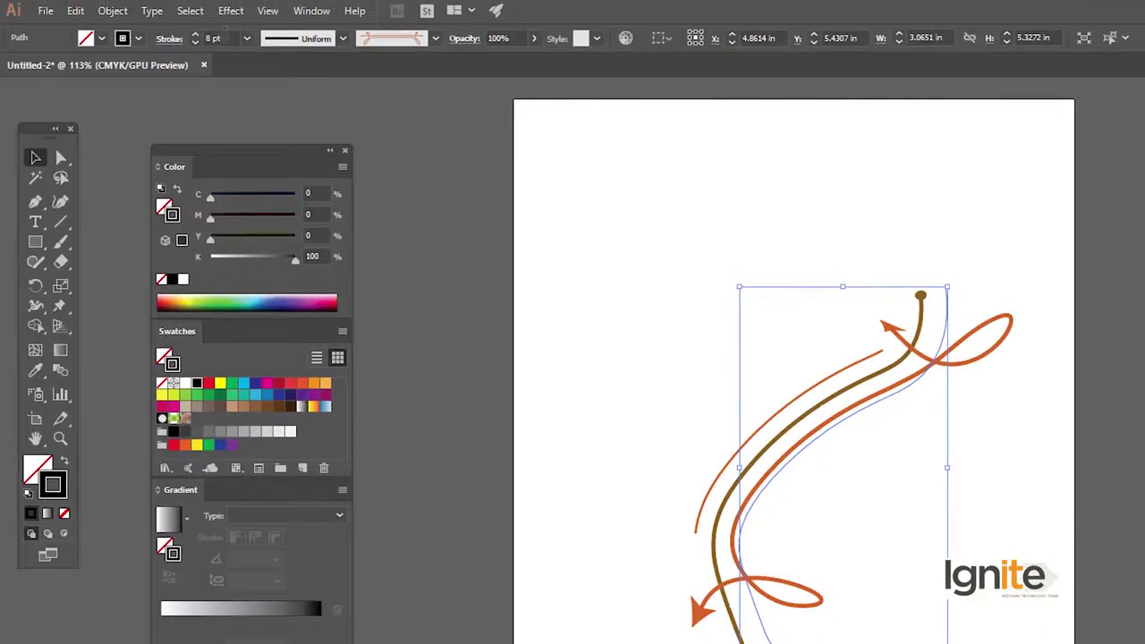
{"action": "left_click", "coordinate": [248, 39]}
{"action": "left_click", "coordinate": [266, 203]}
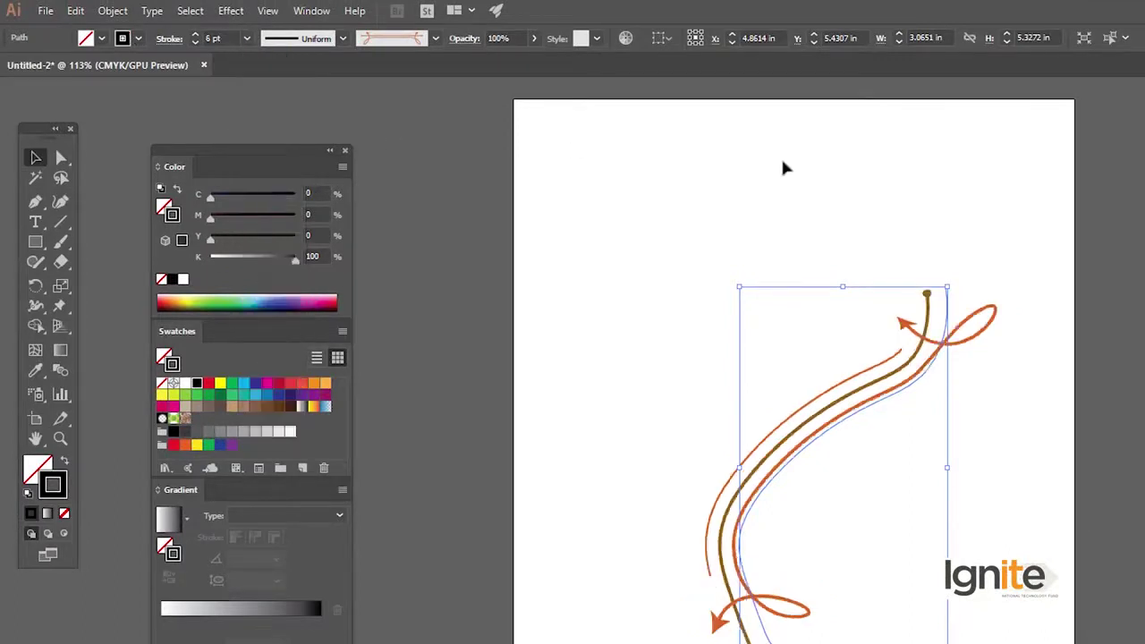
{"action": "left_click", "coordinate": [248, 39]}
{"action": "left_click", "coordinate": [282, 165]}
Delete the ornamental arrow path from the page.
{"action": "left_click", "coordinate": [754, 313]}
{"action": "left_click_drag", "start_coordinate": [754, 312], "coordinate": [949, 567]}
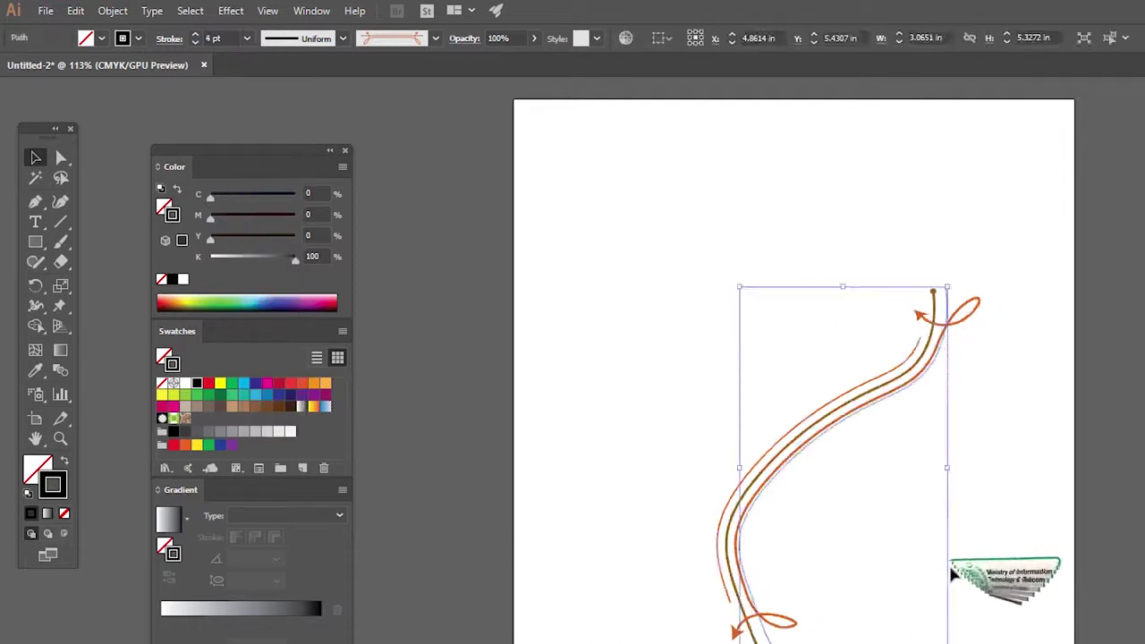
{"action": "key", "text": "Delete"}
Draw a square about 3.24 in wide with the Rectangle tool and move it closer to the page's centre.
{"action": "left_click", "coordinate": [35, 241]}
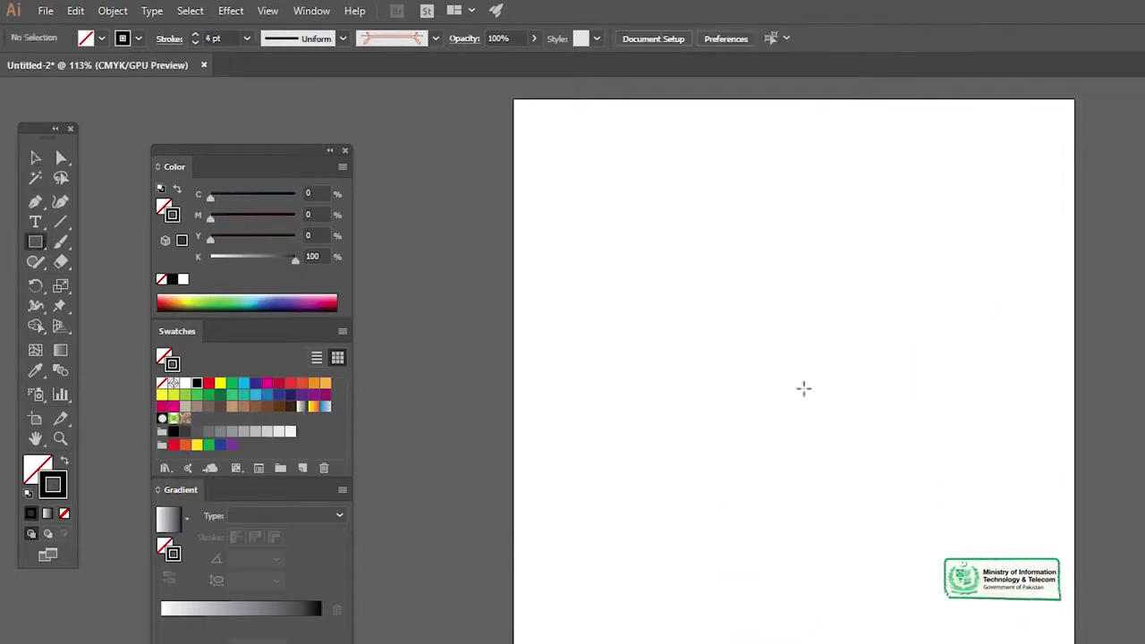
{"action": "mouse_move", "coordinate": [712, 334]}
{"action": "left_mouse_down"}
{"action": "mouse_move", "coordinate": [829, 429]}
{"action": "mouse_move", "coordinate": [824, 445]}
{"action": "left_mouse_up"}
{"action": "key", "text": "v"}
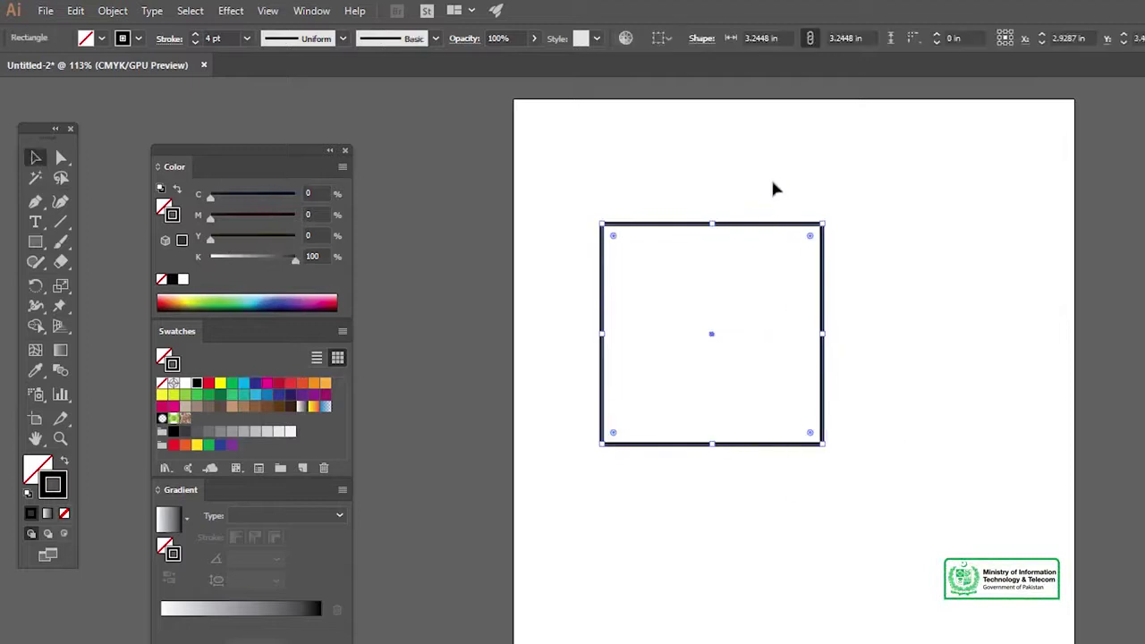
{"action": "left_click", "coordinate": [775, 187]}
{"action": "left_click_drag", "start_coordinate": [766, 224], "coordinate": [825, 255]}
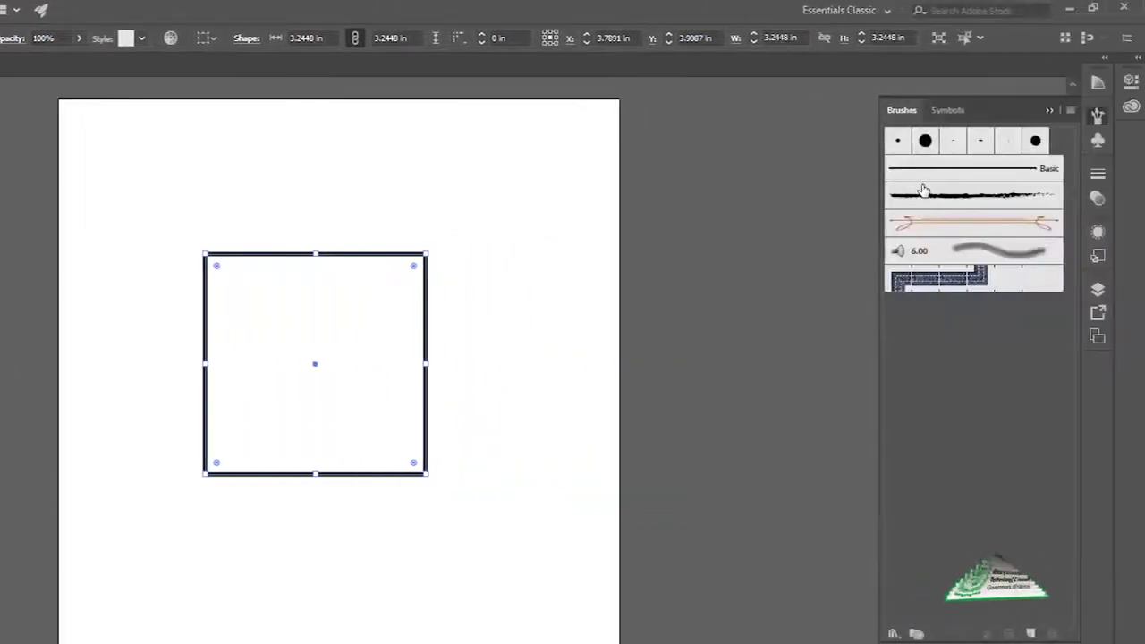
Apply the rough black art brush to the square's outline and set its stroke weight to 3 pt.
{"action": "left_click", "coordinate": [928, 199]}
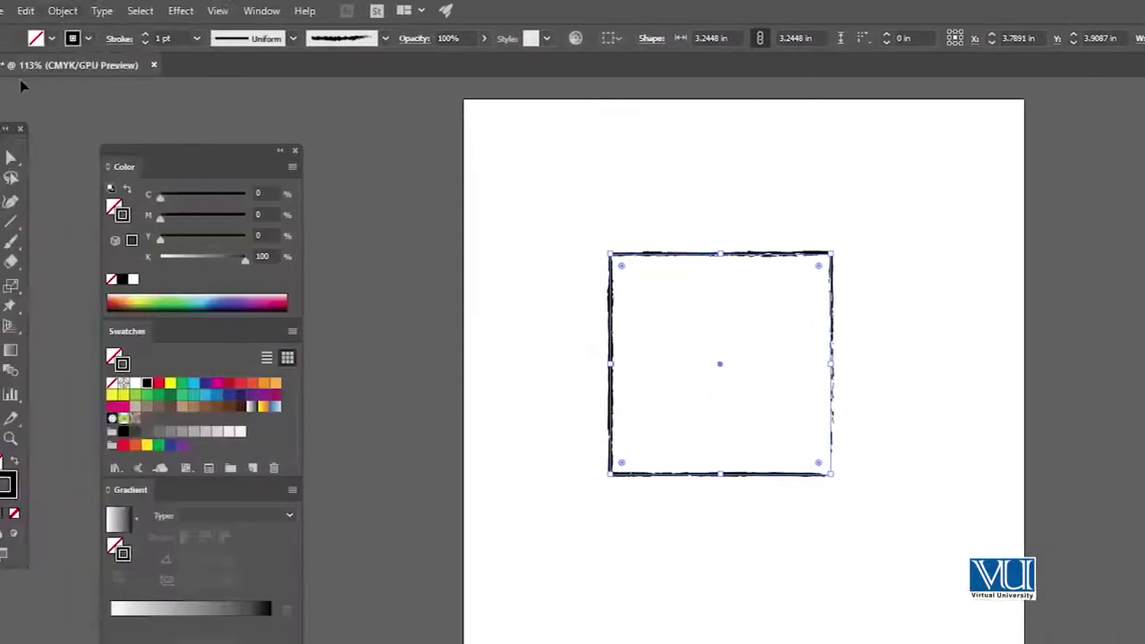
{"action": "left_click", "coordinate": [242, 40]}
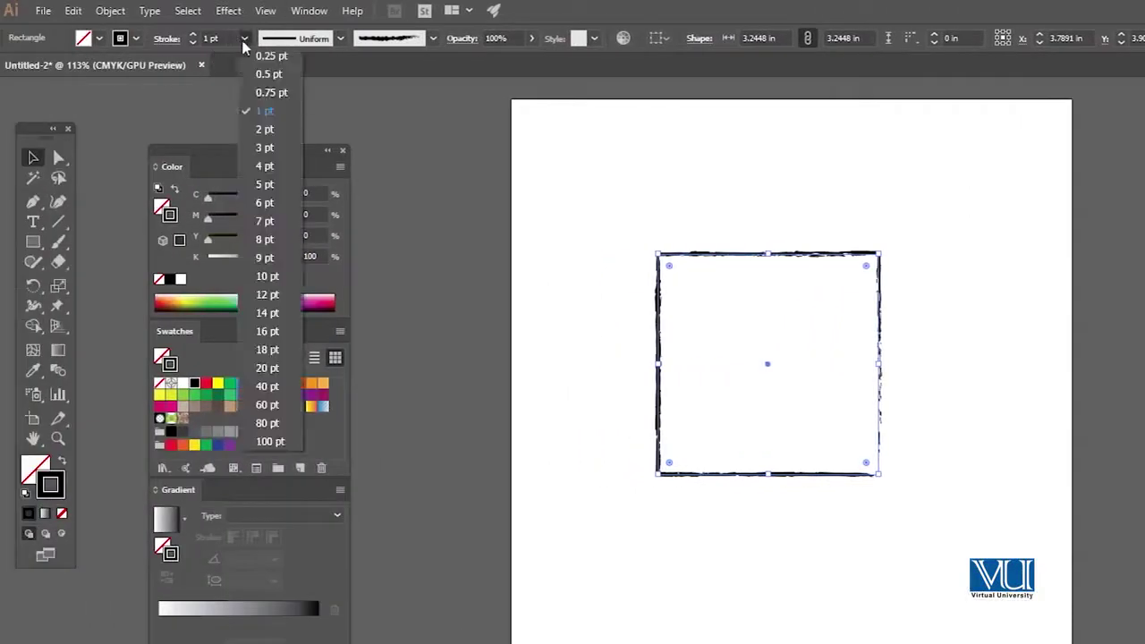
{"action": "left_click", "coordinate": [248, 147]}
Select the rough-outlined square and remove it from the page.
{"action": "left_click", "coordinate": [632, 218]}
{"action": "left_click", "coordinate": [680, 259]}
{"action": "left_click_drag", "start_coordinate": [690, 179], "coordinate": [806, 489]}
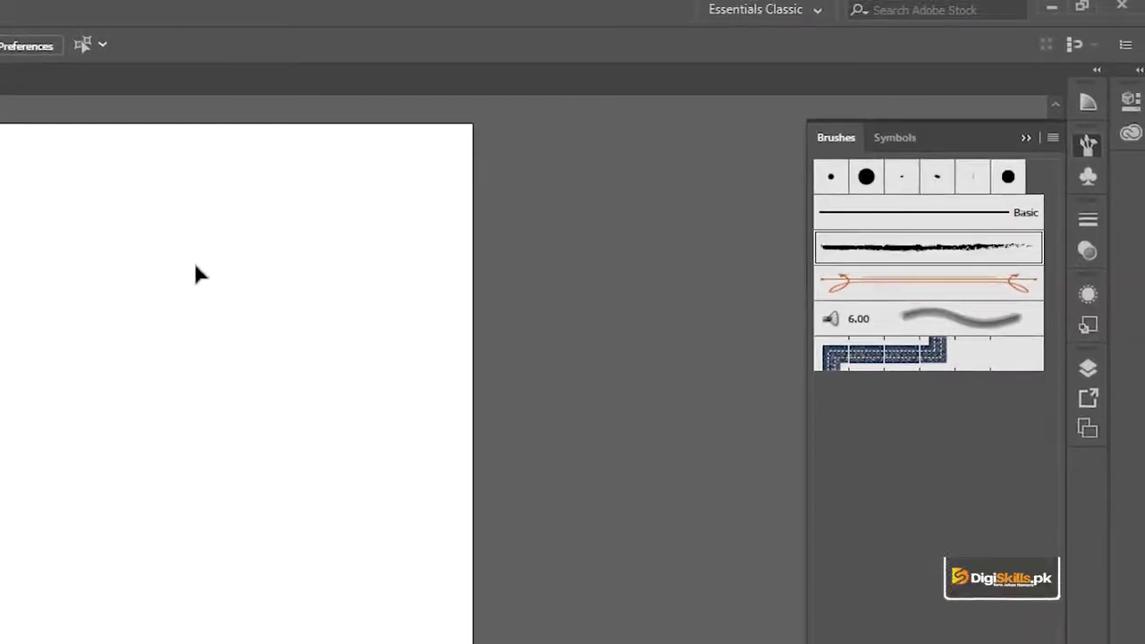
Open the Arrows_Special brush library, place it beside the Brushes panel and enlarge it to show more arrows.
{"action": "left_click", "coordinate": [1056, 140]}
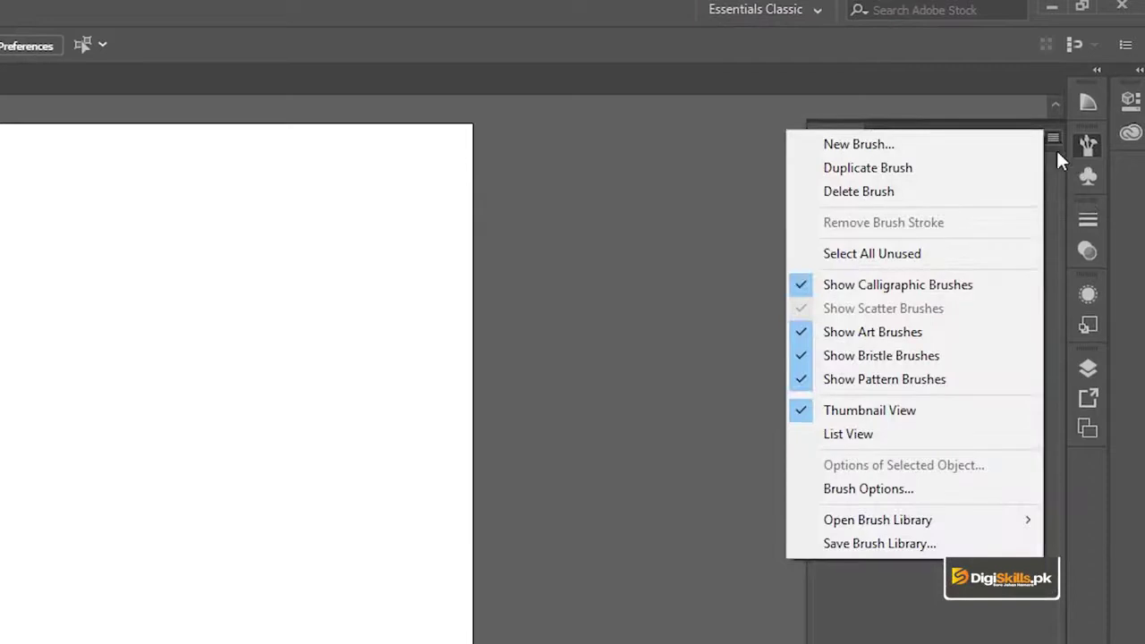
{"action": "mouse_move", "coordinate": [958, 522]}
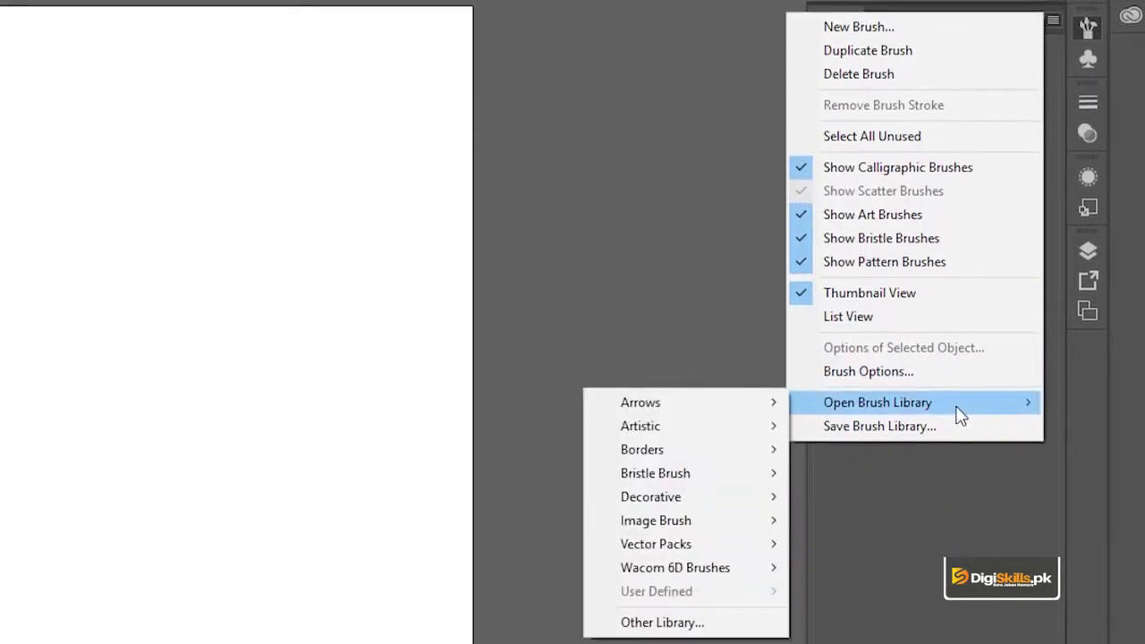
{"action": "mouse_move", "coordinate": [767, 403]}
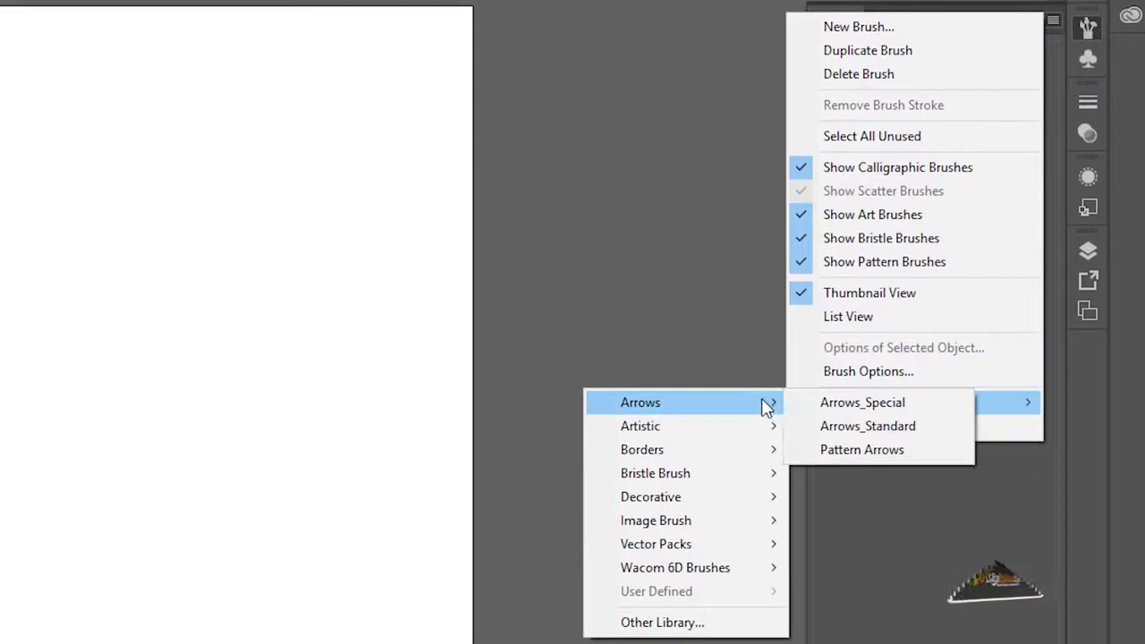
{"action": "left_click", "coordinate": [816, 405]}
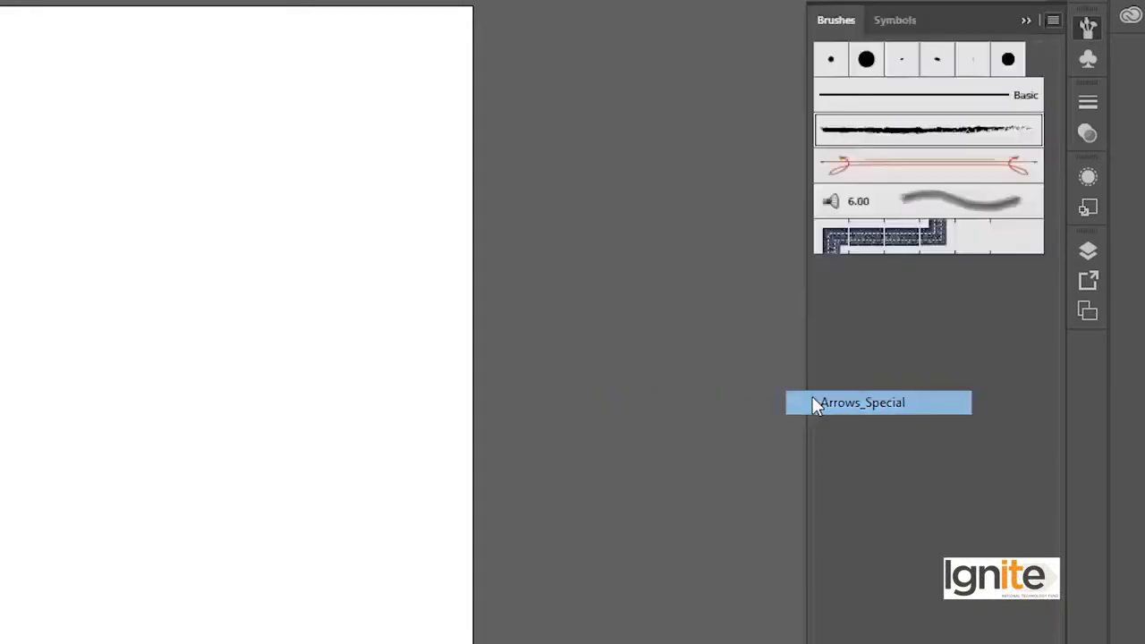
{"action": "left_click_drag", "start_coordinate": [183, 400], "coordinate": [685, 146]}
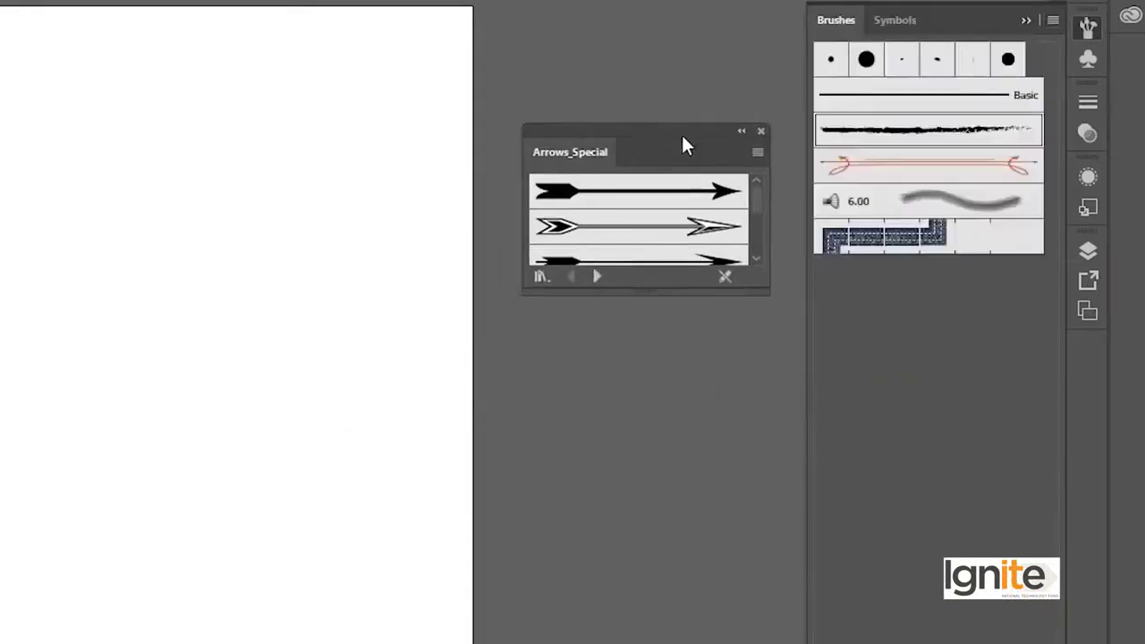
{"action": "left_click_drag", "start_coordinate": [761, 285], "coordinate": [765, 545]}
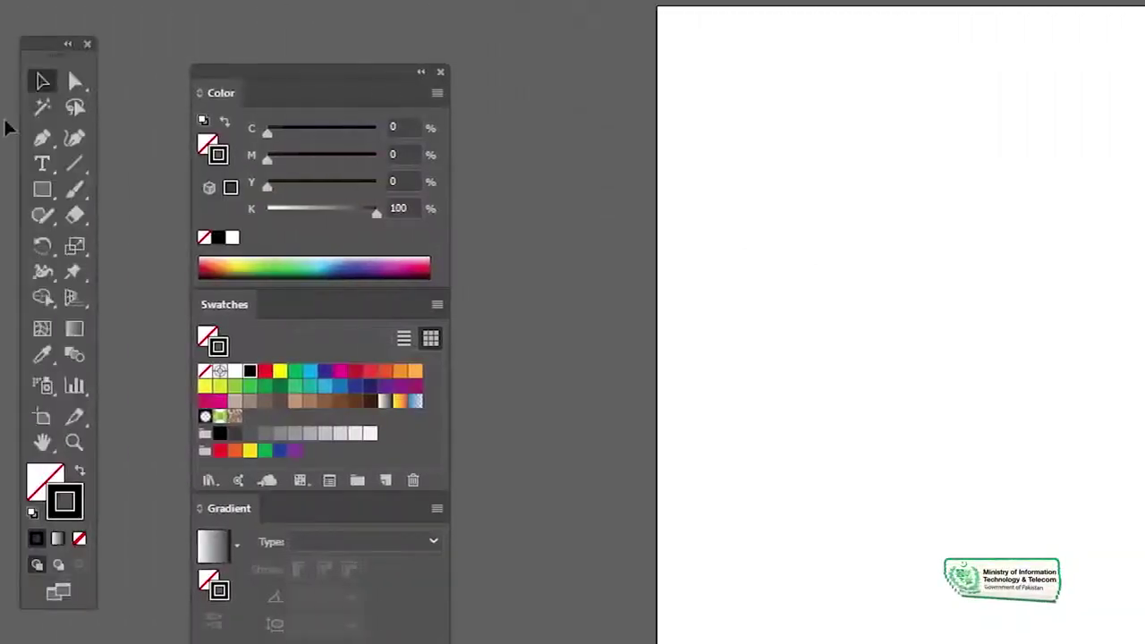
Draw a square about 2.38 in wide and try several Arrows_Special brushes on it, ending with the thick, open-barbed arrow.
{"action": "left_click", "coordinate": [40, 191]}
{"action": "left_click_drag", "start_coordinate": [993, 297], "coordinate": [1047, 400]}
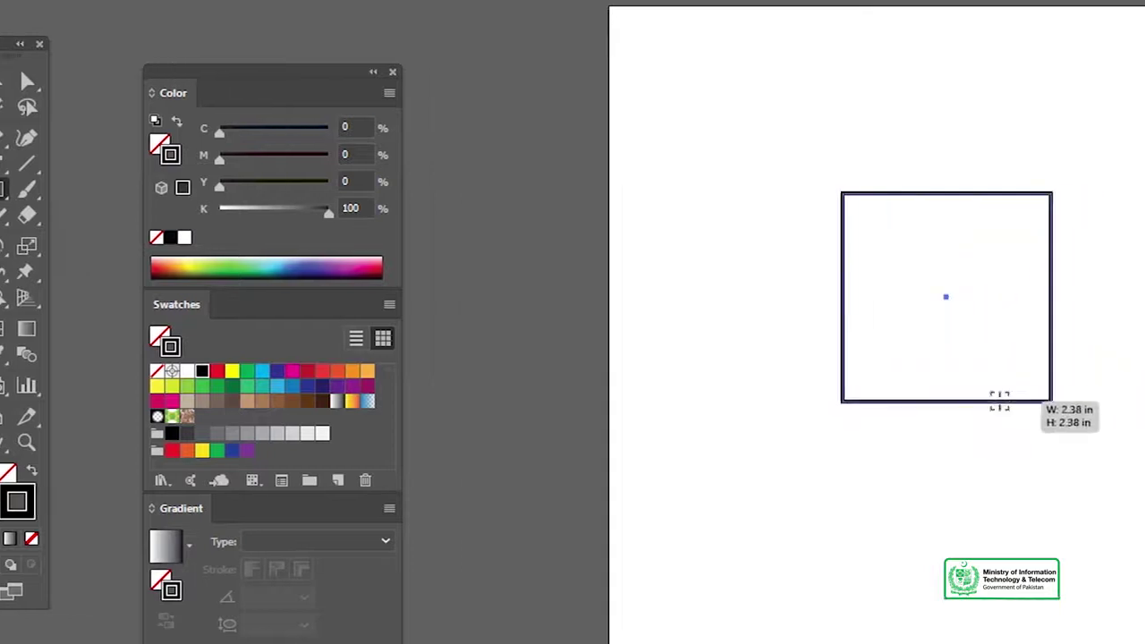
{"action": "left_click", "coordinate": [848, 232]}
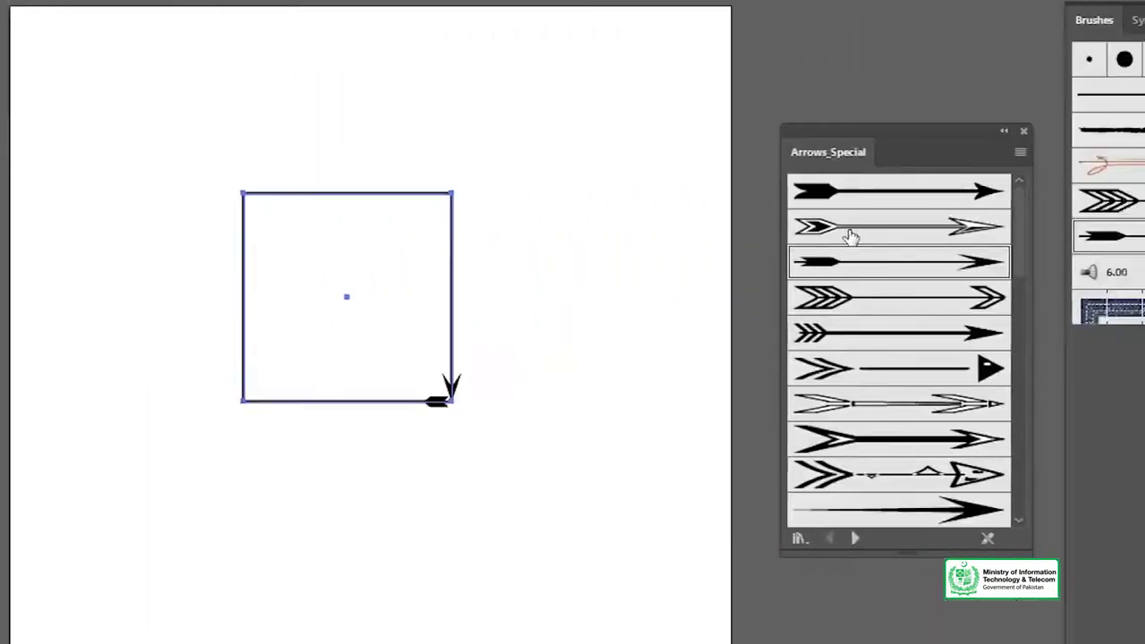
{"action": "left_click", "coordinate": [857, 332]}
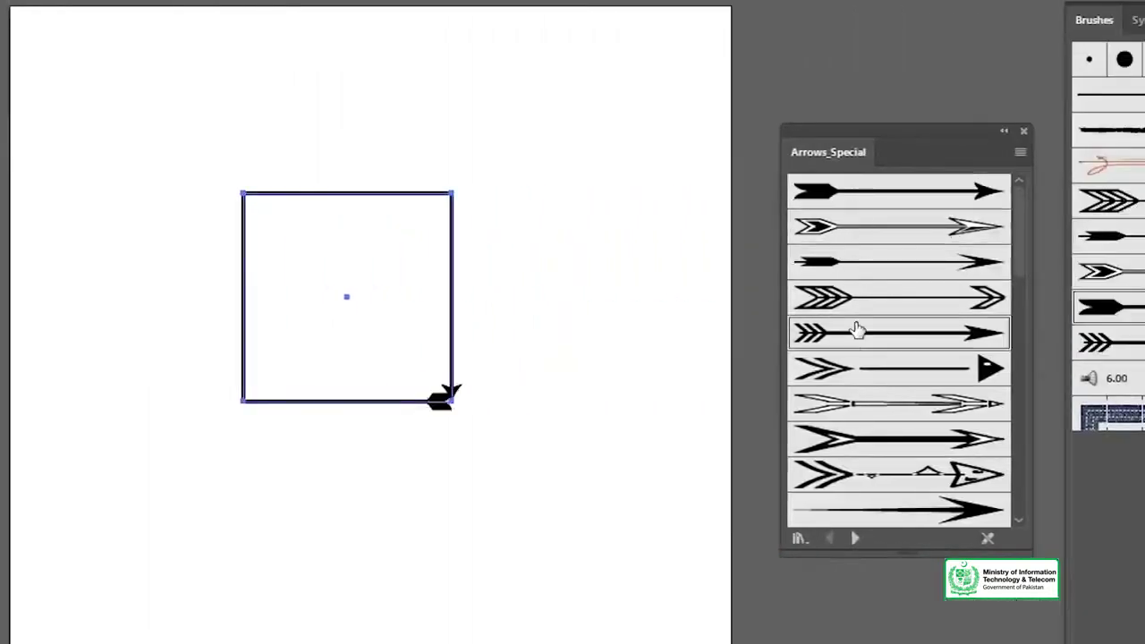
{"action": "left_click", "coordinate": [851, 438]}
Select the arrow-outlined square and delete it.
{"action": "left_click", "coordinate": [543, 160]}
{"action": "left_click", "coordinate": [576, 503]}
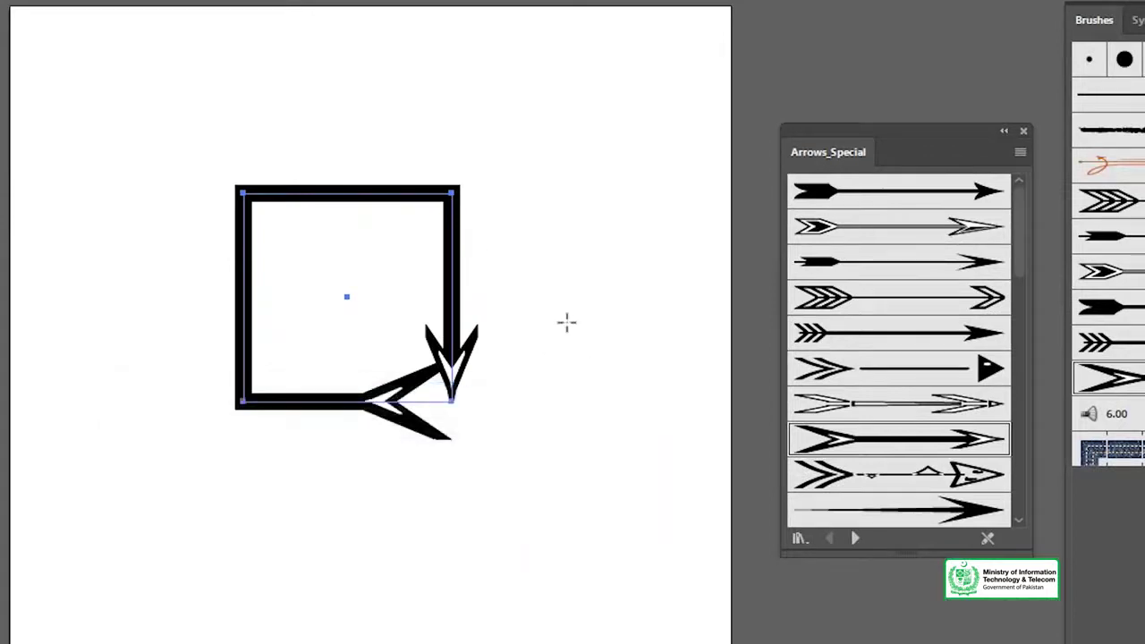
{"action": "key", "text": "v"}
{"action": "left_click", "coordinate": [486, 317]}
{"action": "left_click", "coordinate": [463, 320]}
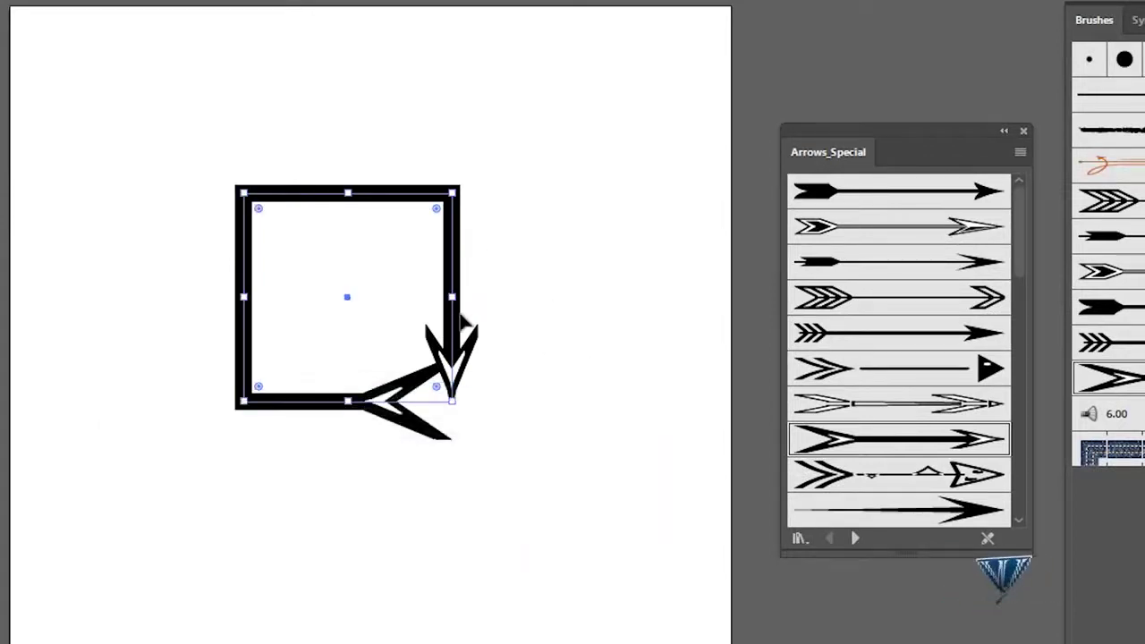
{"action": "key", "text": "Delete"}
Paint a rising S-shaped curve across the page and try several Arrows_Special brushes on it, ending with the broken-line fish-head arrow.
{"action": "key", "text": "b"}
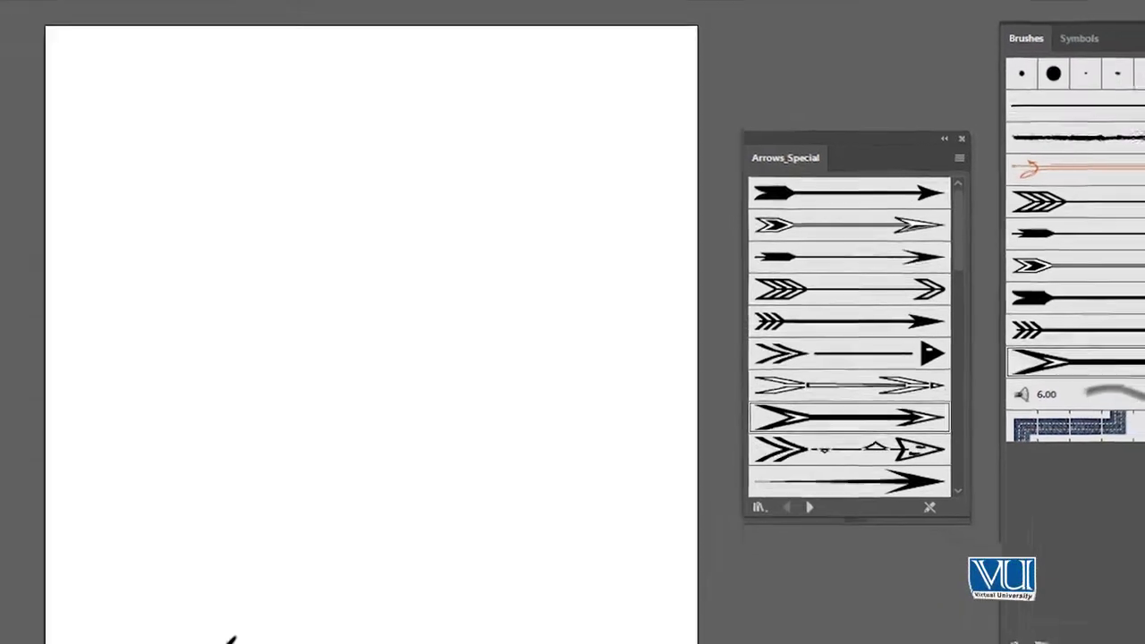
{"action": "left_click_drag", "start_coordinate": [206, 601], "coordinate": [572, 242]}
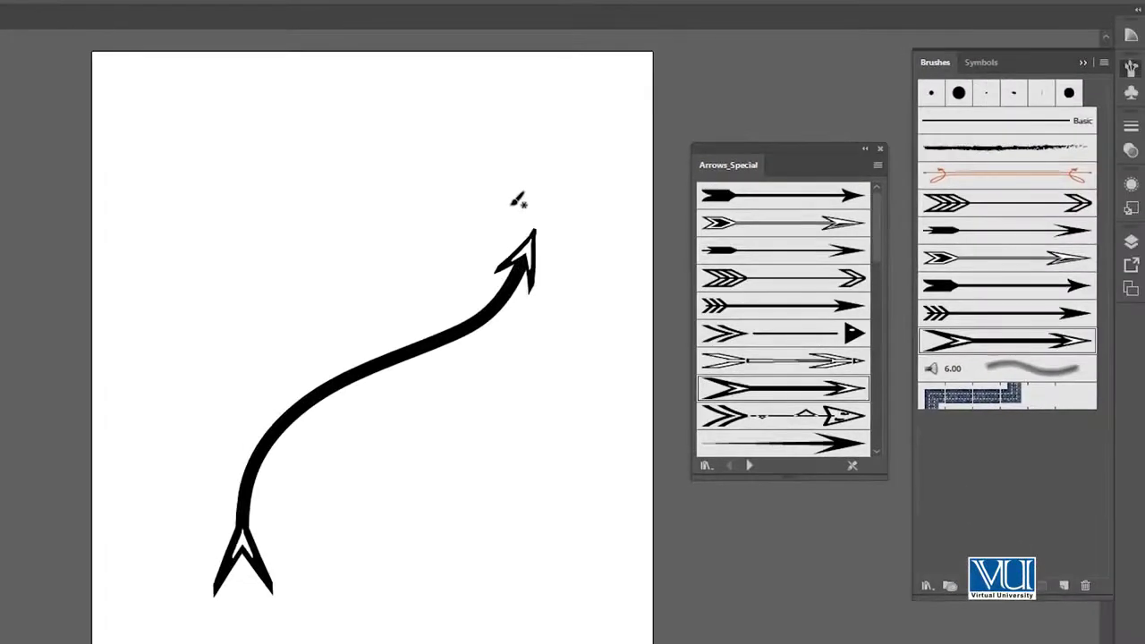
{"action": "key", "text": "v"}
{"action": "left_click", "coordinate": [757, 306]}
{"action": "left_click", "coordinate": [760, 278]}
{"action": "left_click", "coordinate": [760, 250]}
{"action": "left_click", "coordinate": [760, 223]}
{"action": "left_click", "coordinate": [760, 195]}
{"action": "left_click", "coordinate": [756, 333]}
{"action": "left_click", "coordinate": [752, 387]}
{"action": "left_click", "coordinate": [754, 421]}
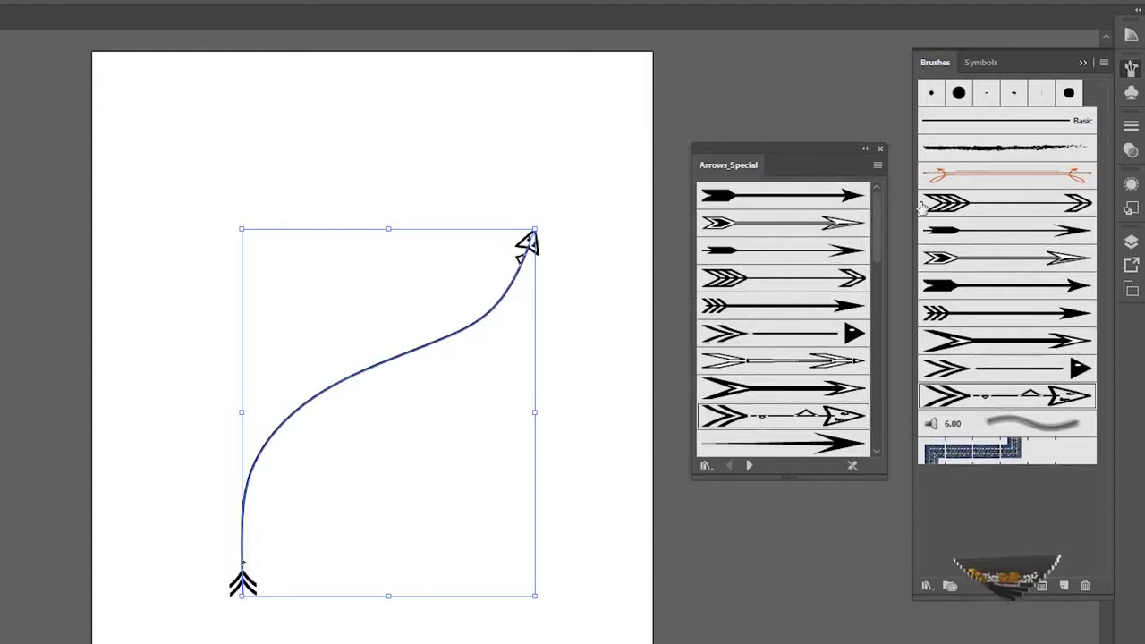
Browse the brush library categories and open the Artistic_Calligraphic library.
{"action": "left_click", "coordinate": [1104, 61]}
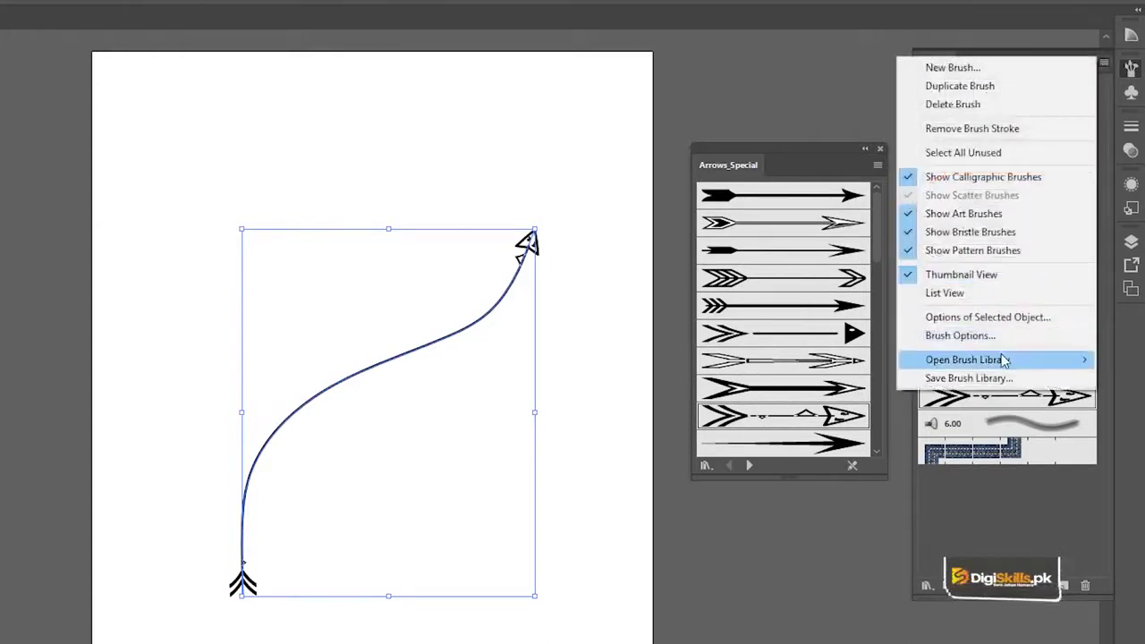
{"action": "mouse_move", "coordinate": [1005, 360]}
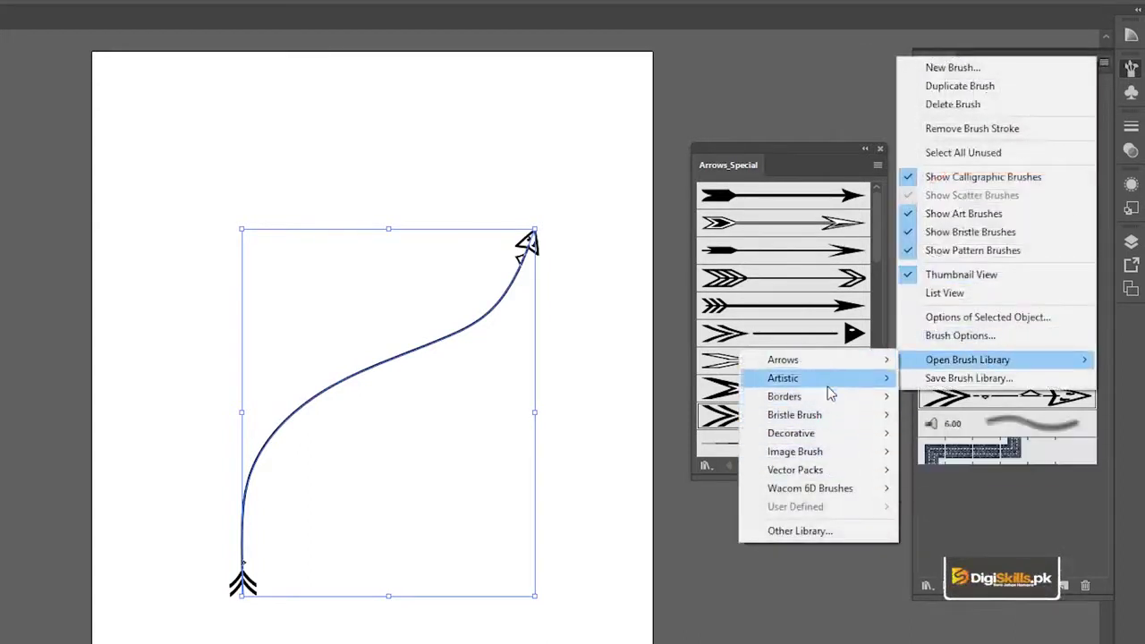
{"action": "mouse_move", "coordinate": [830, 392]}
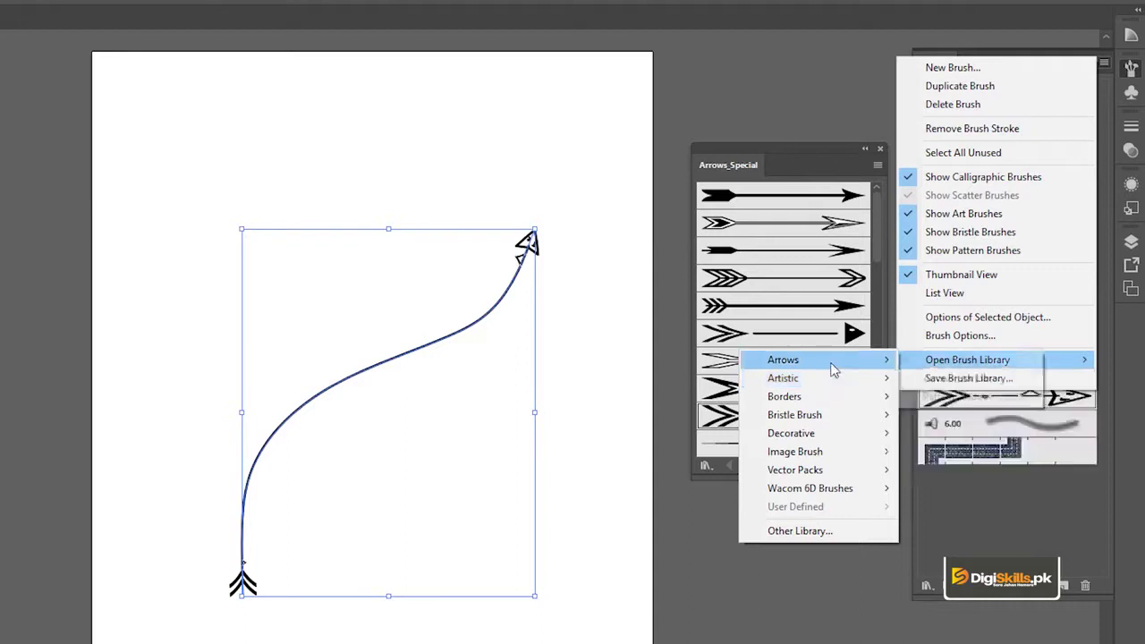
{"action": "mouse_move", "coordinate": [841, 435]}
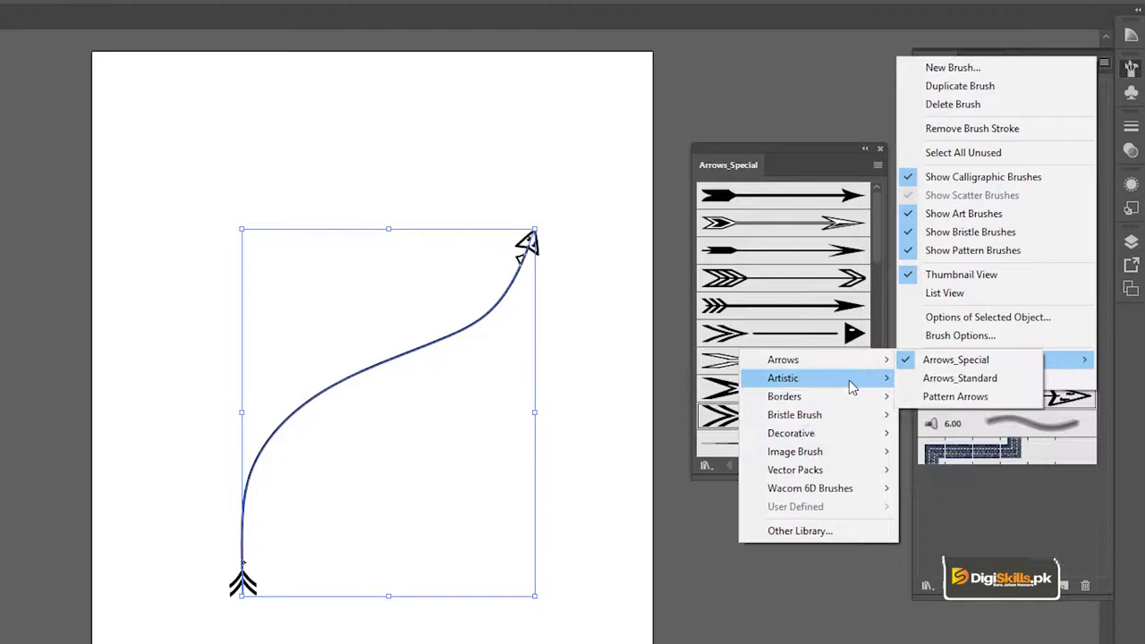
{"action": "left_click", "coordinate": [966, 378]}
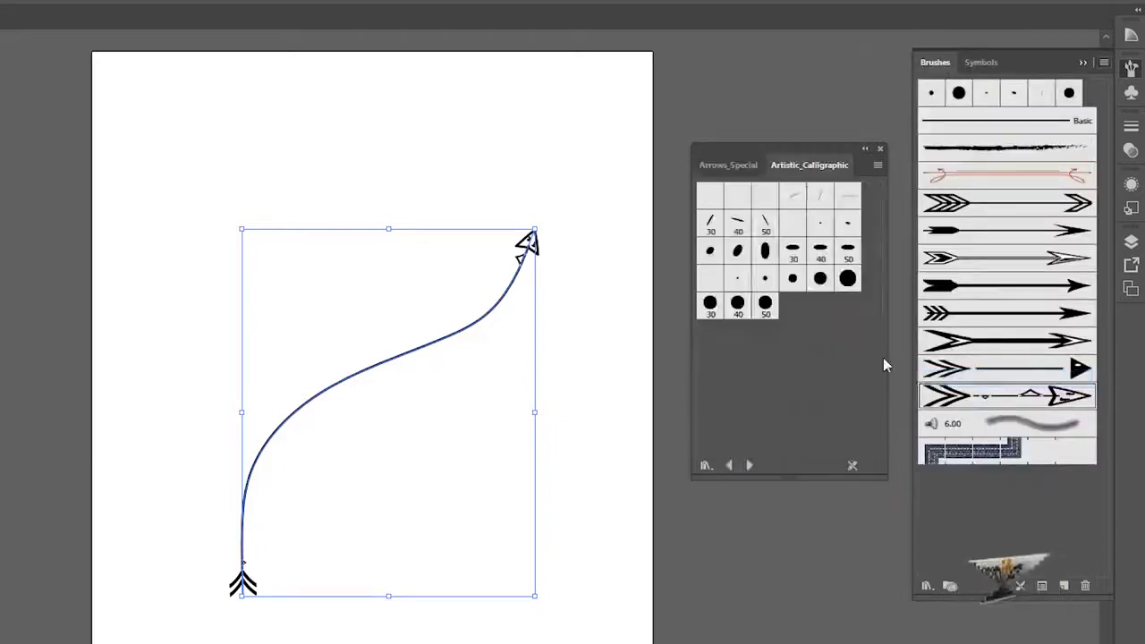
Try flat, oval and round Artistic_Calligraphic brushes of different sizes on the curve, ending with the thin, steeply slanted one.
{"action": "left_click", "coordinate": [793, 251]}
{"action": "left_click", "coordinate": [766, 222]}
{"action": "left_click", "coordinate": [738, 224]}
{"action": "left_click", "coordinate": [712, 223]}
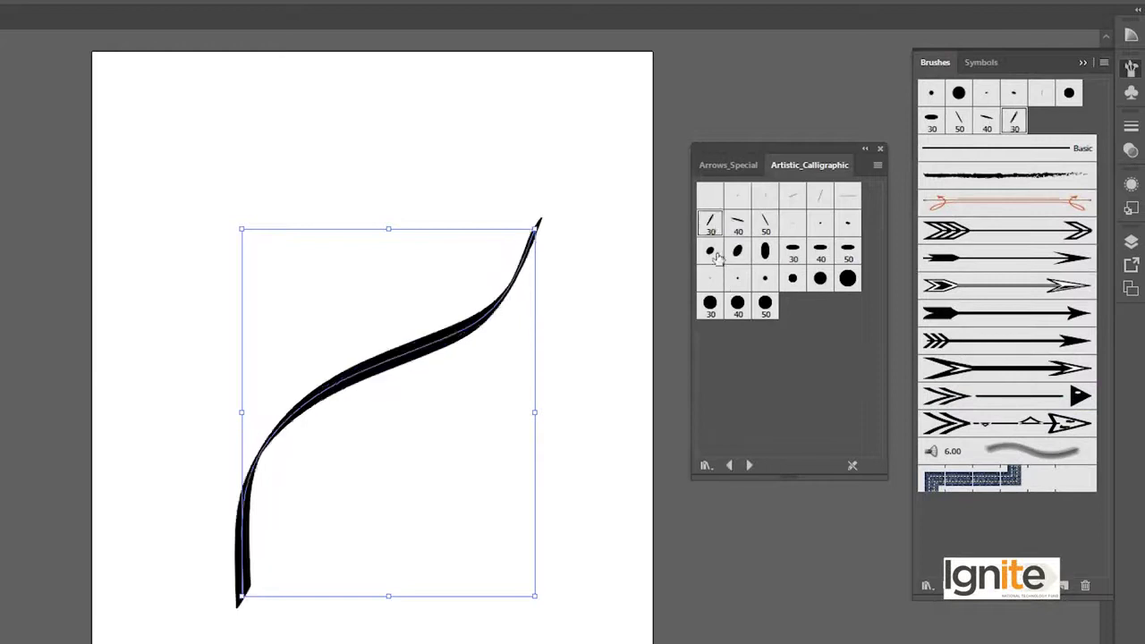
{"action": "left_click", "coordinate": [710, 251]}
{"action": "left_click", "coordinate": [739, 251]}
{"action": "left_click", "coordinate": [765, 250]}
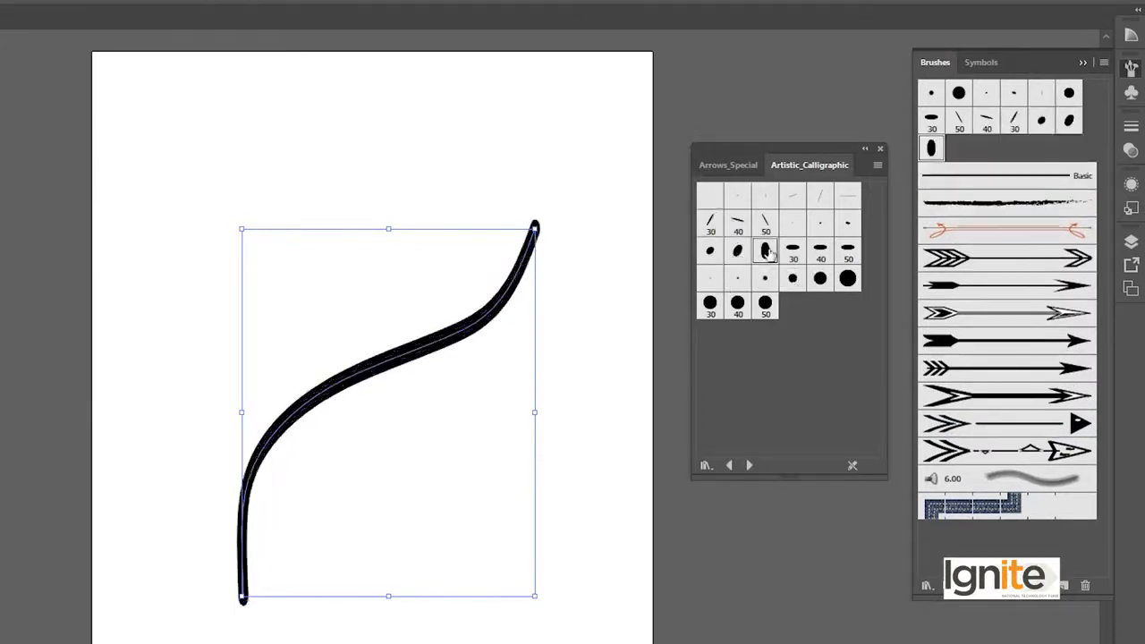
{"action": "left_click", "coordinate": [793, 251]}
{"action": "left_click", "coordinate": [821, 251]}
{"action": "left_click", "coordinate": [848, 251]}
{"action": "left_click", "coordinate": [847, 279]}
{"action": "left_click", "coordinate": [820, 278]}
{"action": "left_click", "coordinate": [793, 278]}
{"action": "left_click", "coordinate": [765, 278]}
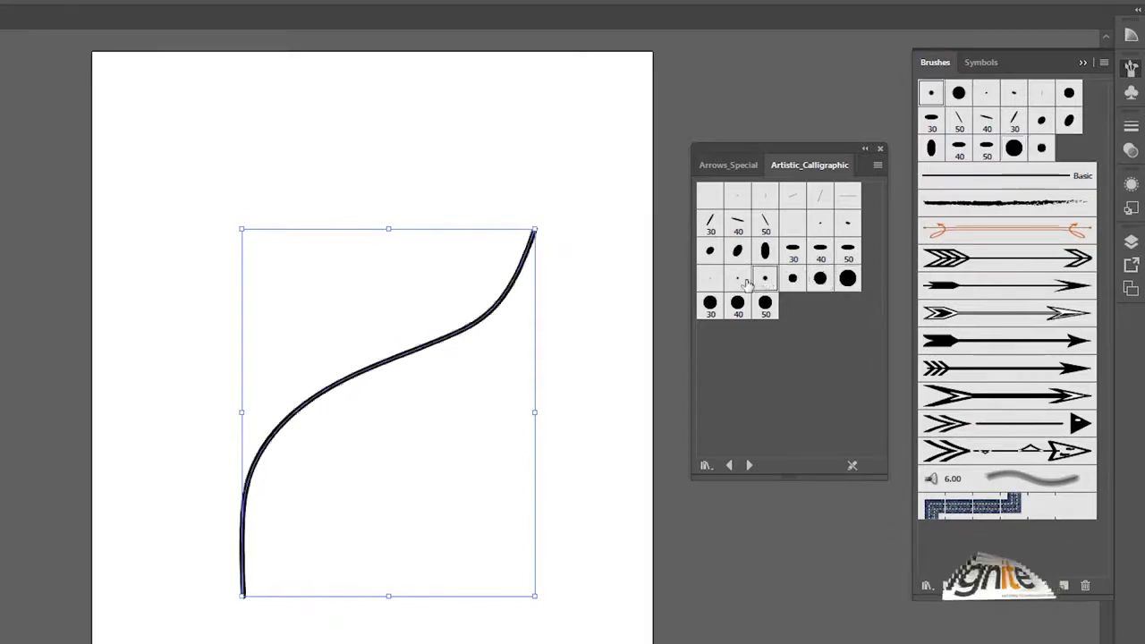
{"action": "left_click", "coordinate": [737, 279]}
{"action": "left_click", "coordinate": [710, 278]}
{"action": "left_click", "coordinate": [710, 305]}
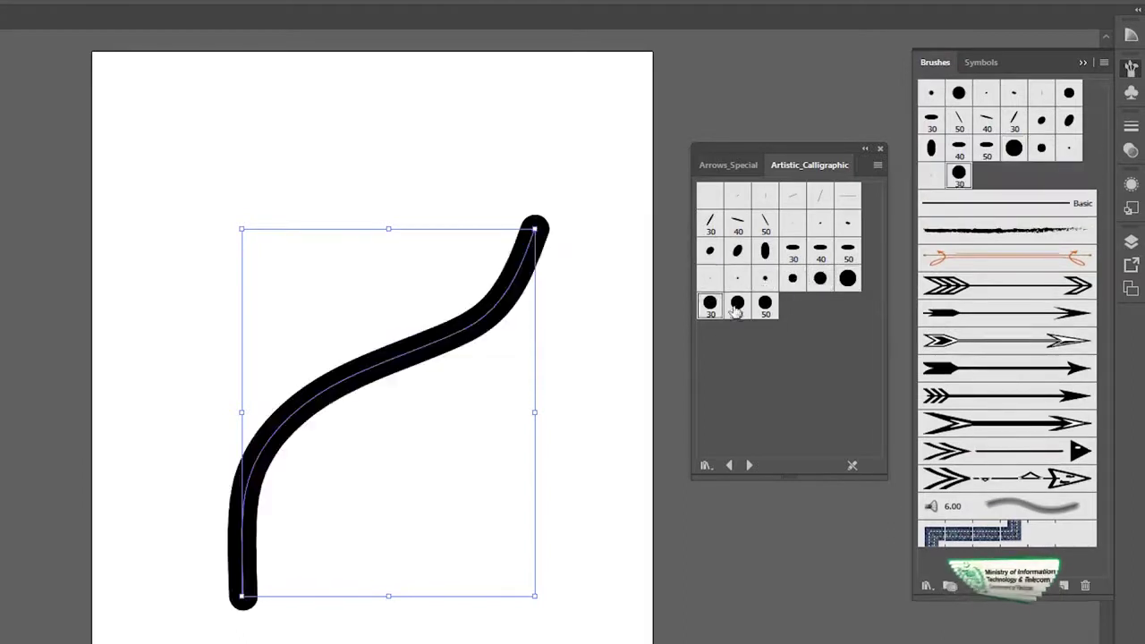
{"action": "left_click", "coordinate": [737, 305]}
{"action": "left_click", "coordinate": [765, 304]}
{"action": "left_click", "coordinate": [793, 196]}
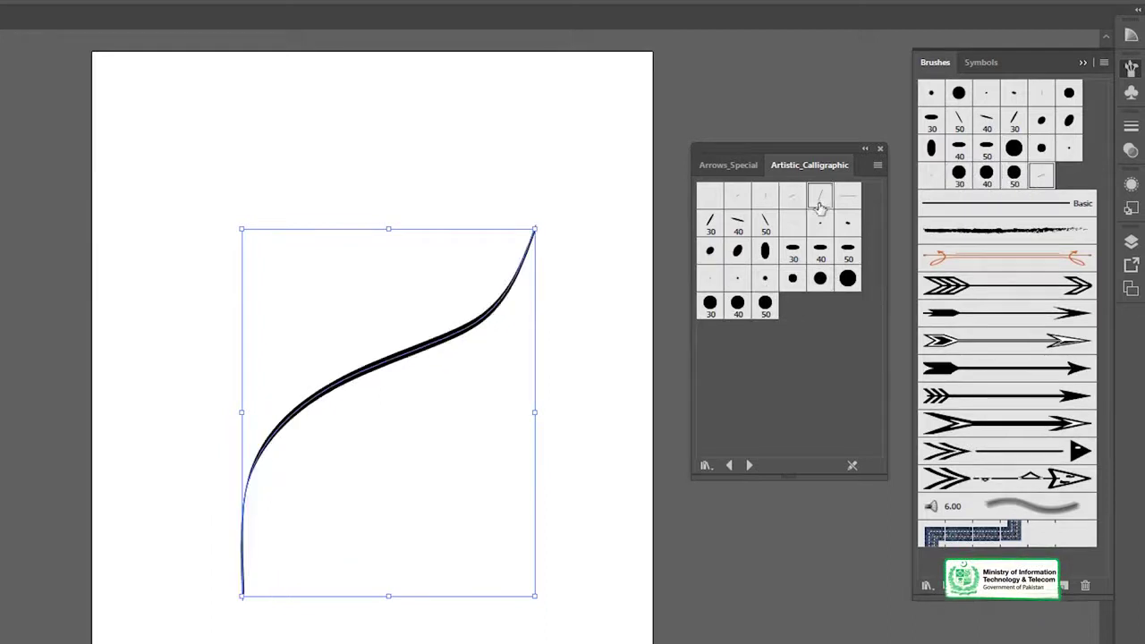
{"action": "left_click", "coordinate": [821, 199]}
Delete the curve from the page and close the floating brush library panel.
{"action": "left_click", "coordinate": [568, 188]}
{"action": "key", "text": "ctrl+a"}
{"action": "key", "text": "Delete"}
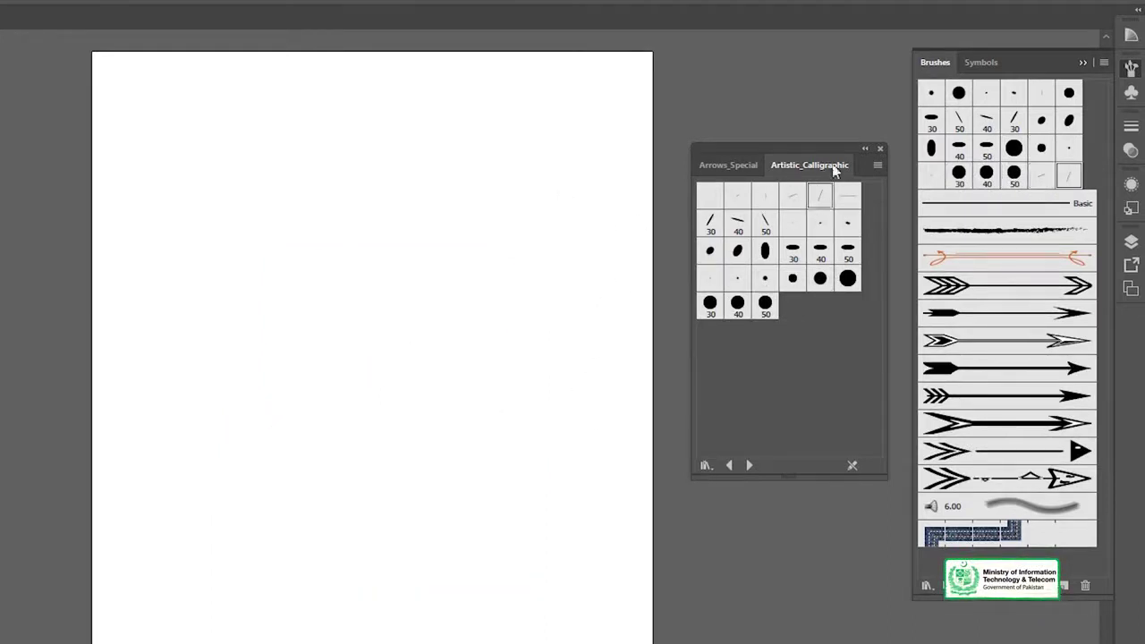
{"action": "left_click", "coordinate": [881, 149]}
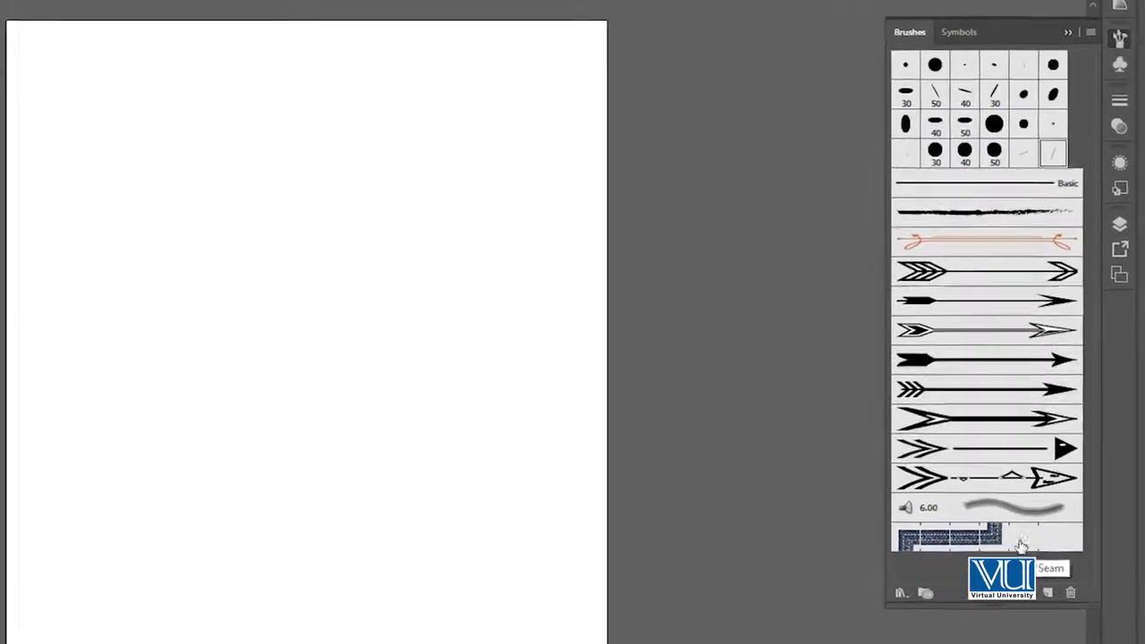
Start a new brush of the Calligraphic Brush type.
{"action": "left_click", "coordinate": [1002, 617]}
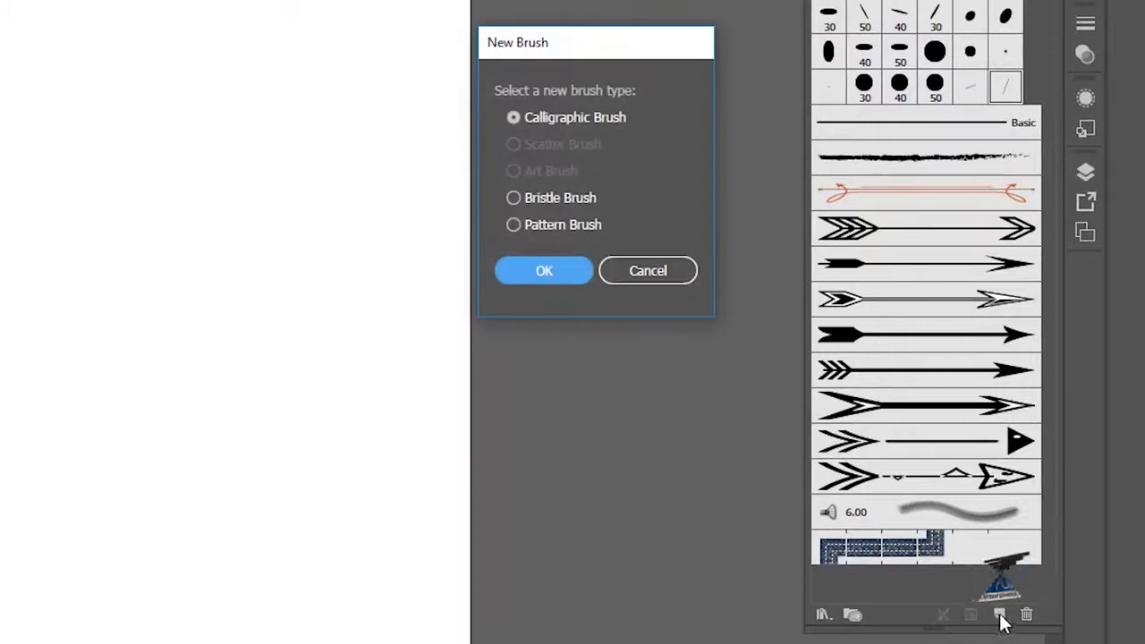
{"action": "left_click_drag", "start_coordinate": [631, 43], "coordinate": [658, 28]}
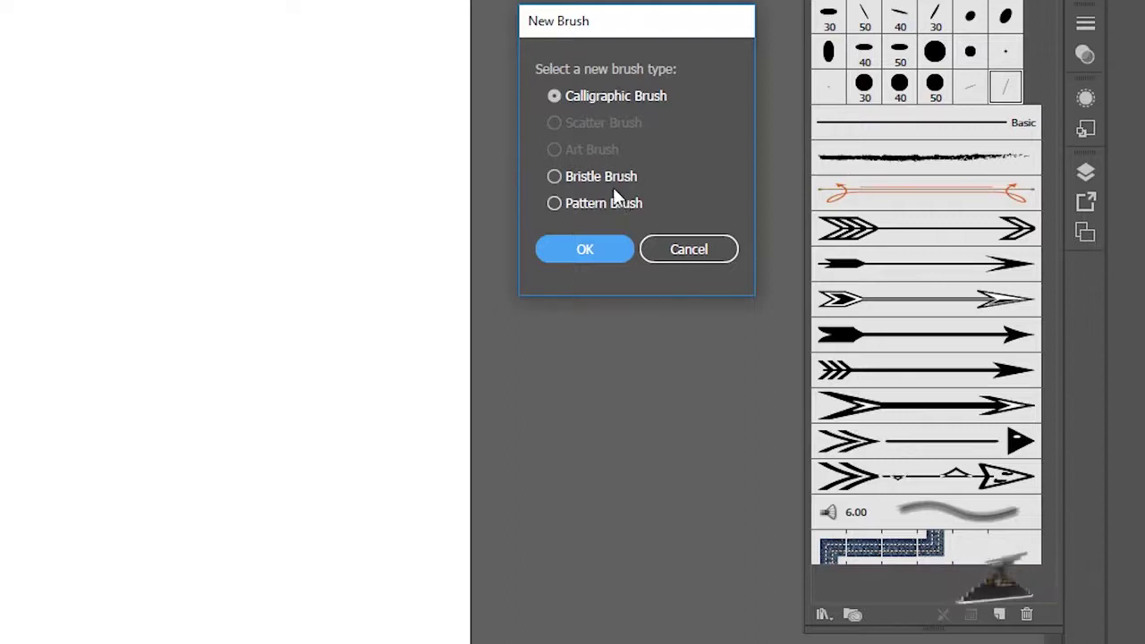
{"action": "left_click", "coordinate": [584, 249]}
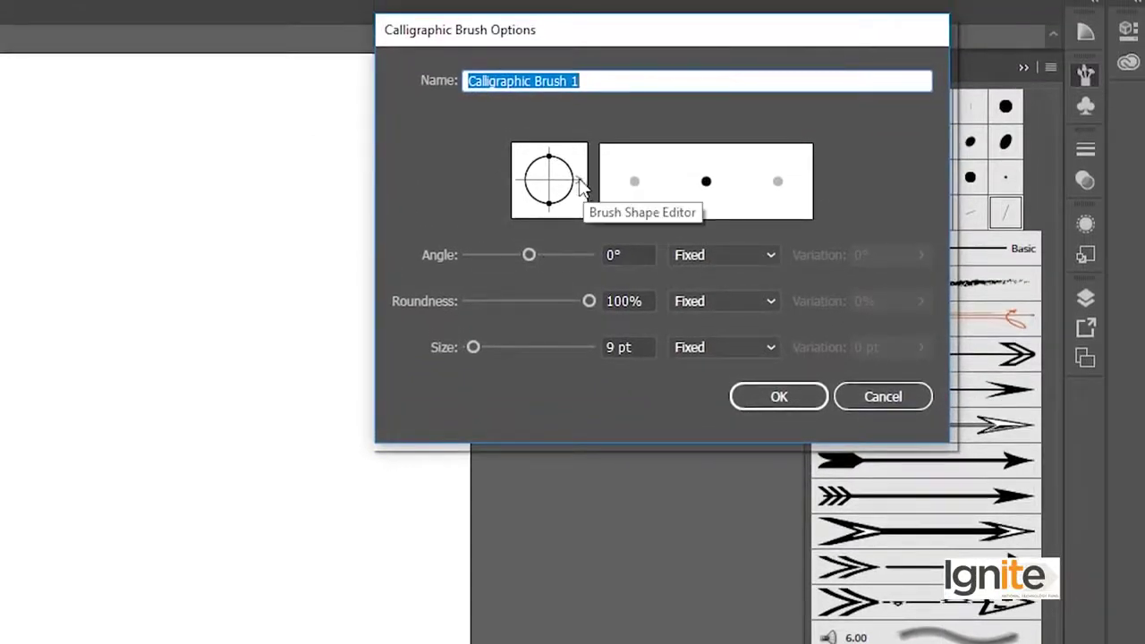
Set the calligraphic brush to an 84° angle, 41% roundness and 34 pt size, and create it.
{"action": "mouse_move", "coordinate": [578, 185]}
{"action": "left_mouse_down"}
{"action": "mouse_move", "coordinate": [575, 196]}
{"action": "mouse_move", "coordinate": [579, 173]}
{"action": "mouse_move", "coordinate": [575, 198]}
{"action": "left_mouse_up"}
{"action": "mouse_move", "coordinate": [517, 255]}
{"action": "left_mouse_down"}
{"action": "mouse_move", "coordinate": [507, 250]}
{"action": "mouse_move", "coordinate": [521, 254]}
{"action": "left_mouse_up"}
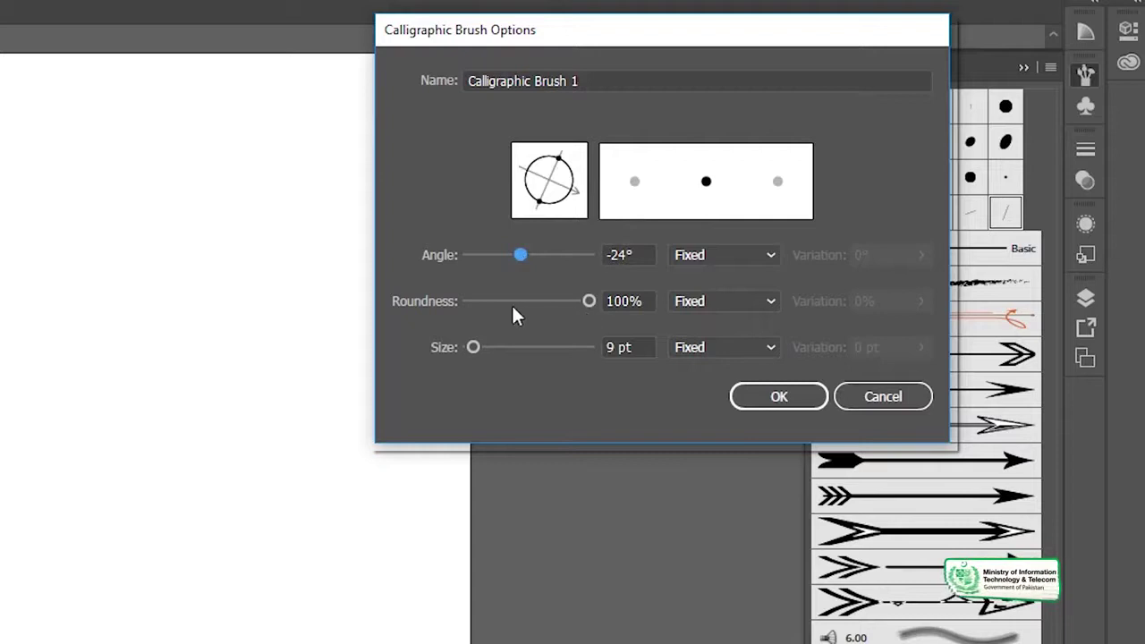
{"action": "left_click_drag", "start_coordinate": [589, 302], "coordinate": [543, 303]}
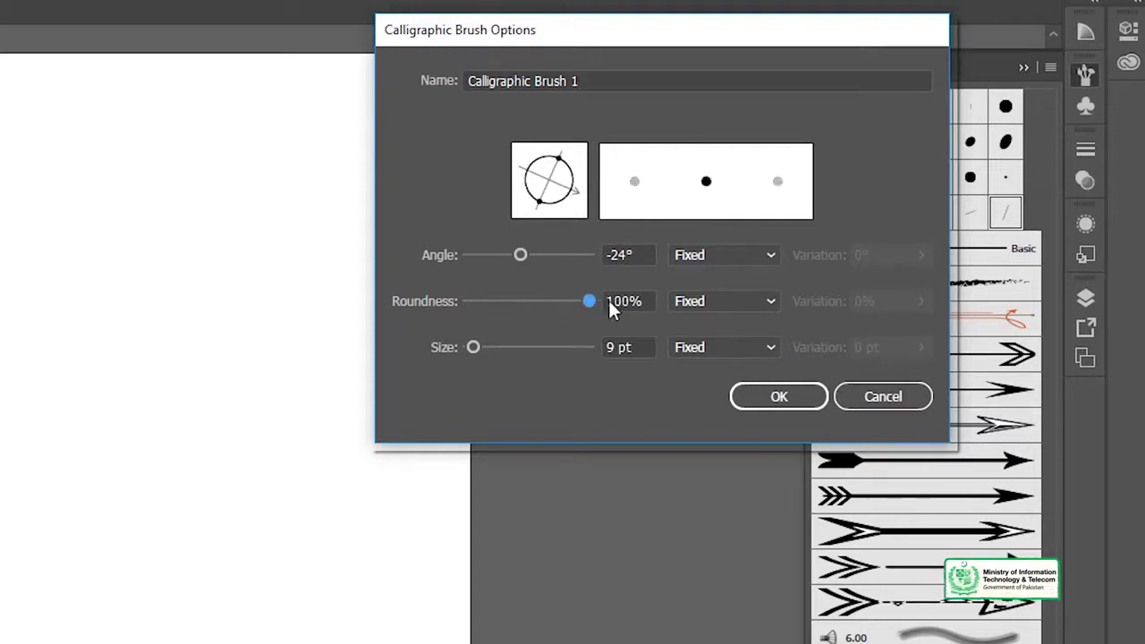
{"action": "left_click_drag", "start_coordinate": [524, 252], "coordinate": [552, 255]}
{"action": "left_click_drag", "start_coordinate": [562, 302], "coordinate": [527, 302]}
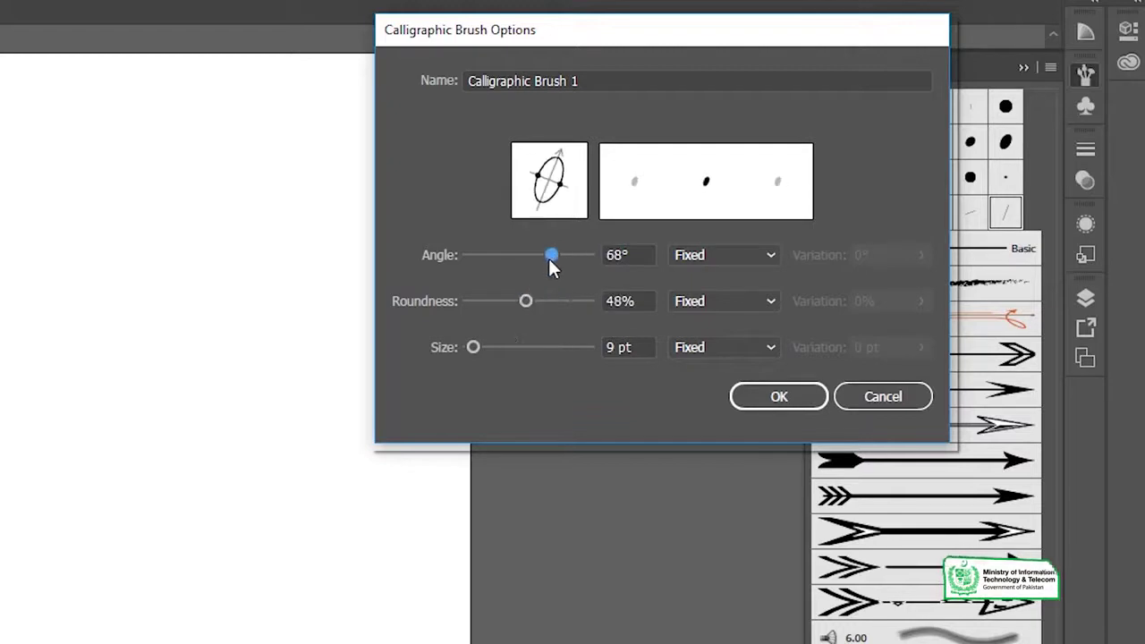
{"action": "left_click_drag", "start_coordinate": [551, 258], "coordinate": [555, 256]}
{"action": "left_click_drag", "start_coordinate": [525, 302], "coordinate": [517, 303]}
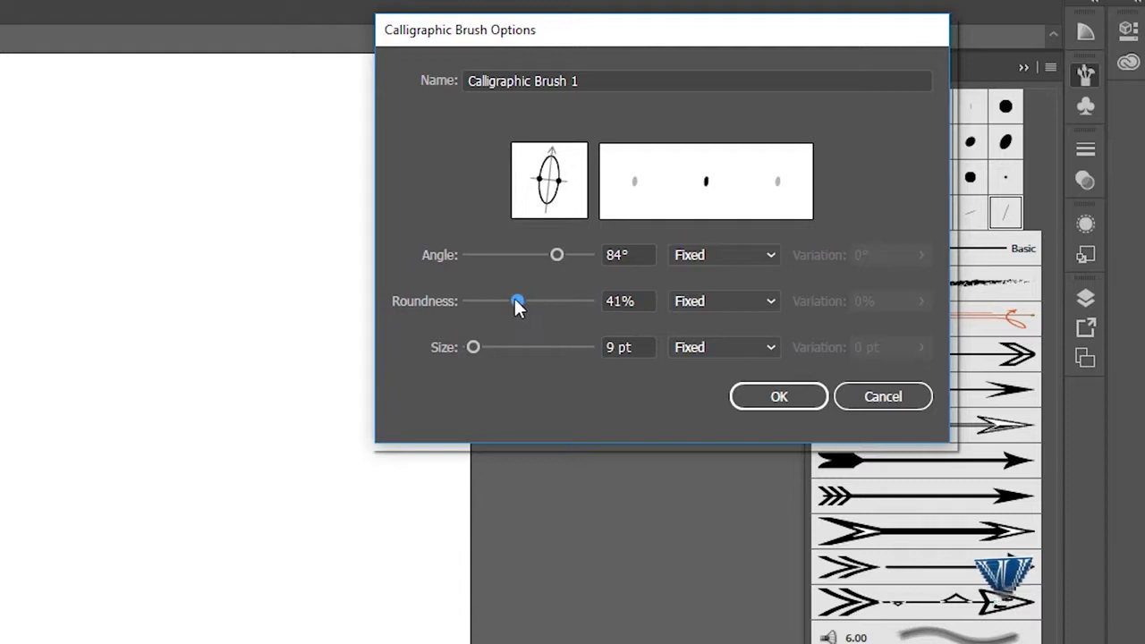
{"action": "left_click_drag", "start_coordinate": [474, 349], "coordinate": [490, 348]}
{"action": "left_click", "coordinate": [775, 399]}
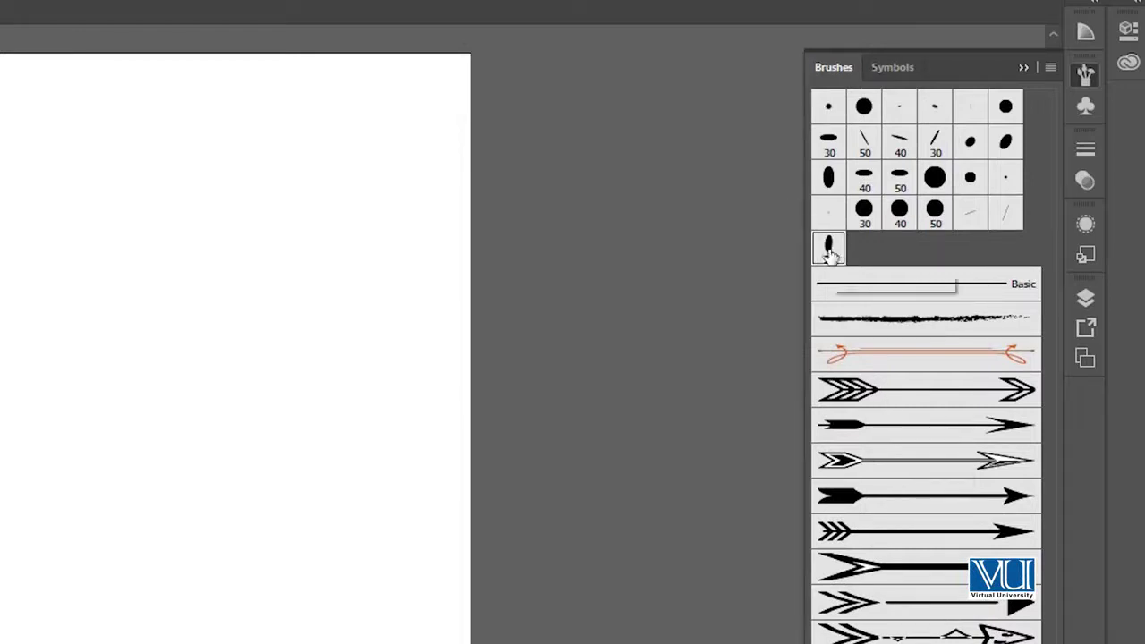
Paint the Urdu letter ڈ with the new 34 pt calligraphic brush, redoing the small mark above it.
{"action": "key", "text": "b"}
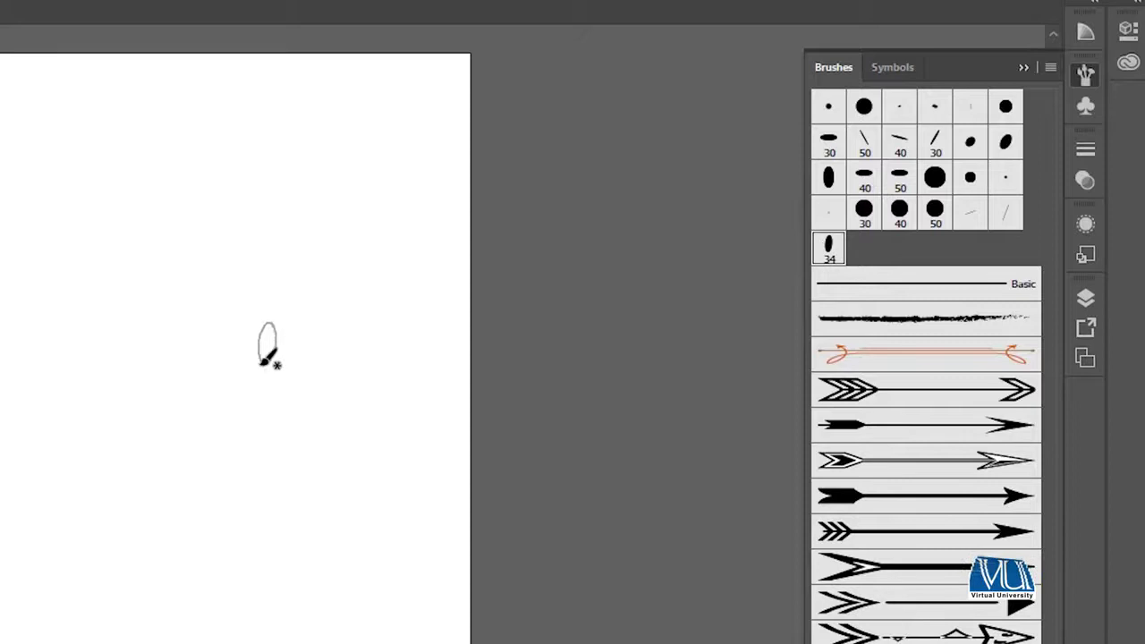
{"action": "left_click_drag", "start_coordinate": [322, 291], "coordinate": [306, 490]}
{"action": "mouse_move", "coordinate": [311, 161]}
{"action": "left_mouse_down"}
{"action": "mouse_move", "coordinate": [355, 198]}
{"action": "mouse_move", "coordinate": [273, 259]}
{"action": "left_mouse_up"}
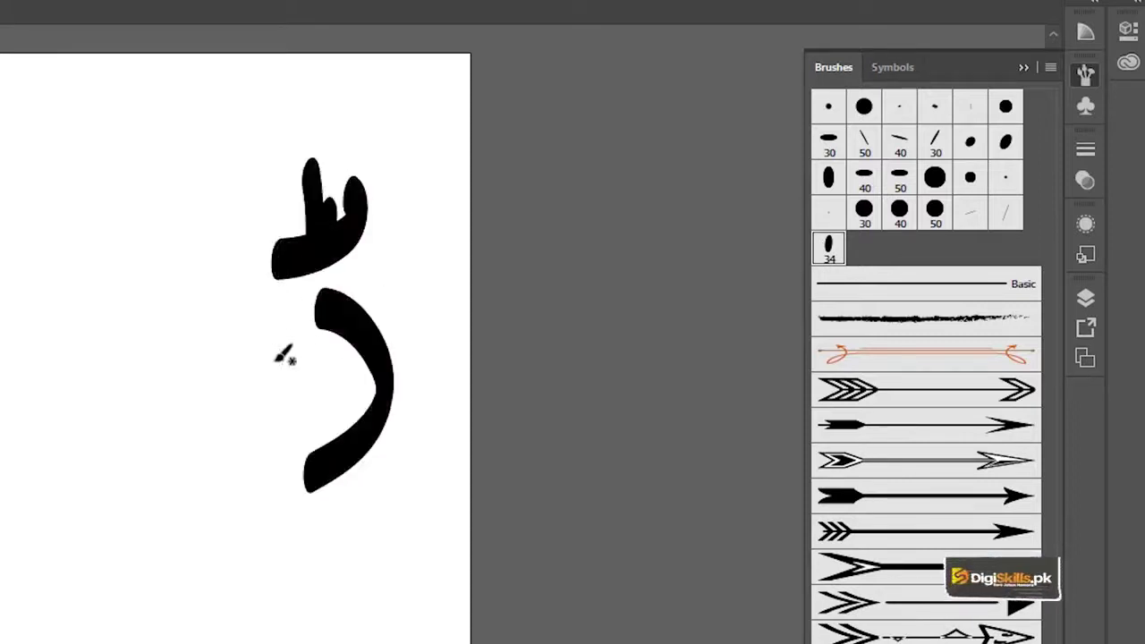
{"action": "key", "text": "ctrl+z"}
{"action": "key", "text": "ctrl+z"}
{"action": "mouse_move", "coordinate": [343, 136]}
{"action": "left_mouse_down"}
{"action": "mouse_move", "coordinate": [333, 215]}
{"action": "mouse_move", "coordinate": [345, 228]}
{"action": "left_mouse_up"}
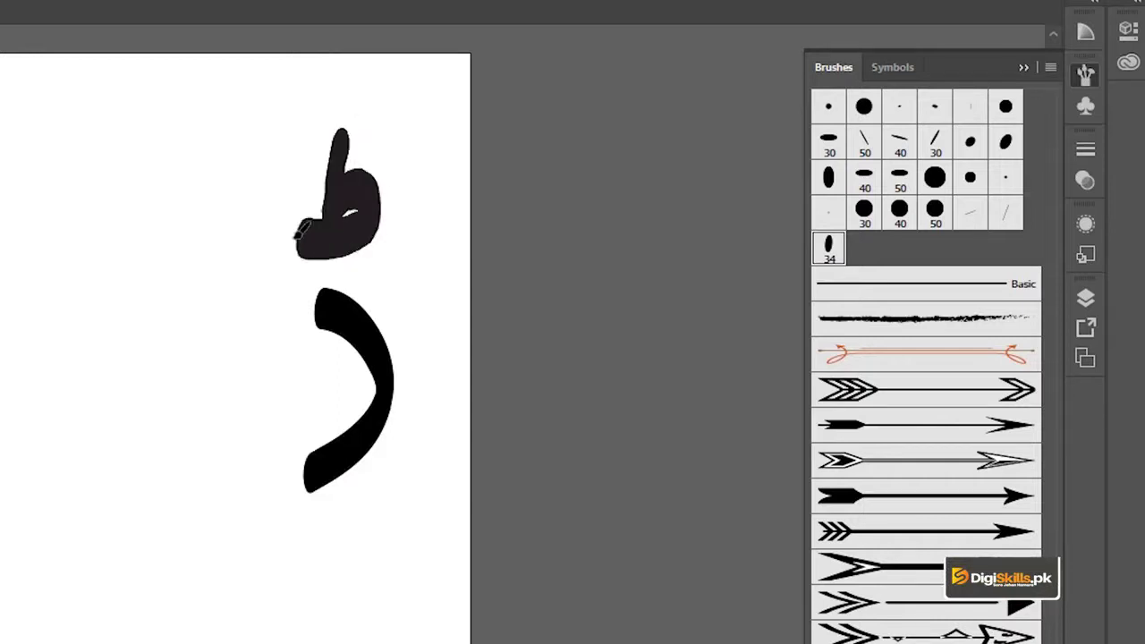
Paint the joined Urdu letters یز beside the first letter, with two dots below and one dot above.
{"action": "left_click_drag", "start_coordinate": [251, 309], "coordinate": [126, 553]}
{"action": "left_click_drag", "start_coordinate": [361, 535], "coordinate": [364, 506]}
{"action": "left_click_drag", "start_coordinate": [394, 539], "coordinate": [408, 506]}
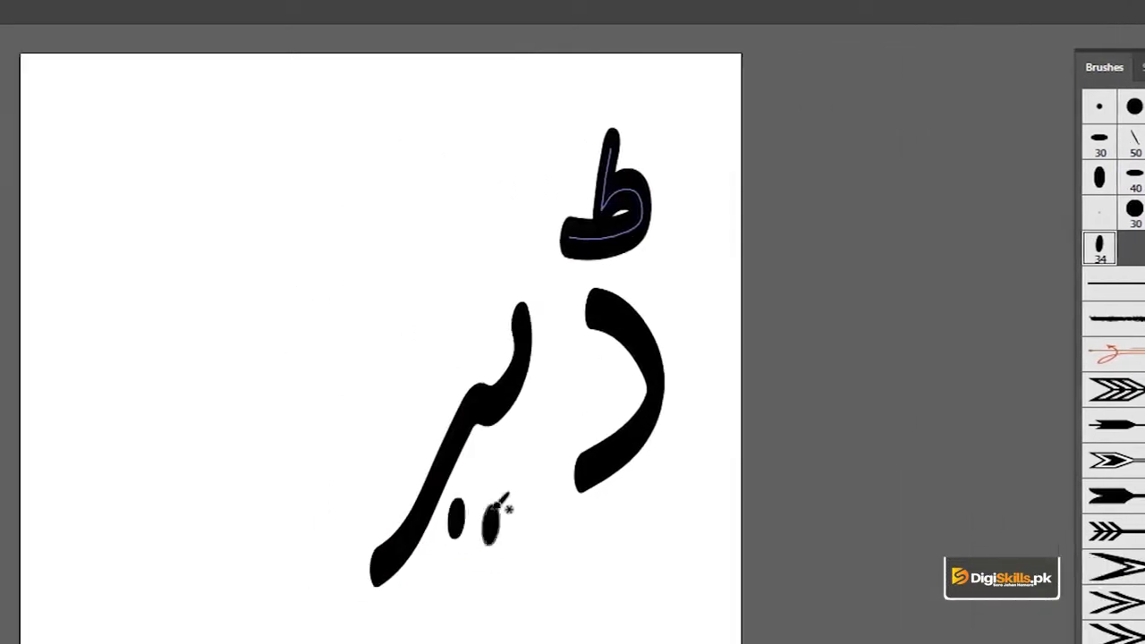
{"action": "left_click_drag", "start_coordinate": [475, 273], "coordinate": [474, 300]}
Finish the Urdu word by painting the upright alif, the joined curved ending with its dot, and the hamza above.
{"action": "left_click_drag", "start_coordinate": [397, 153], "coordinate": [394, 367]}
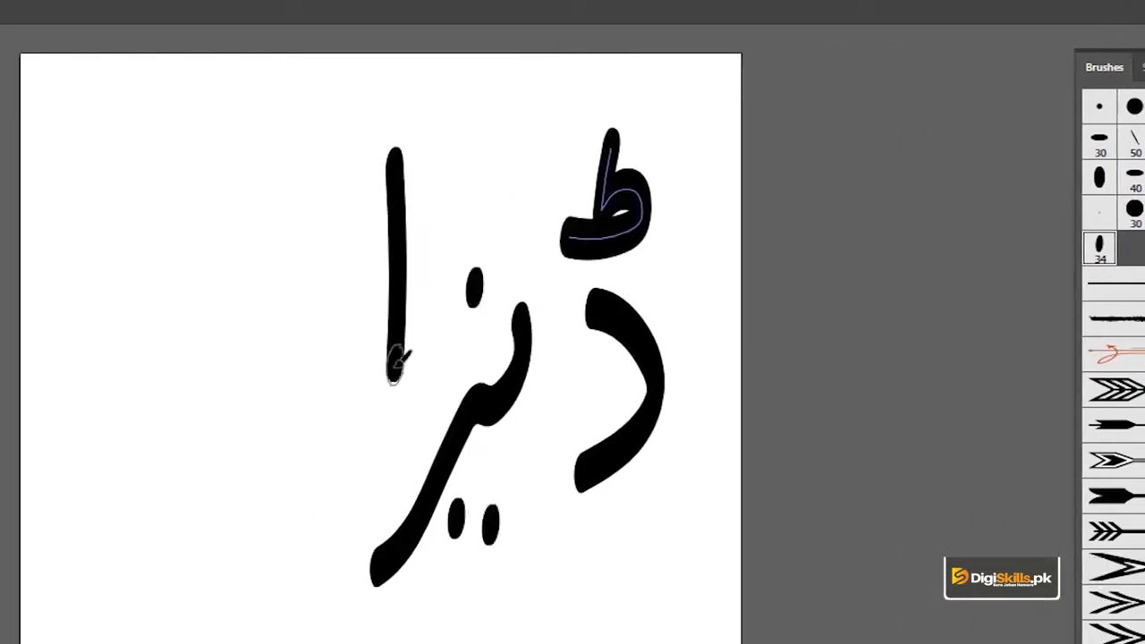
{"action": "mouse_move", "coordinate": [358, 221]}
{"action": "left_mouse_down"}
{"action": "mouse_move", "coordinate": [346, 304]}
{"action": "mouse_move", "coordinate": [309, 258]}
{"action": "mouse_move", "coordinate": [327, 434]}
{"action": "mouse_move", "coordinate": [224, 268]}
{"action": "left_mouse_up"}
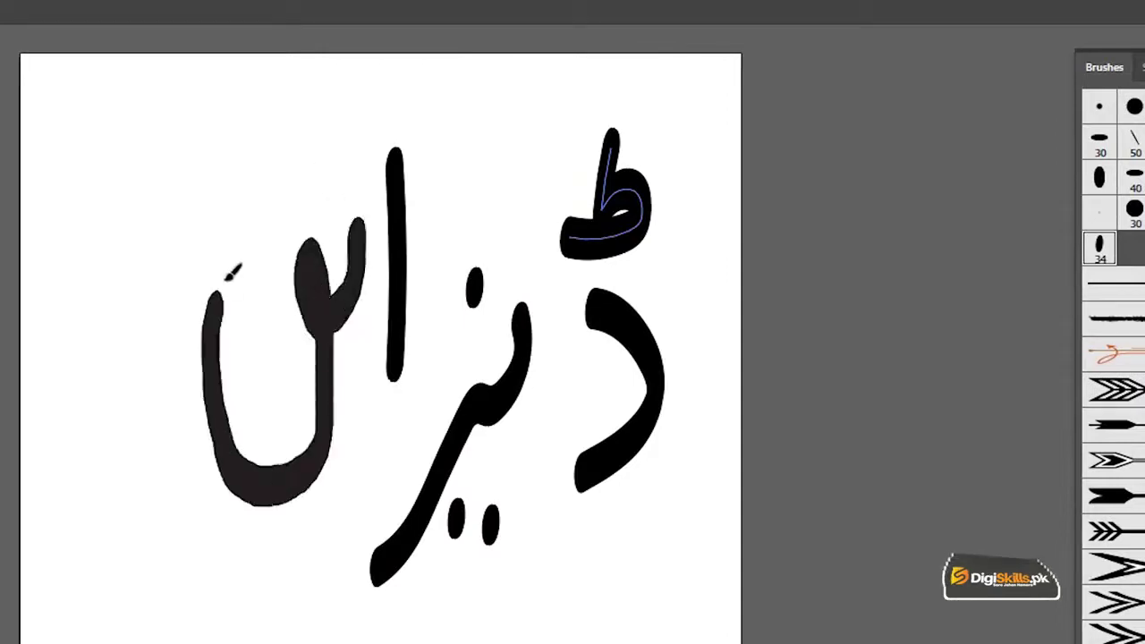
{"action": "left_click_drag", "start_coordinate": [280, 366], "coordinate": [279, 401]}
{"action": "mouse_move", "coordinate": [322, 107]}
{"action": "left_mouse_down"}
{"action": "mouse_move", "coordinate": [322, 148]}
{"action": "mouse_move", "coordinate": [349, 145]}
{"action": "mouse_move", "coordinate": [257, 215]}
{"action": "left_mouse_up"}
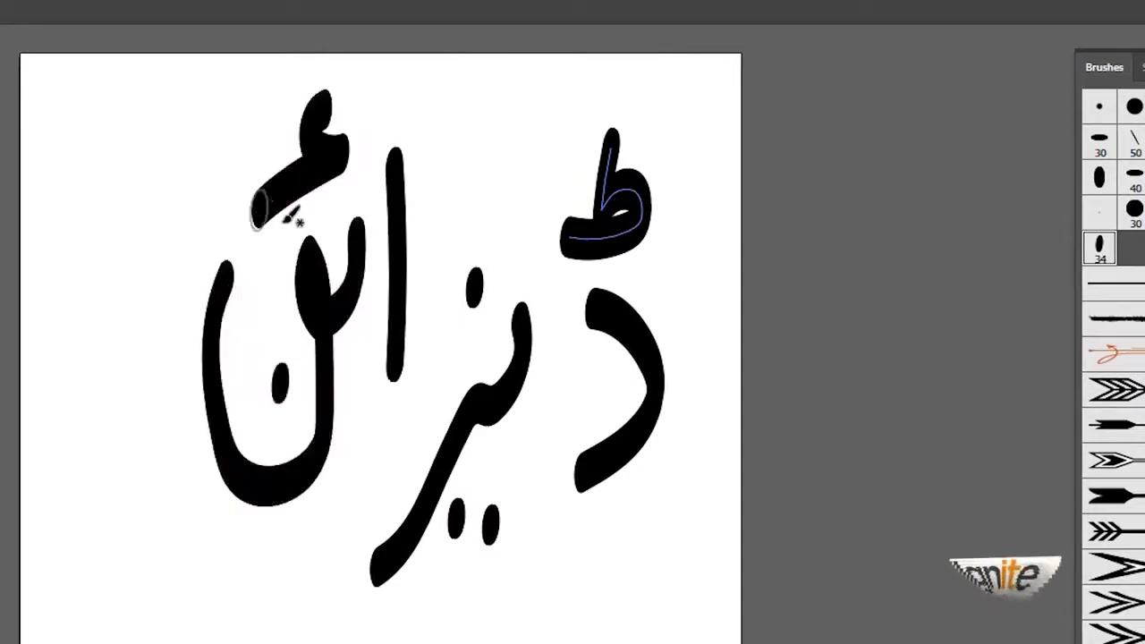
Undo all the painted calligraphy strokes until the page is empty.
{"action": "key", "text": "ctrl+z"}
{"action": "key", "text": "ctrl+z"}
{"action": "key", "text": "ctrl+z"}
{"action": "key", "text": "ctrl+z"}
{"action": "key", "text": "ctrl+z"}
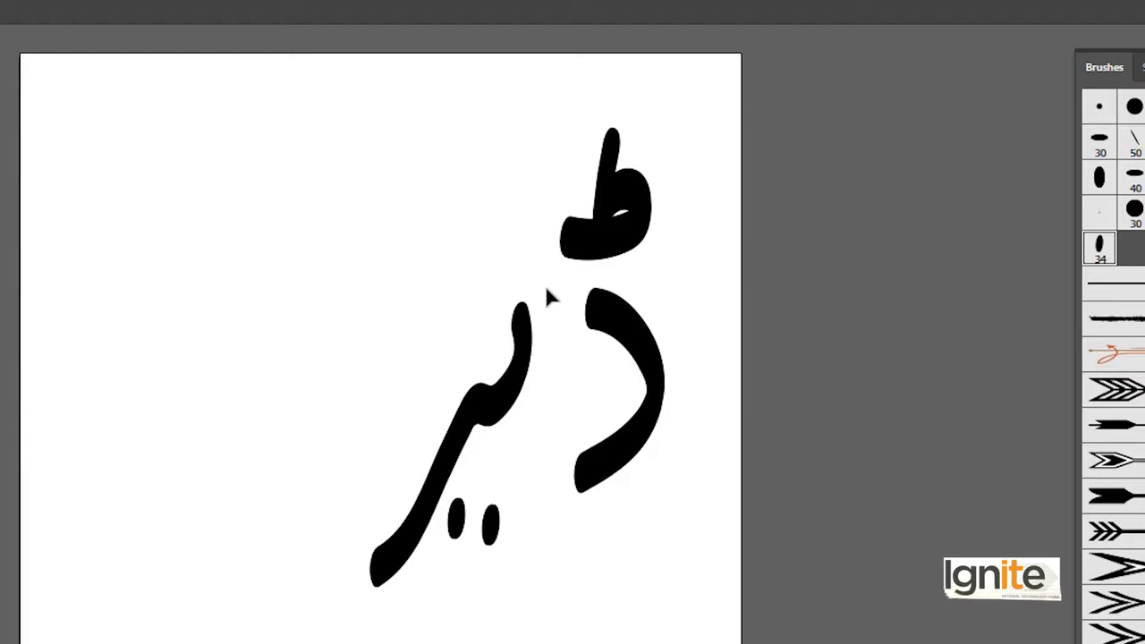
{"action": "key", "text": "ctrl+z"}
{"action": "key", "text": "ctrl+z"}
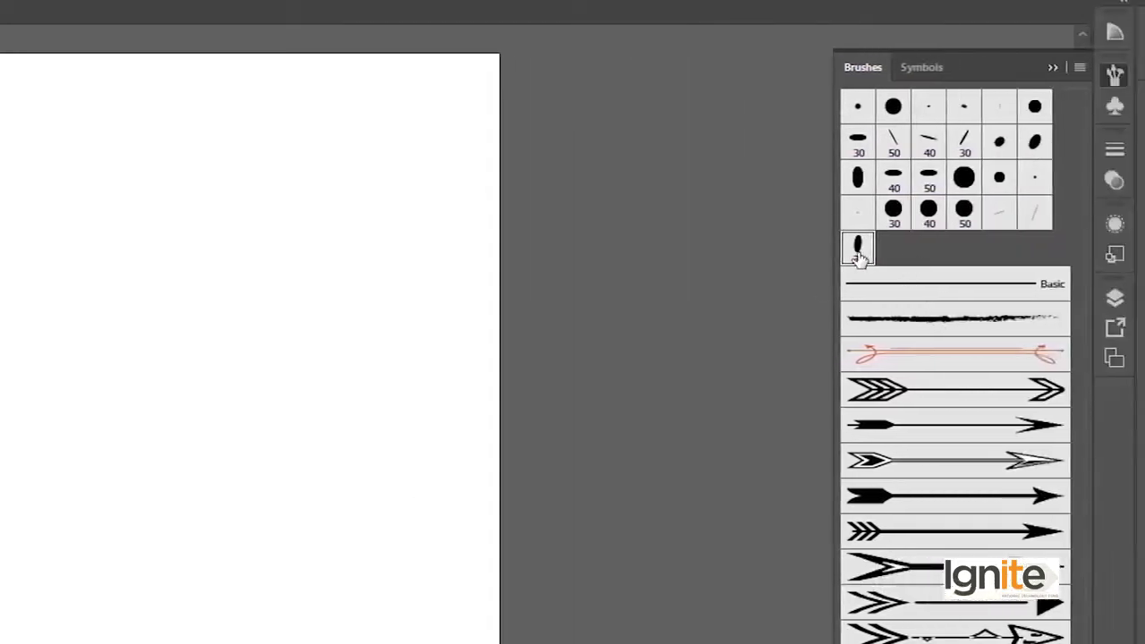
Review the options of the 34 pt calligraphic brush and leave them without making changes.
{"action": "double_click", "coordinate": [858, 251]}
{"action": "left_click_drag", "start_coordinate": [665, 46], "coordinate": [634, 9]}
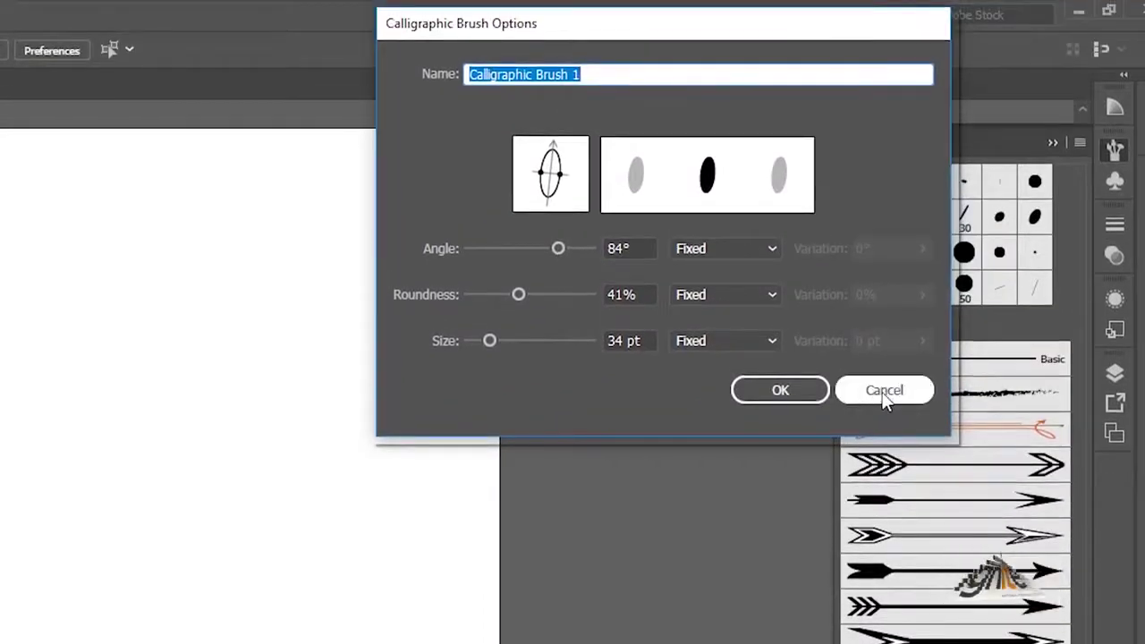
{"action": "left_click", "coordinate": [884, 393]}
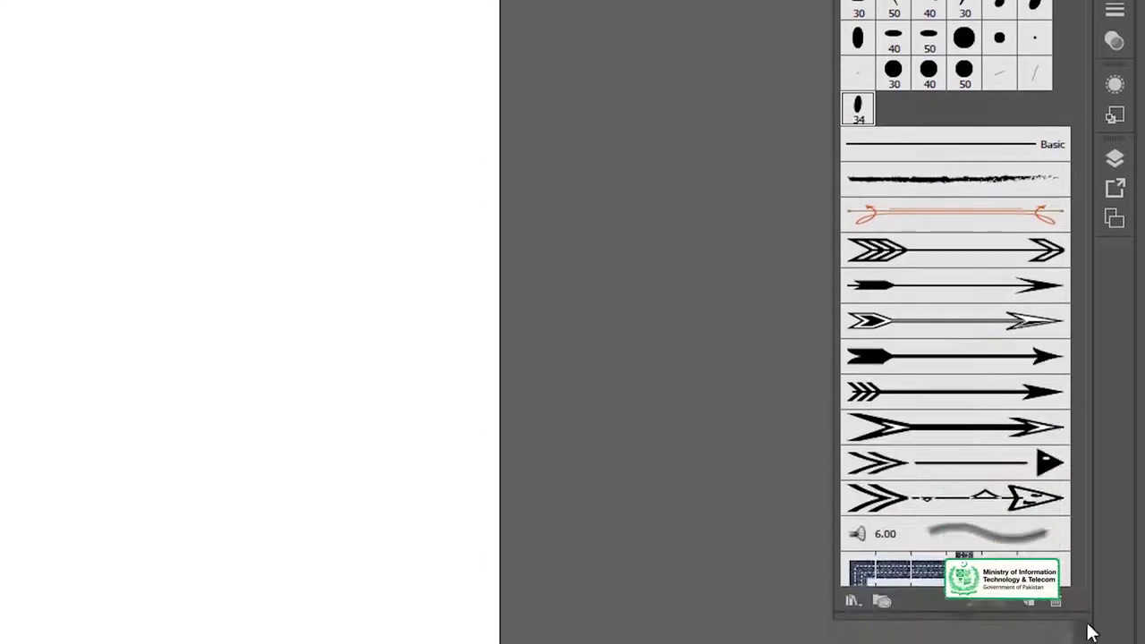
Draw a square about 2.06 in wide with a black outline and no fill in the upper part of the page.
{"action": "left_click", "coordinate": [1029, 604]}
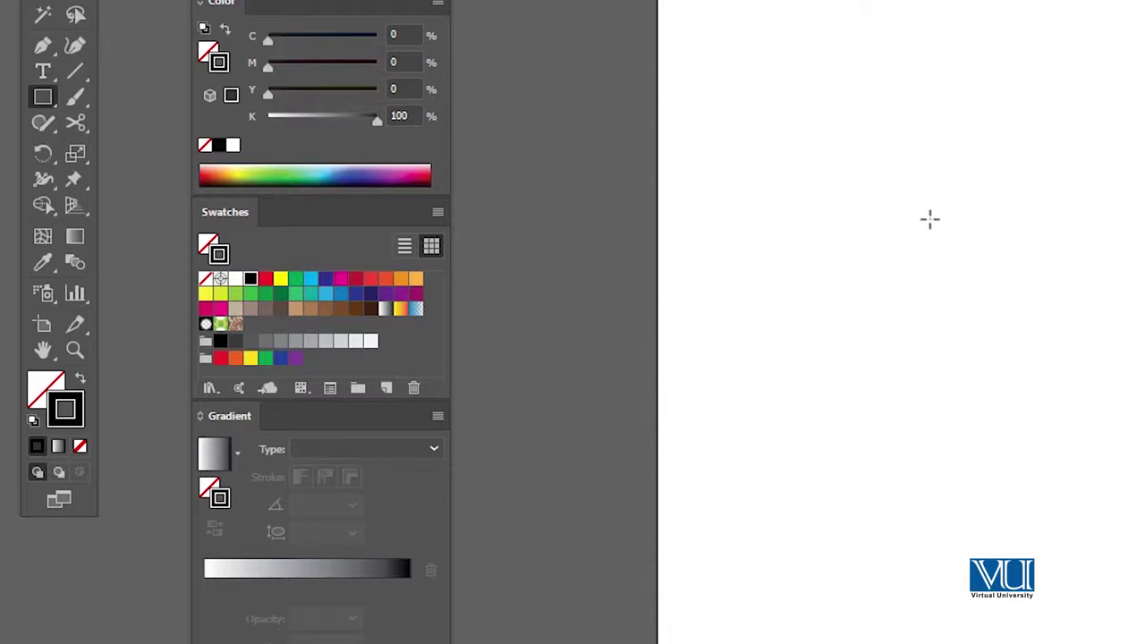
{"action": "left_click_drag", "start_coordinate": [968, 188], "coordinate": [1055, 274]}
{"action": "key", "text": "r"}
{"action": "left_click_drag", "start_coordinate": [795, 100], "coordinate": [834, 107]}
{"action": "left_click_drag", "start_coordinate": [167, 107], "coordinate": [195, 53]}
{"action": "key", "text": "ctrl+z"}
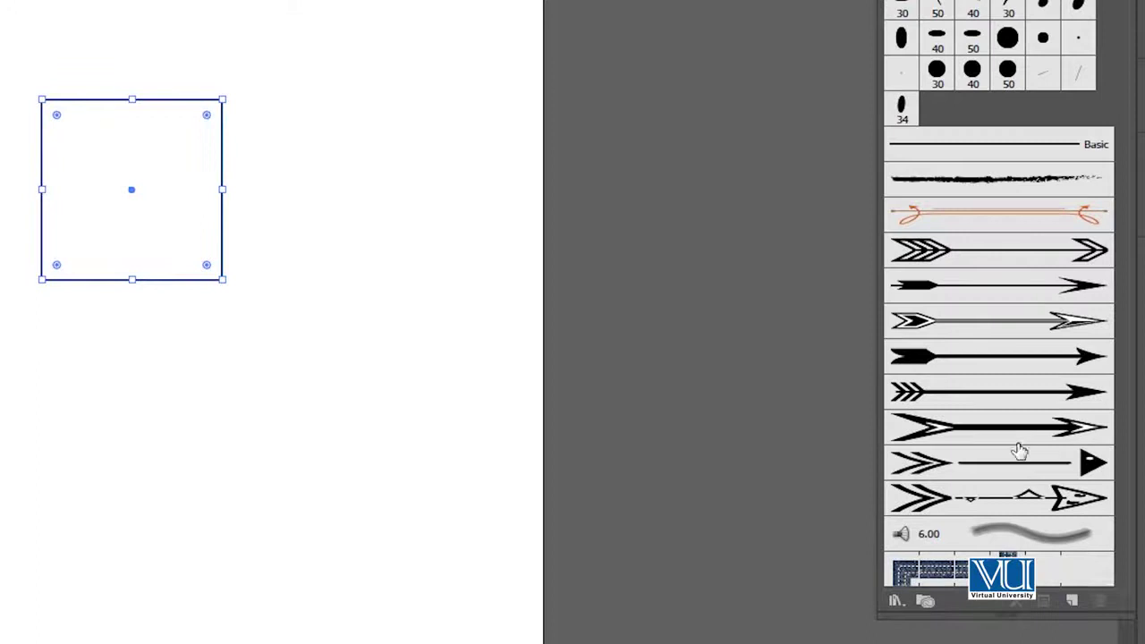
Create a new scatter brush from the selected square with the default name and options.
{"action": "left_click", "coordinate": [1072, 602]}
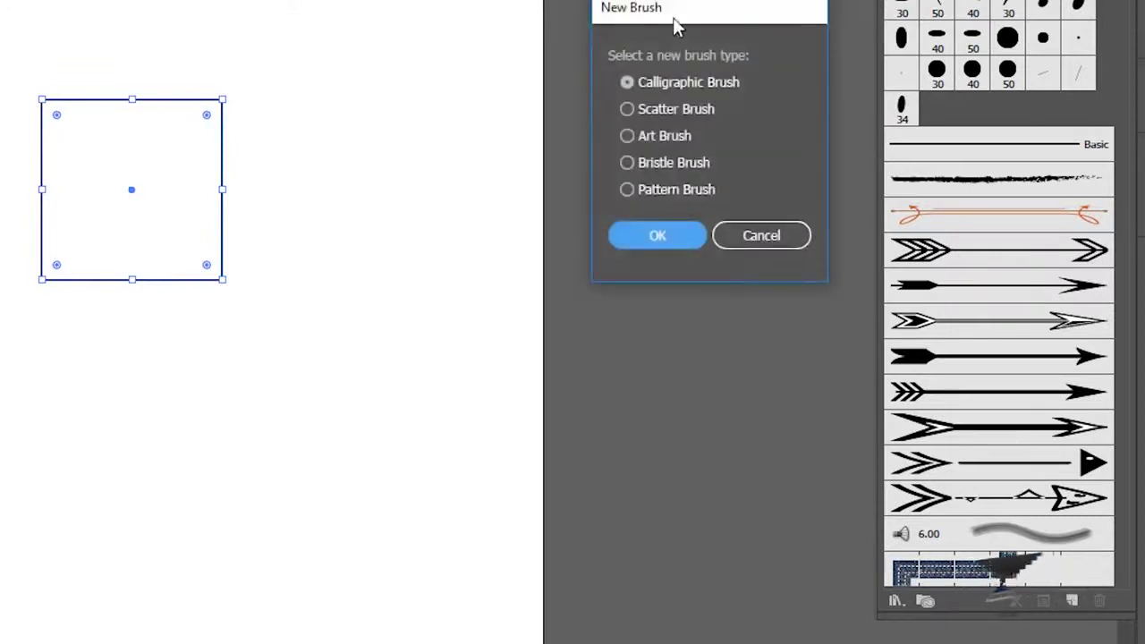
{"action": "left_click_drag", "start_coordinate": [749, 18], "coordinate": [817, 0]}
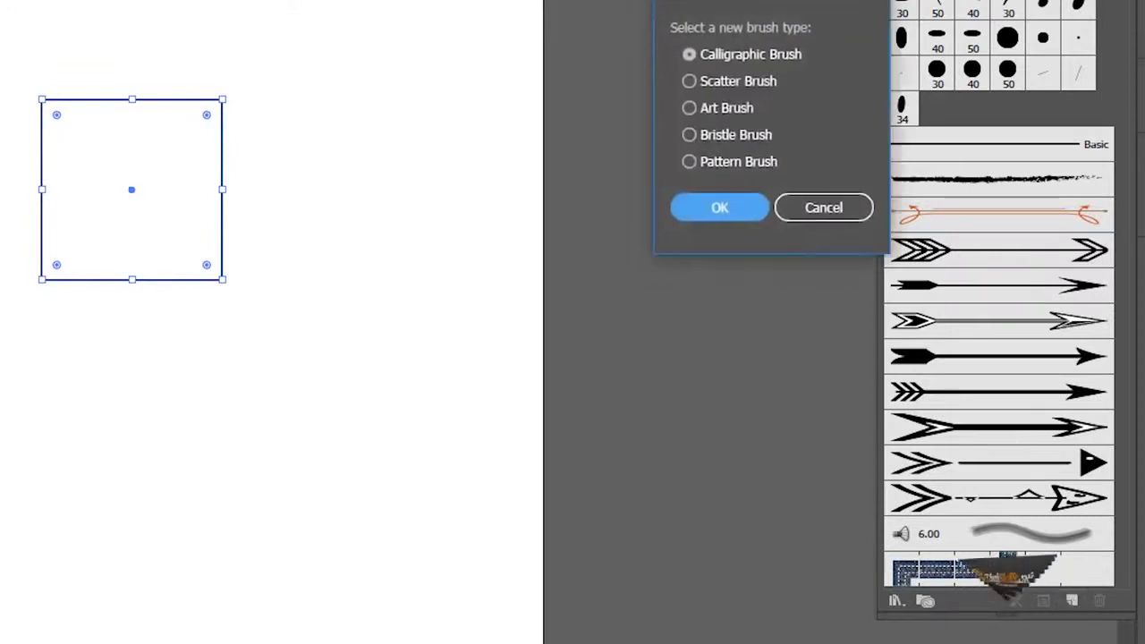
{"action": "left_click", "coordinate": [709, 82]}
{"action": "left_click", "coordinate": [707, 204]}
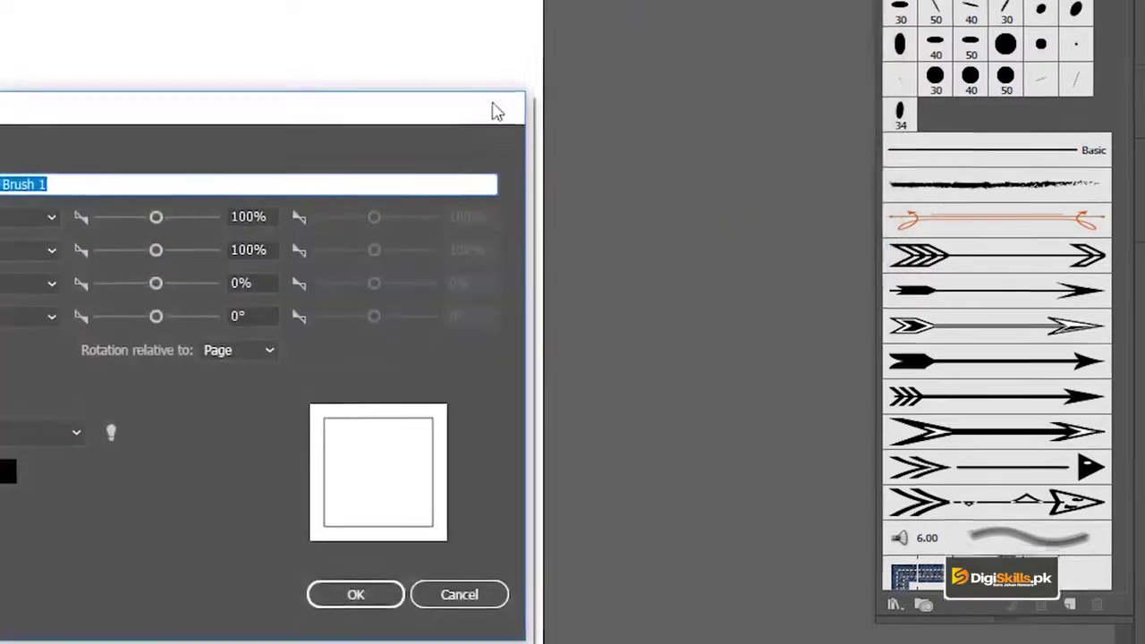
{"action": "left_click_drag", "start_coordinate": [498, 110], "coordinate": [1144, 0]}
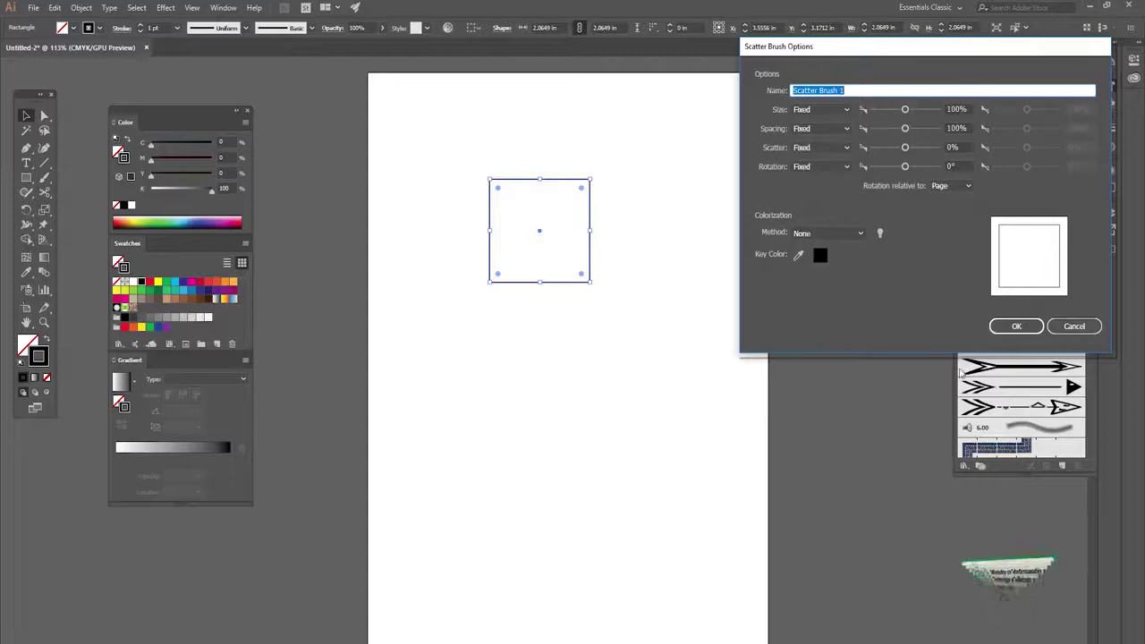
{"action": "left_click", "coordinate": [1017, 328]}
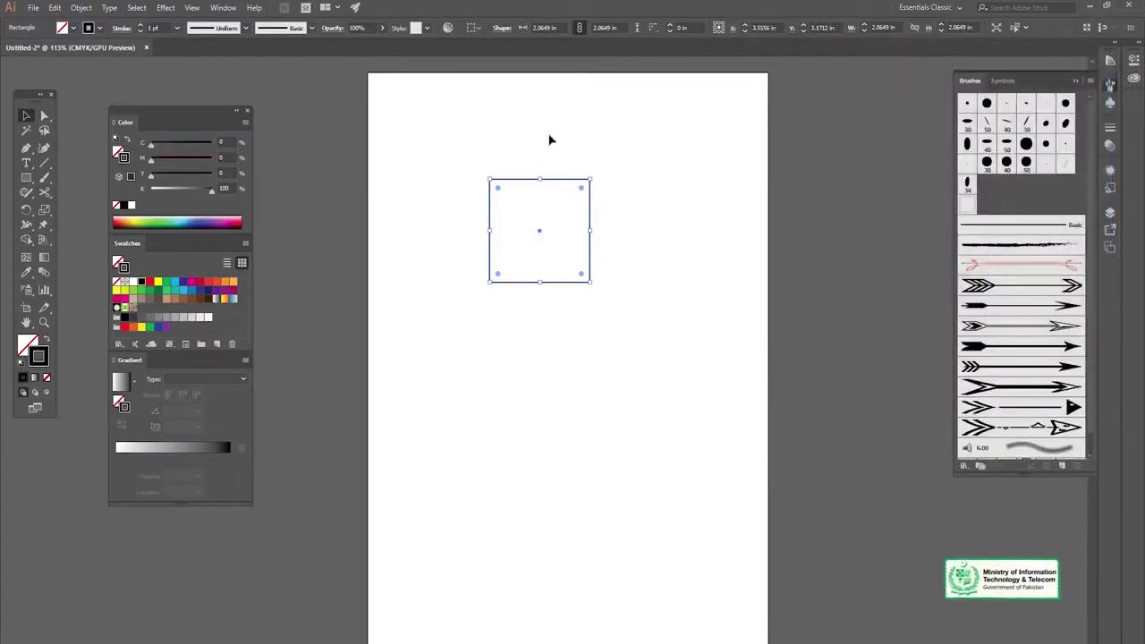
Clear the square from the page and draw a circle about 2.68 in in diameter with a black outline and no fill.
{"action": "left_click", "coordinate": [594, 190]}
{"action": "left_click_drag", "start_coordinate": [583, 184], "coordinate": [644, 358]}
{"action": "key", "text": "ctrl+z"}
{"action": "key", "text": "ctrl+z"}
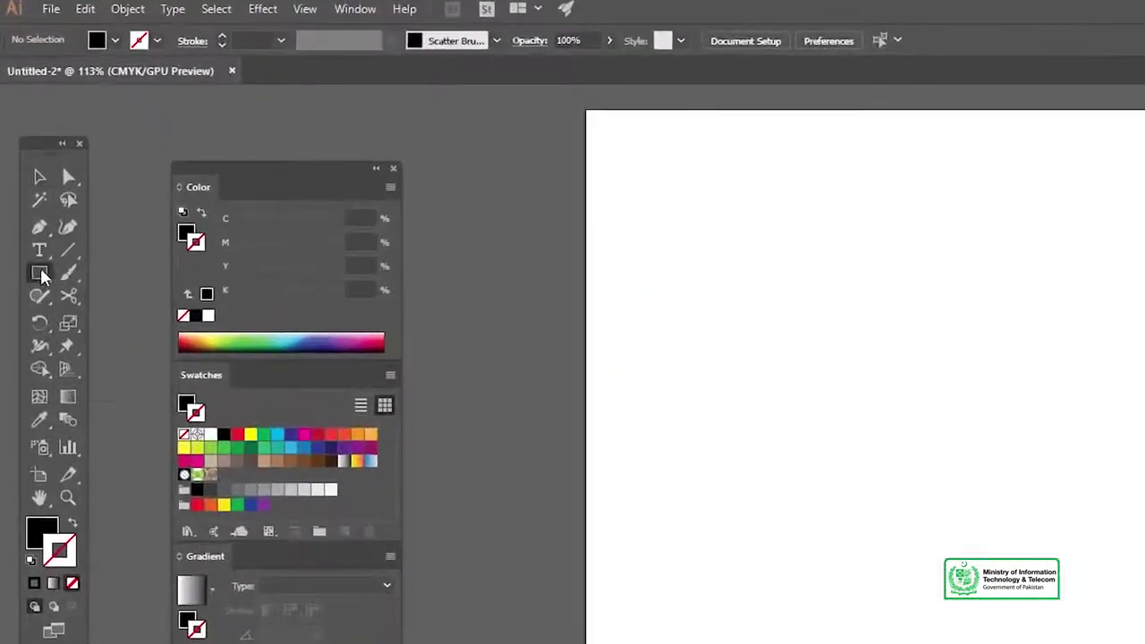
{"action": "left_click", "coordinate": [26, 177]}
{"action": "left_click", "coordinate": [105, 321]}
{"action": "left_click_drag", "start_coordinate": [877, 496], "coordinate": [985, 598]}
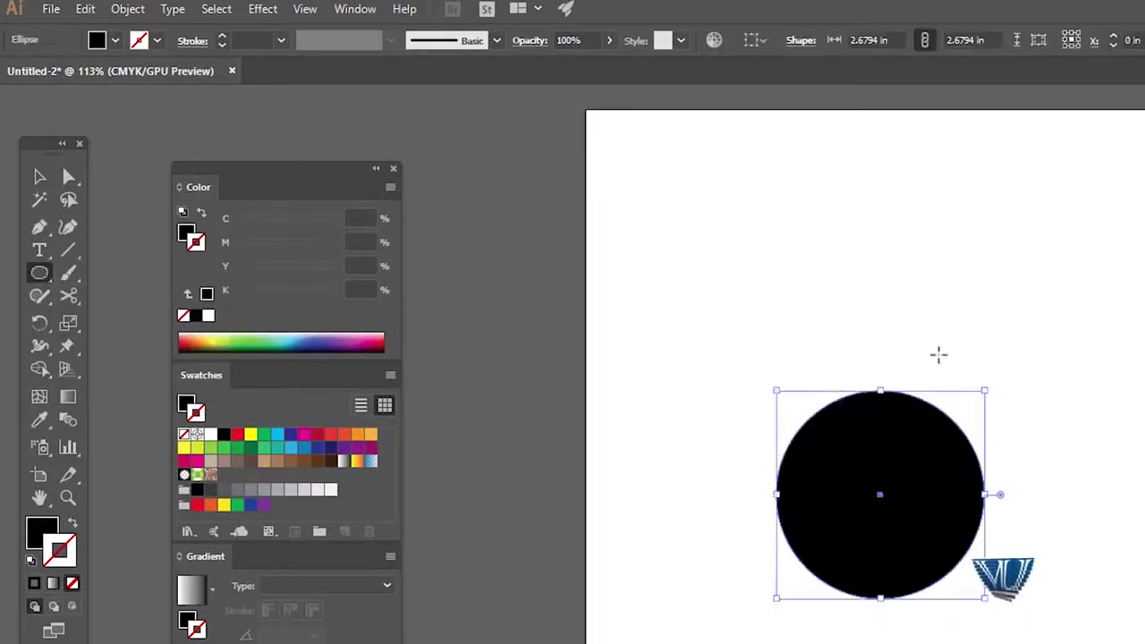
{"action": "key", "text": "v"}
{"action": "left_click", "coordinate": [83, 525]}
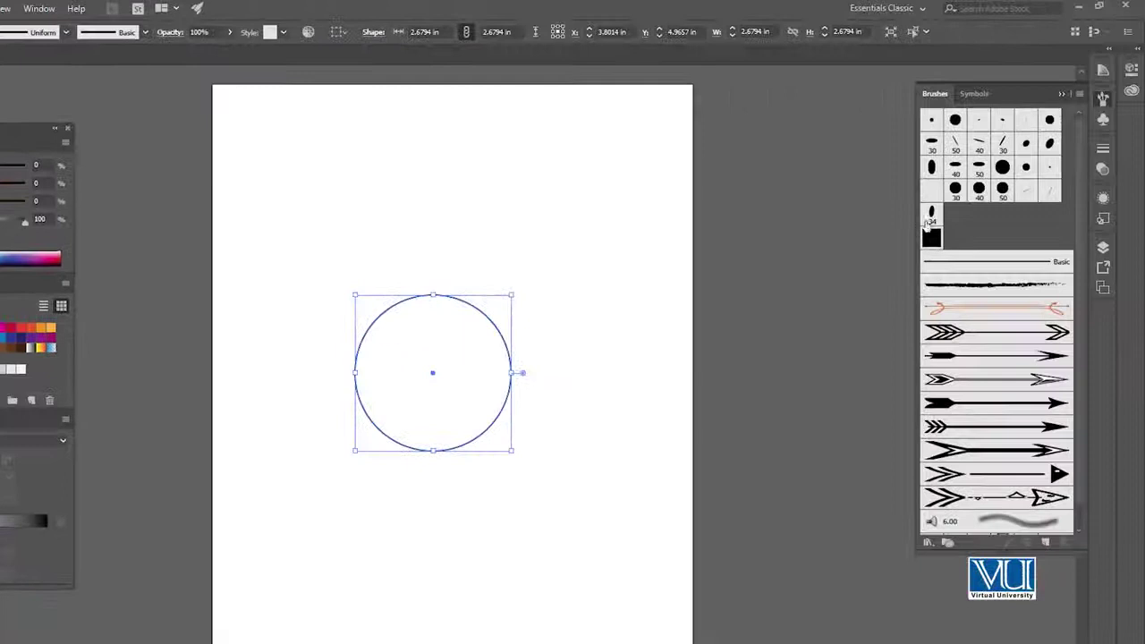
Try the black square scatter brush on the circle's outline twice, undoing it each time.
{"action": "left_click", "coordinate": [932, 240]}
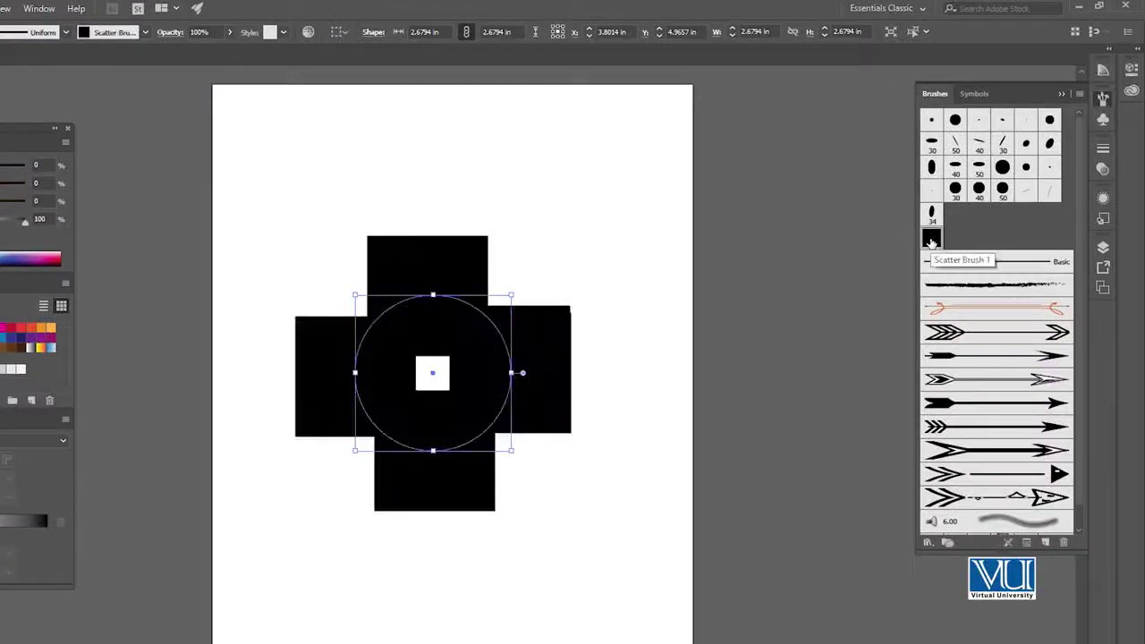
{"action": "key", "text": "ctrl+z"}
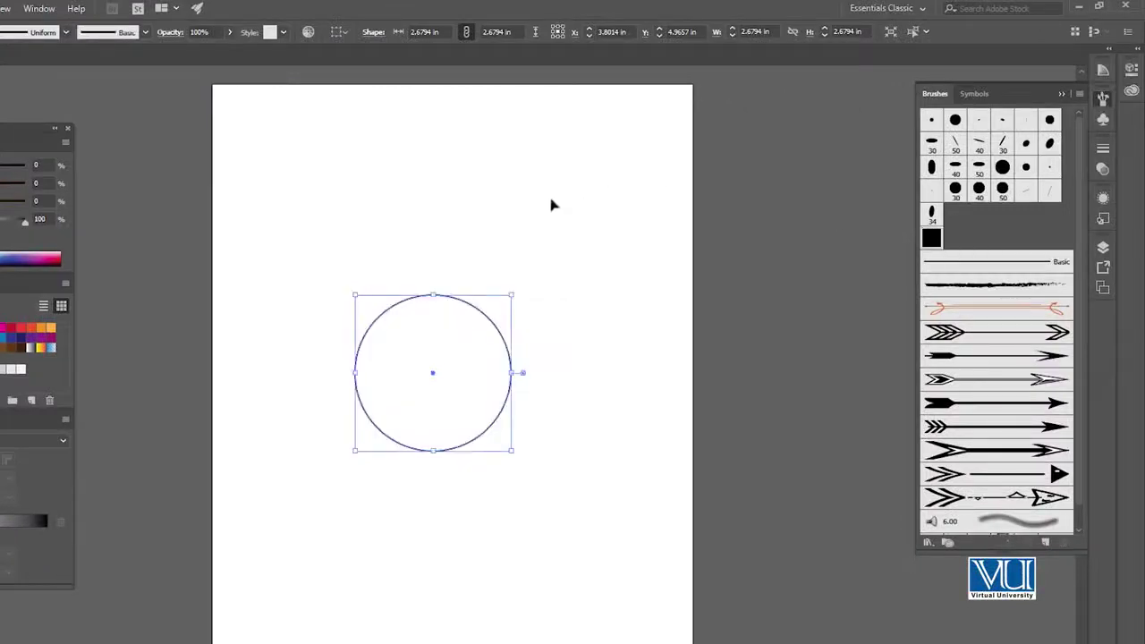
{"action": "left_click", "coordinate": [931, 240]}
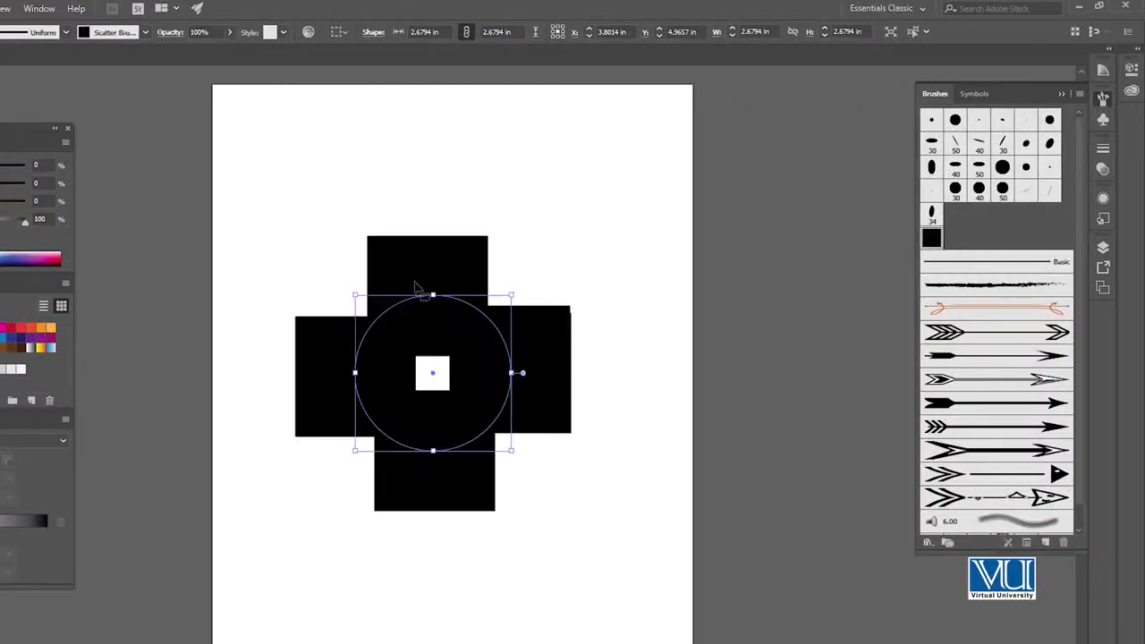
{"action": "key", "text": "ctrl+z"}
{"action": "left_click", "coordinate": [531, 249]}
{"action": "left_click", "coordinate": [487, 320]}
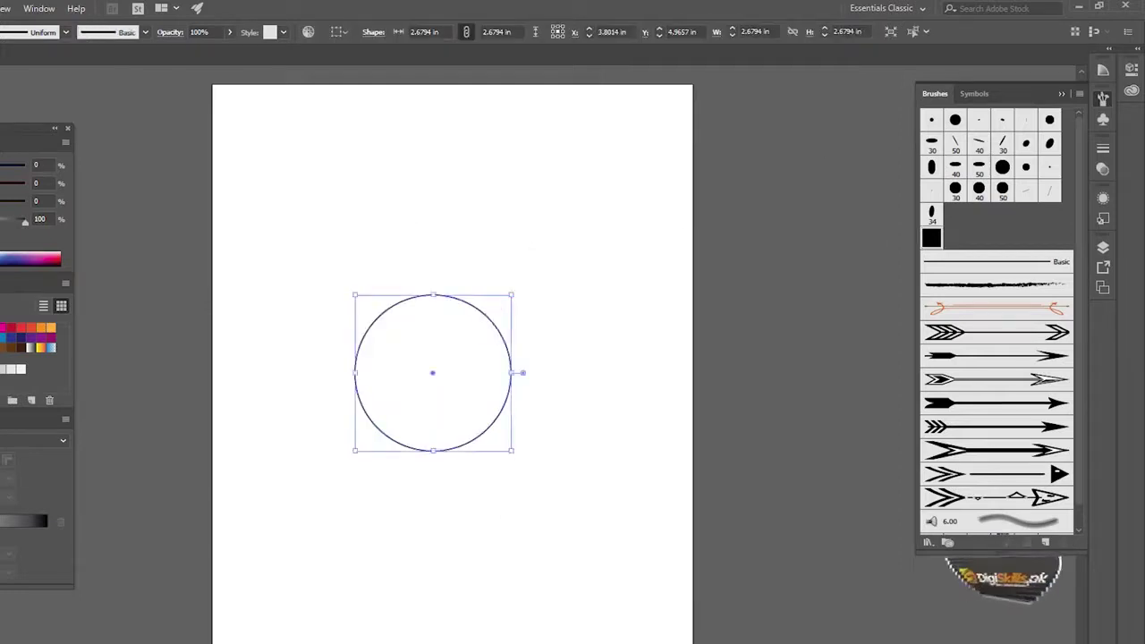
Cancel creating a new brush from the circle and delete the circle from the page.
{"action": "left_click", "coordinate": [1047, 543]}
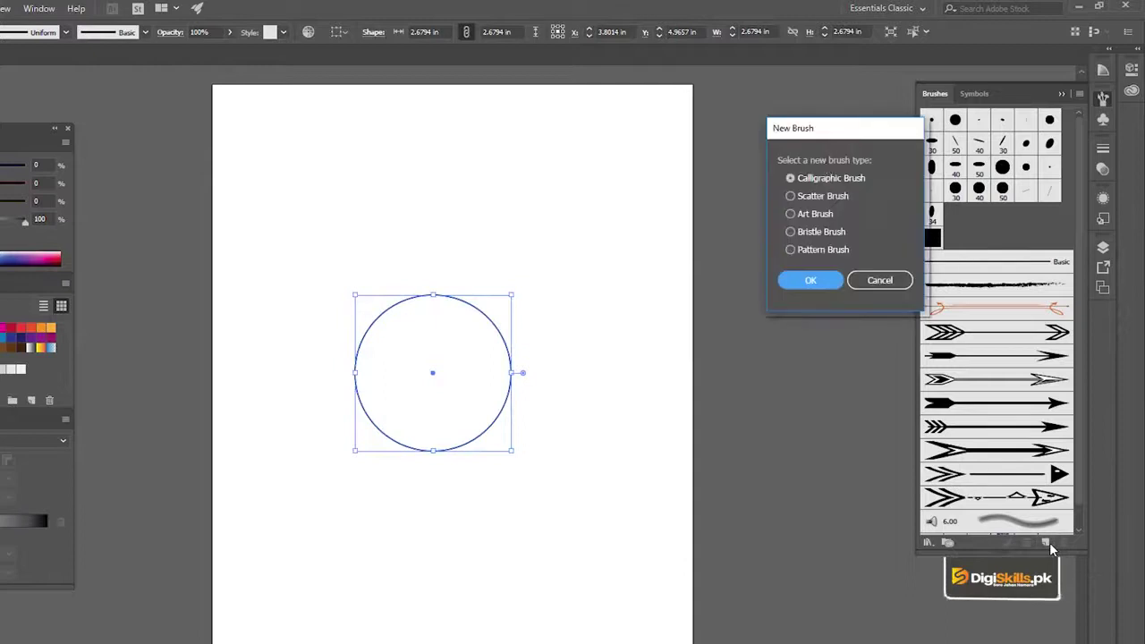
{"action": "left_click", "coordinate": [865, 280]}
{"action": "left_click", "coordinate": [455, 277]}
{"action": "left_click", "coordinate": [504, 370]}
{"action": "key", "text": "Delete"}
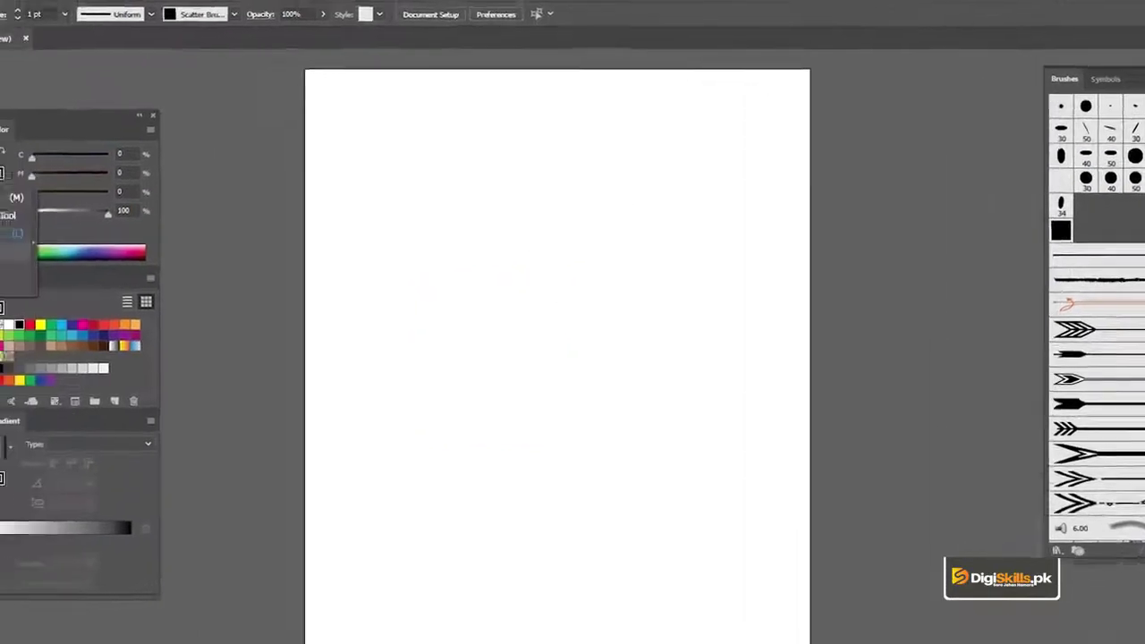
Draw a small five-pointed star with a black fill and no stroke, and scale it down slightly.
{"action": "left_click", "coordinate": [57, 261]}
{"action": "left_click_drag", "start_coordinate": [885, 318], "coordinate": [902, 334]}
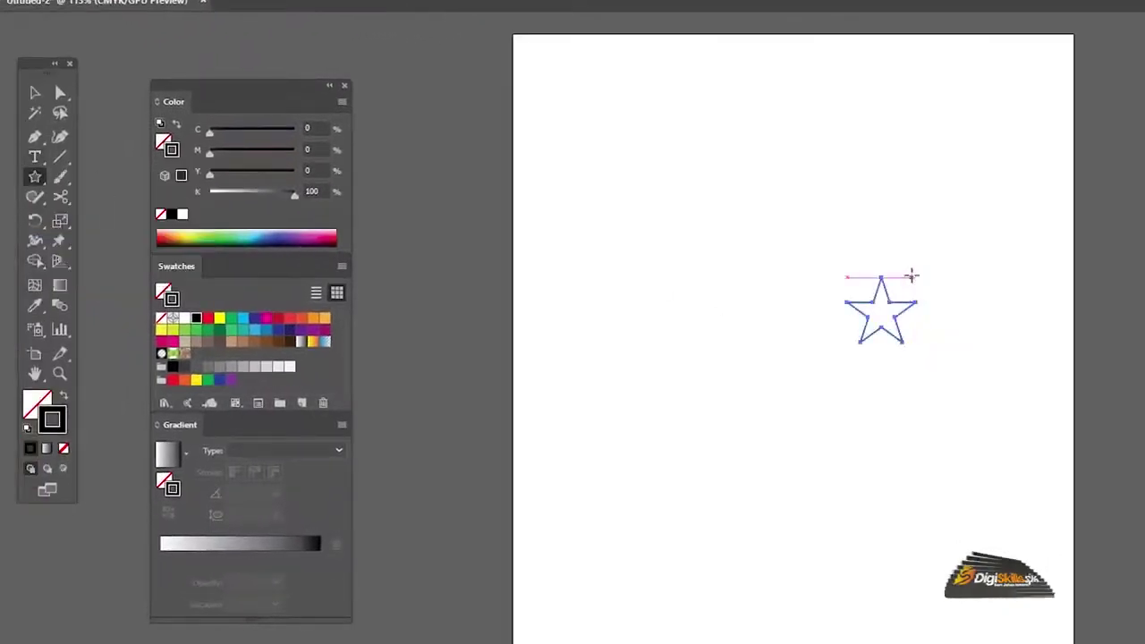
{"action": "key", "text": "v"}
{"action": "left_click", "coordinate": [63, 395]}
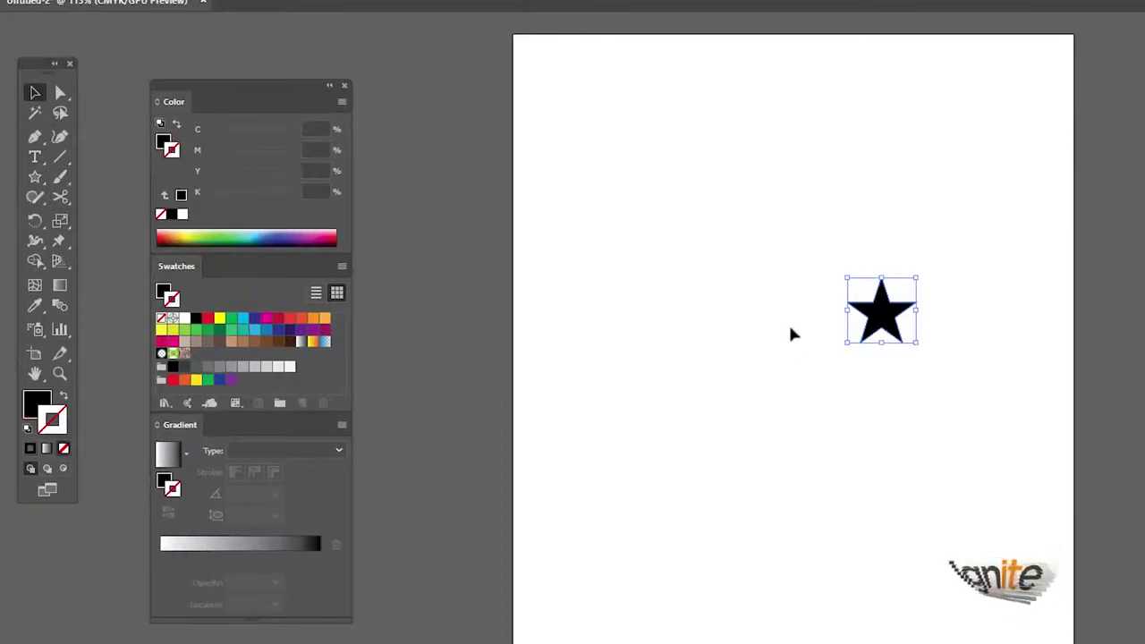
{"action": "mouse_move", "coordinate": [915, 278]}
{"action": "left_mouse_down"}
{"action": "mouse_move", "coordinate": [904, 272]}
{"action": "mouse_move", "coordinate": [903, 289]}
{"action": "left_mouse_up"}
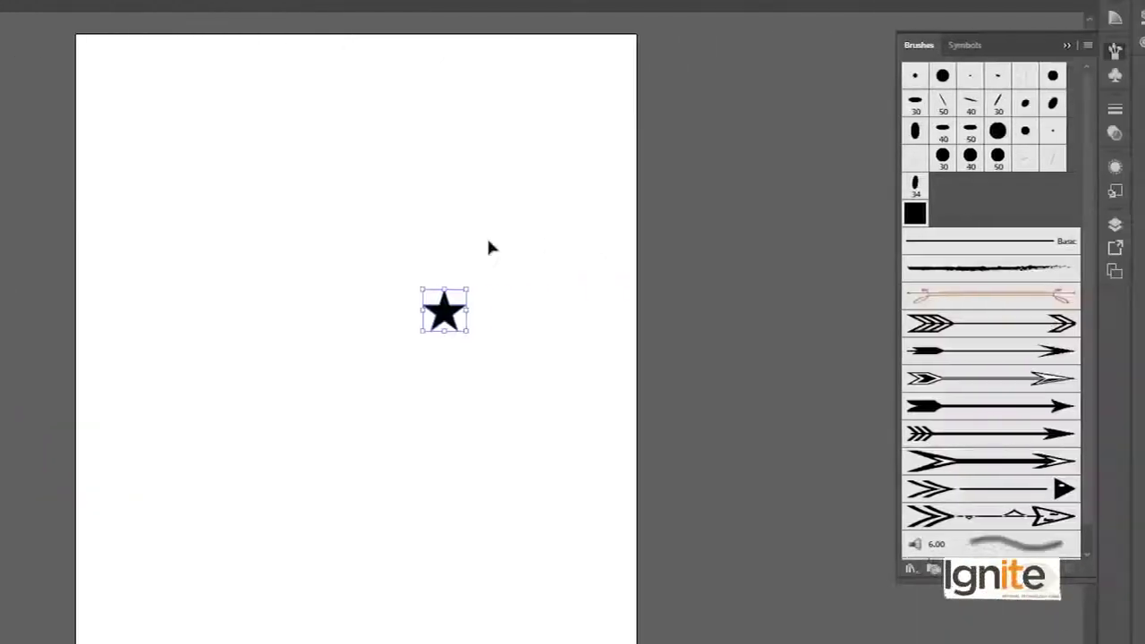
Create a scatter brush from the star with the default options and move the star to the page's upper-right corner.
{"action": "left_click", "coordinate": [1029, 570]}
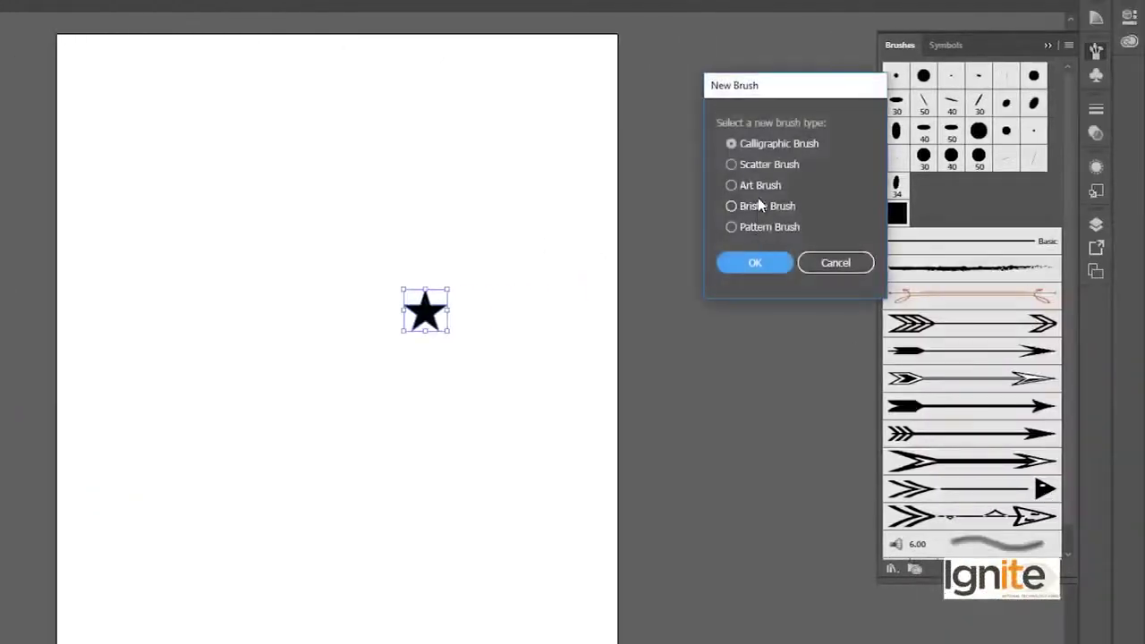
{"action": "left_click", "coordinate": [759, 165]}
{"action": "left_click", "coordinate": [755, 263]}
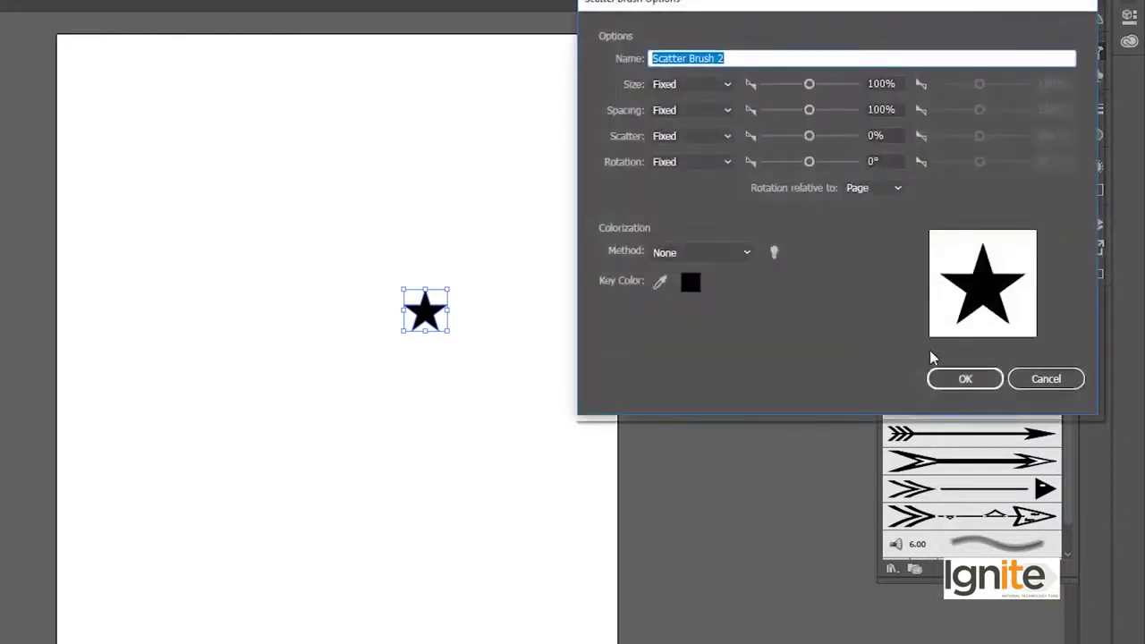
{"action": "left_click", "coordinate": [965, 376]}
{"action": "left_click_drag", "start_coordinate": [422, 305], "coordinate": [536, 116]}
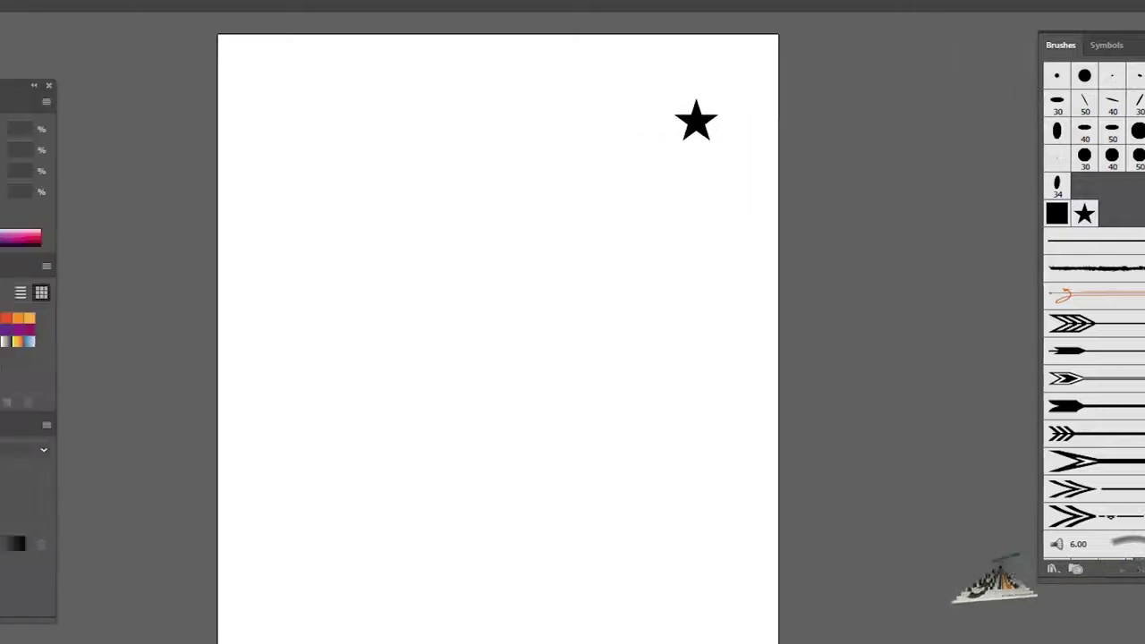
Draw a rounded square with an outline and no fill below the star, and apply the star scatter brush to it.
{"action": "left_click", "coordinate": [25, 176]}
{"action": "left_click", "coordinate": [100, 215]}
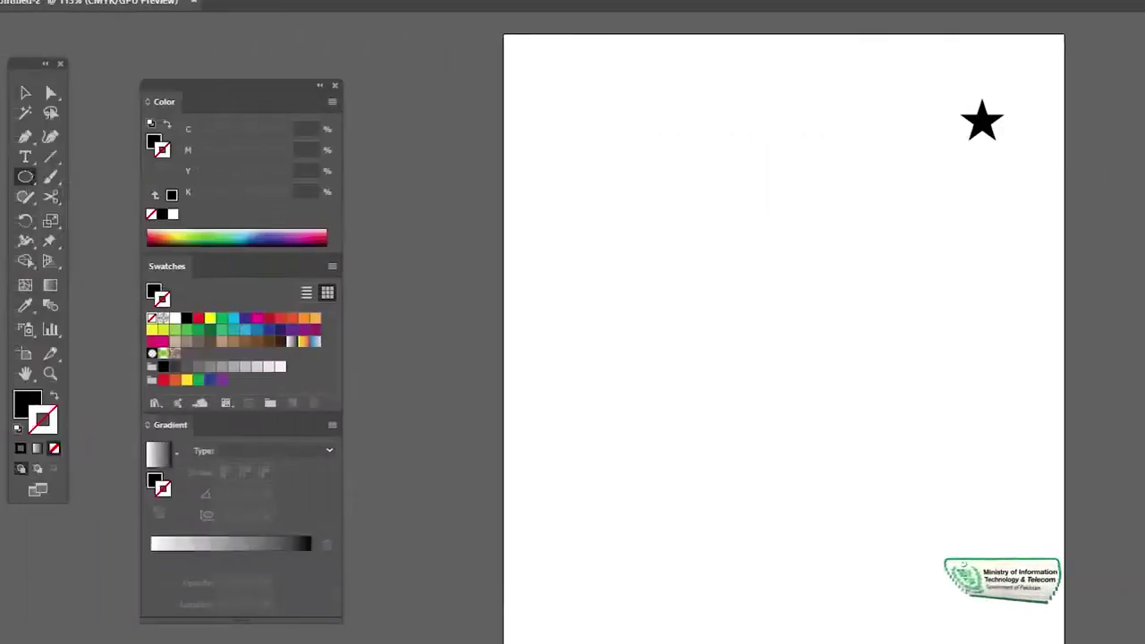
{"action": "left_click", "coordinate": [20, 179]}
{"action": "left_click", "coordinate": [64, 198]}
{"action": "mouse_move", "coordinate": [742, 375]}
{"action": "left_mouse_down"}
{"action": "mouse_move", "coordinate": [814, 427]}
{"action": "mouse_move", "coordinate": [821, 453]}
{"action": "left_mouse_up"}
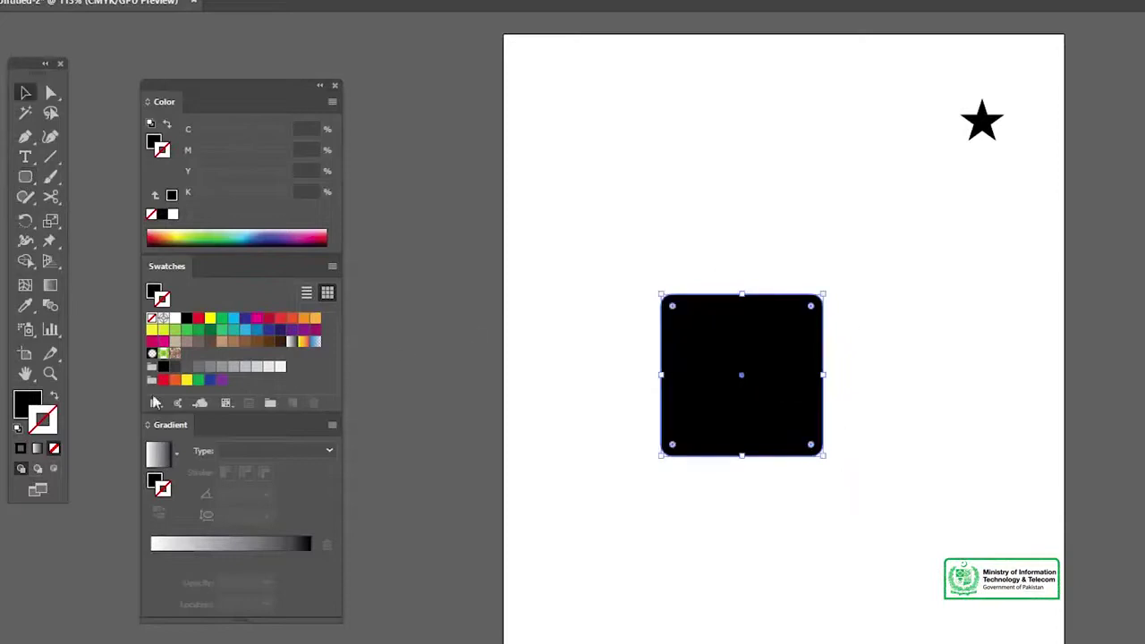
{"action": "left_click", "coordinate": [54, 400]}
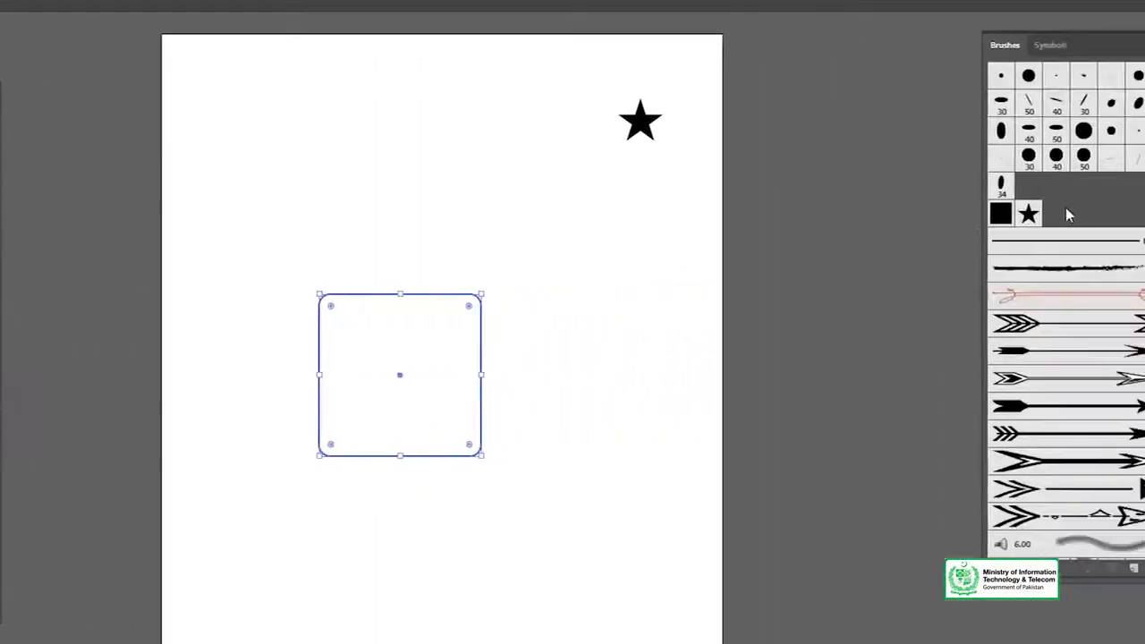
{"action": "left_click", "coordinate": [946, 214]}
{"action": "left_click", "coordinate": [374, 190]}
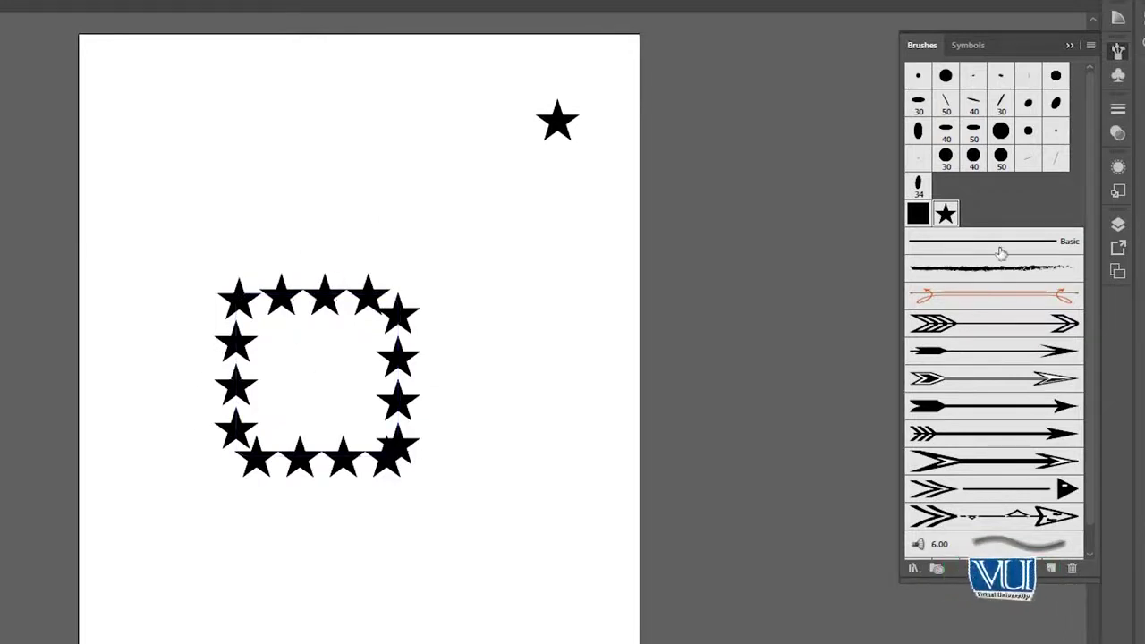
Review the star scatter brush's options without changing them and delete all artwork from the page.
{"action": "double_click", "coordinate": [947, 215]}
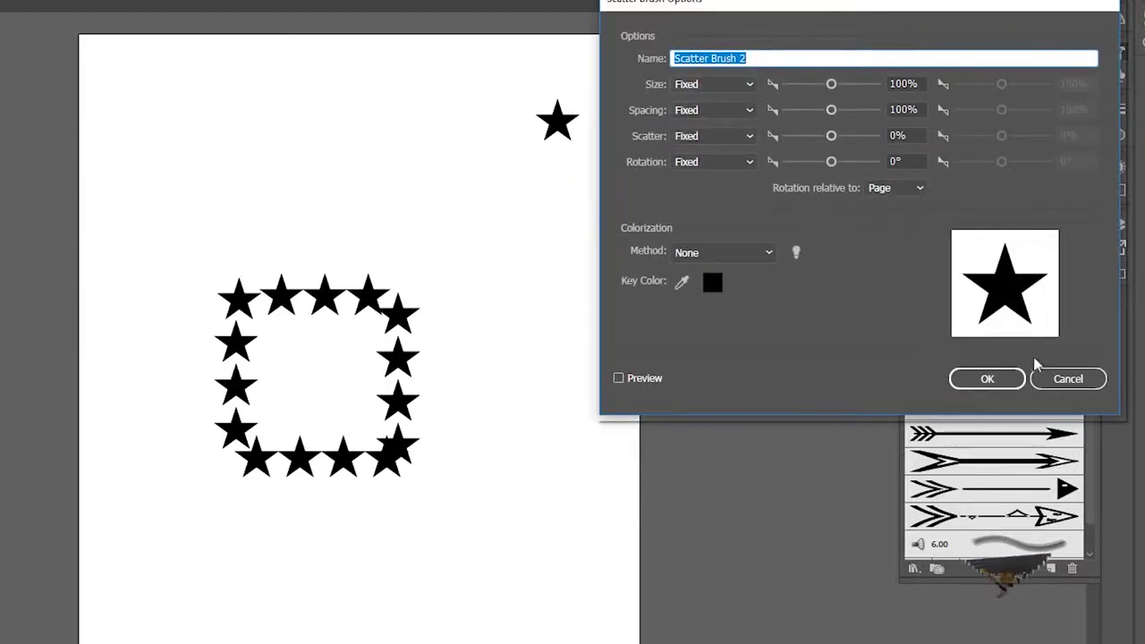
{"action": "left_click", "coordinate": [987, 378]}
{"action": "key", "text": "ctrl+a"}
{"action": "key", "text": "Delete"}
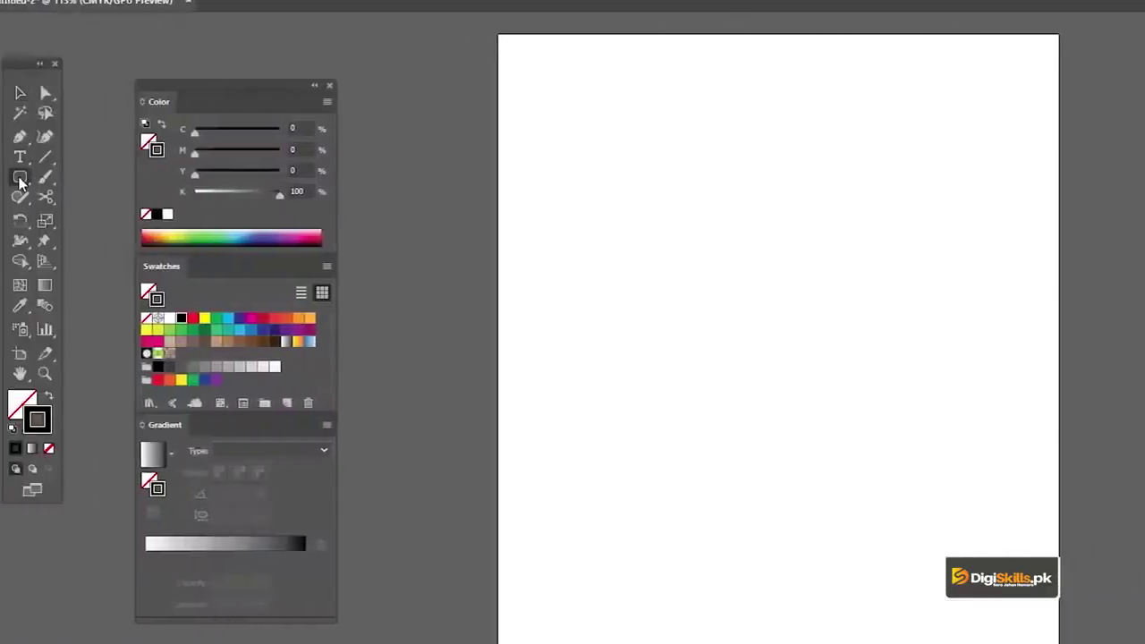
Draw a horizontal ellipse about 0.86 in wide in the page's upper part, with a black fill and no stroke.
{"action": "left_click", "coordinate": [34, 186]}
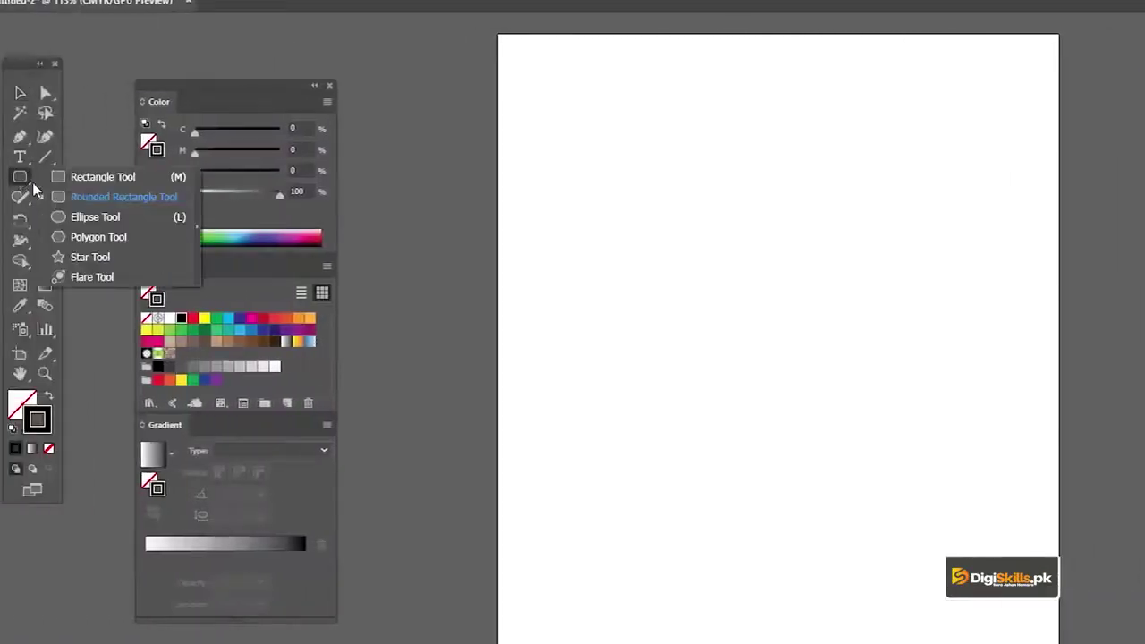
{"action": "left_click", "coordinate": [89, 217]}
{"action": "left_click_drag", "start_coordinate": [762, 211], "coordinate": [825, 238]}
{"action": "key", "text": "v"}
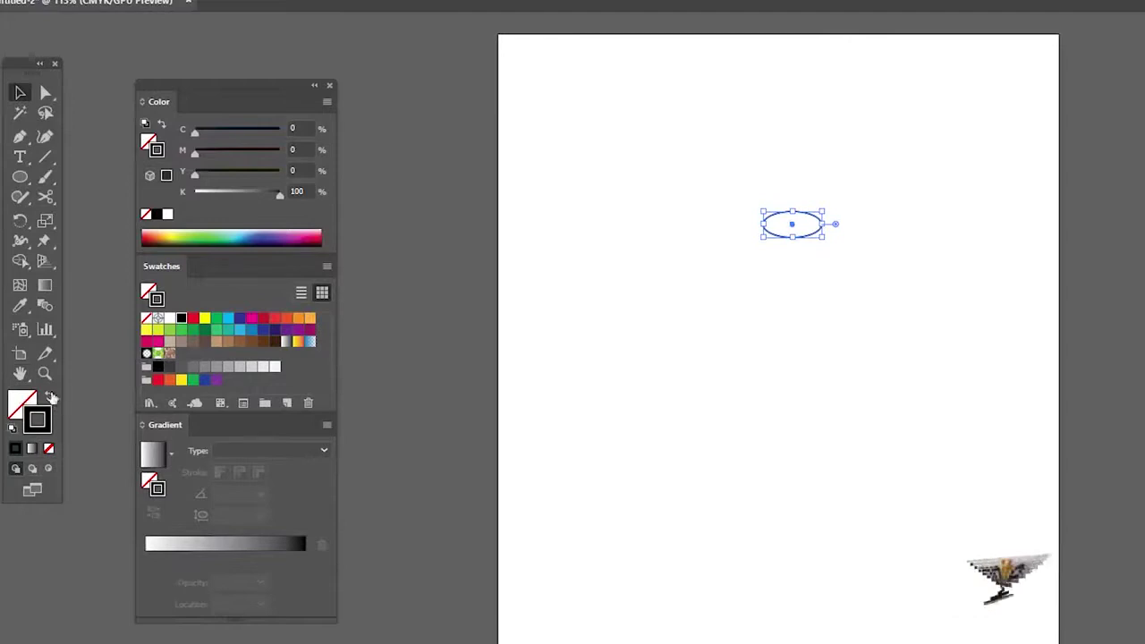
{"action": "left_click", "coordinate": [50, 395]}
{"action": "mouse_move", "coordinate": [824, 211]}
{"action": "left_mouse_down"}
{"action": "mouse_move", "coordinate": [846, 204]}
{"action": "mouse_move", "coordinate": [823, 211]}
{"action": "left_mouse_up"}
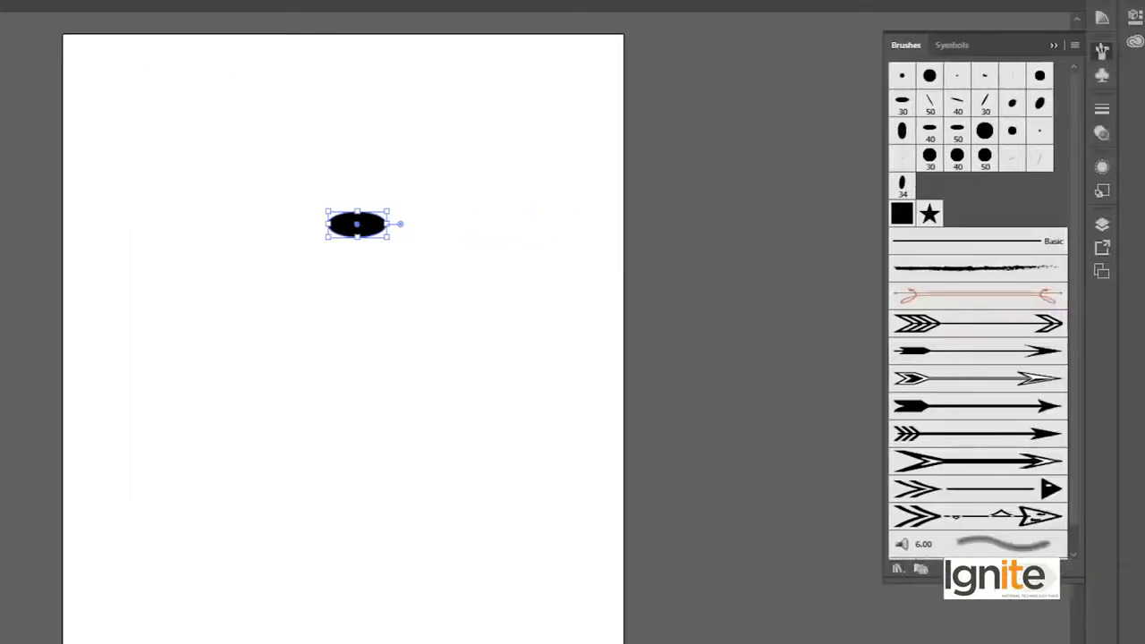
Start a new art brush from the ellipse and try the brush scale options, settling on Stretch to Fit Stroke Length.
{"action": "left_click", "coordinate": [756, 186]}
{"action": "left_click", "coordinate": [763, 262]}
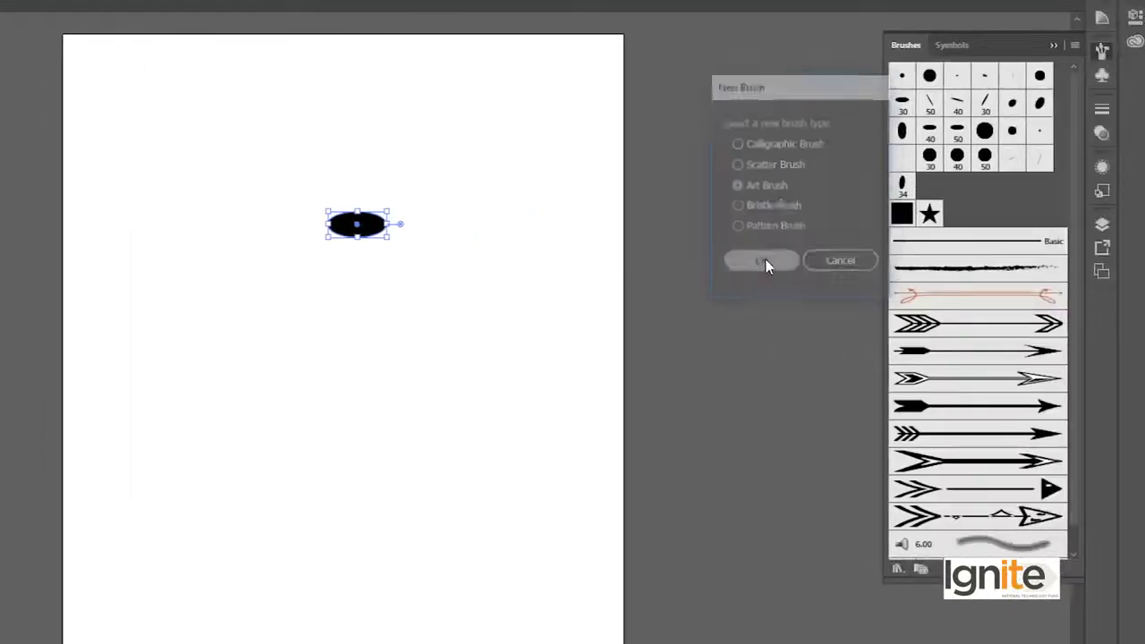
{"action": "mouse_move", "coordinate": [333, 130]}
{"action": "left_mouse_down"}
{"action": "mouse_move", "coordinate": [892, 56]}
{"action": "mouse_move", "coordinate": [813, 36]}
{"action": "left_mouse_up"}
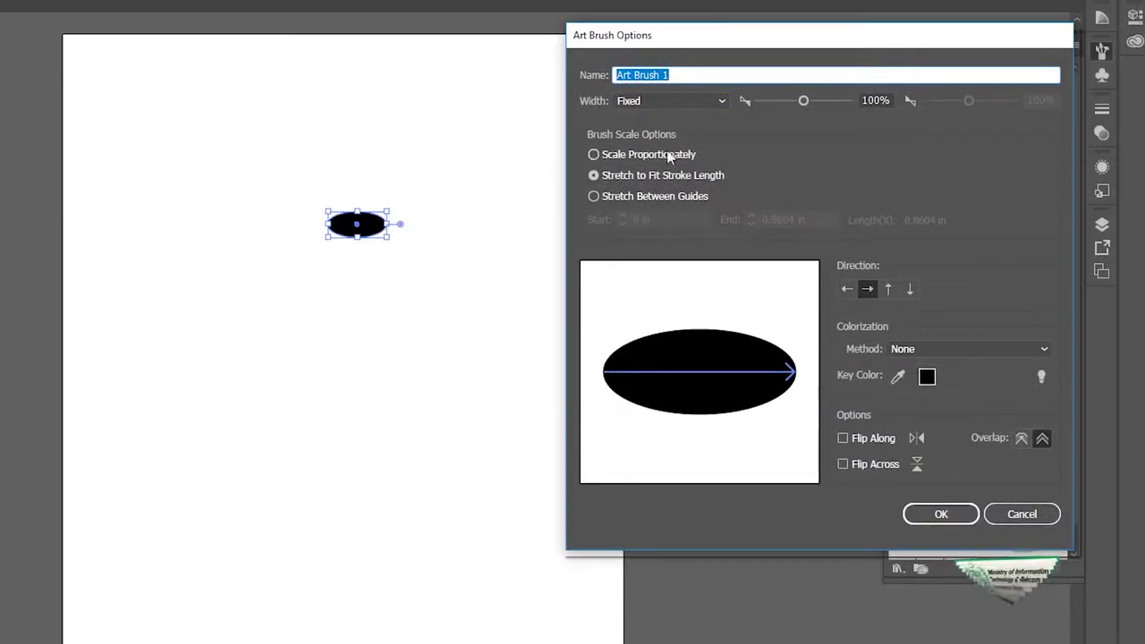
{"action": "key", "text": "Tab"}
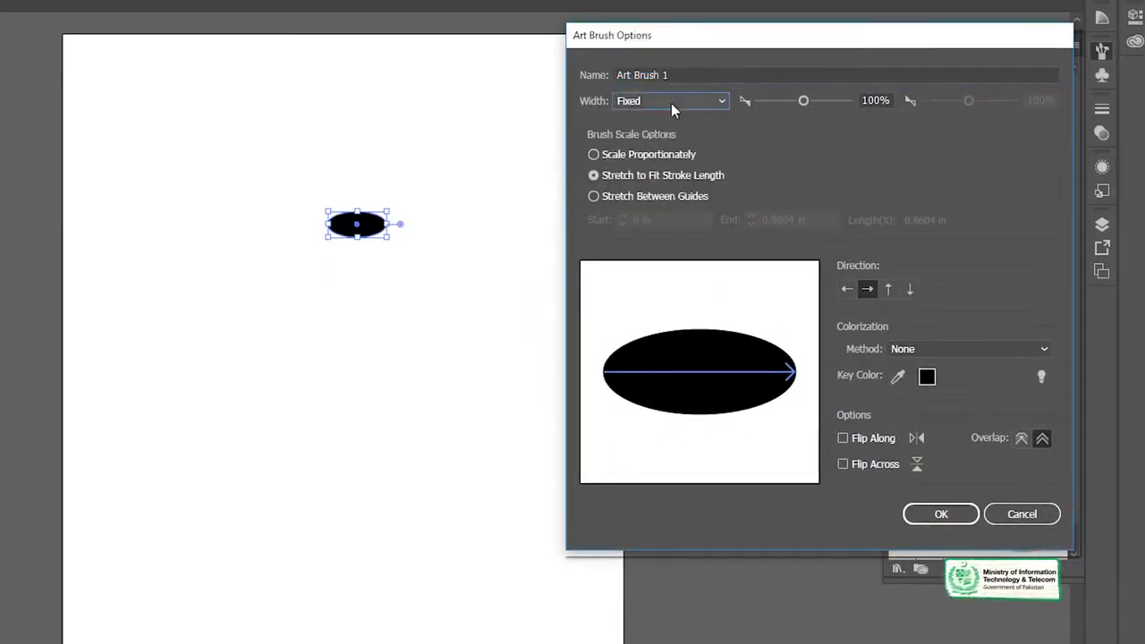
{"action": "left_click", "coordinate": [594, 155]}
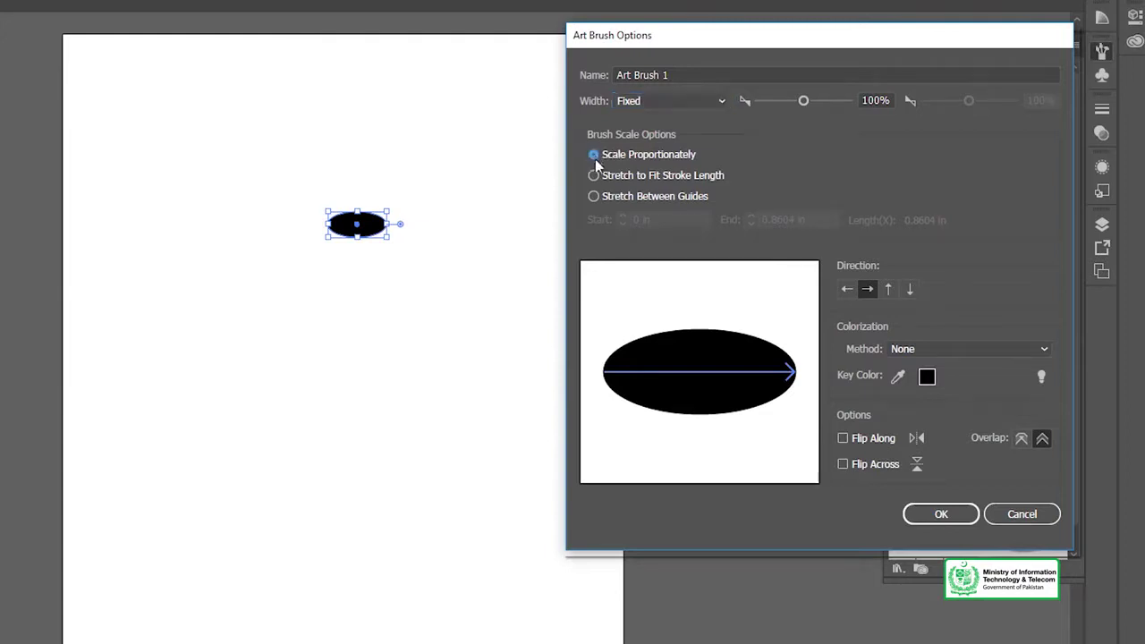
{"action": "left_click", "coordinate": [594, 175]}
{"action": "left_click", "coordinate": [593, 197]}
{"action": "left_click", "coordinate": [593, 173]}
{"action": "left_click", "coordinate": [593, 153]}
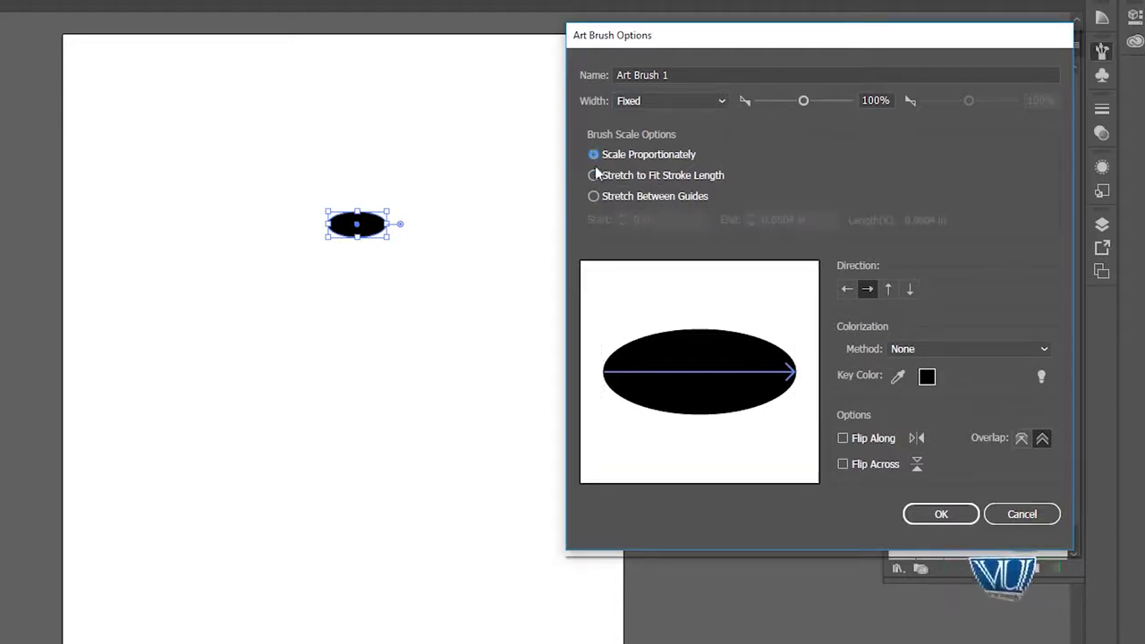
{"action": "left_click", "coordinate": [595, 175]}
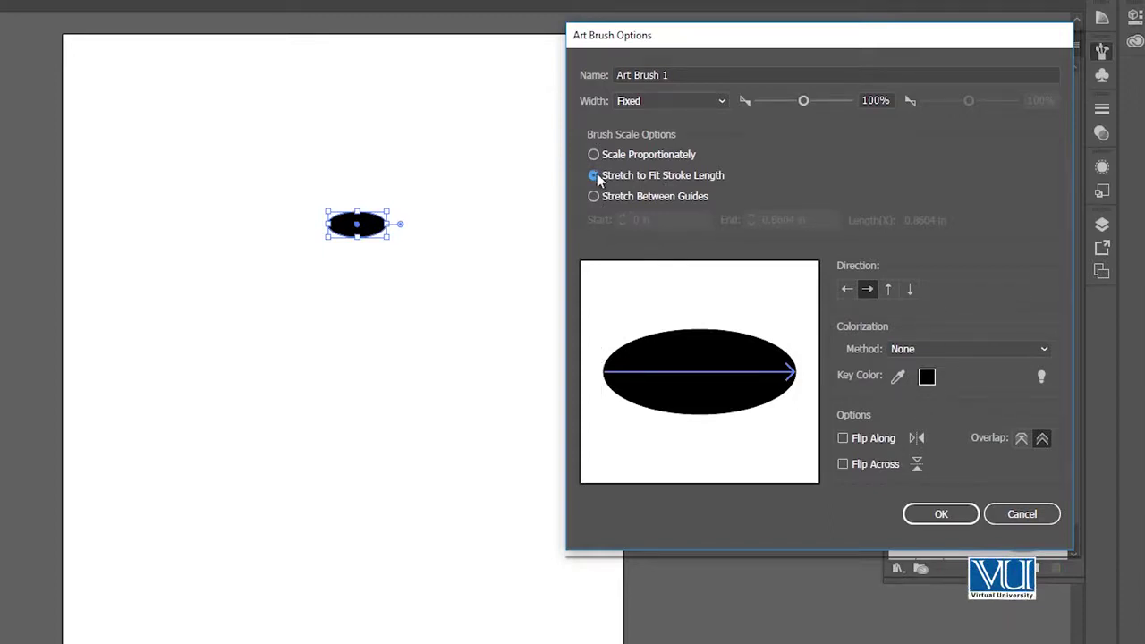
Set the art brush's colorization method to Tints and create the brush.
{"action": "left_click", "coordinate": [938, 347]}
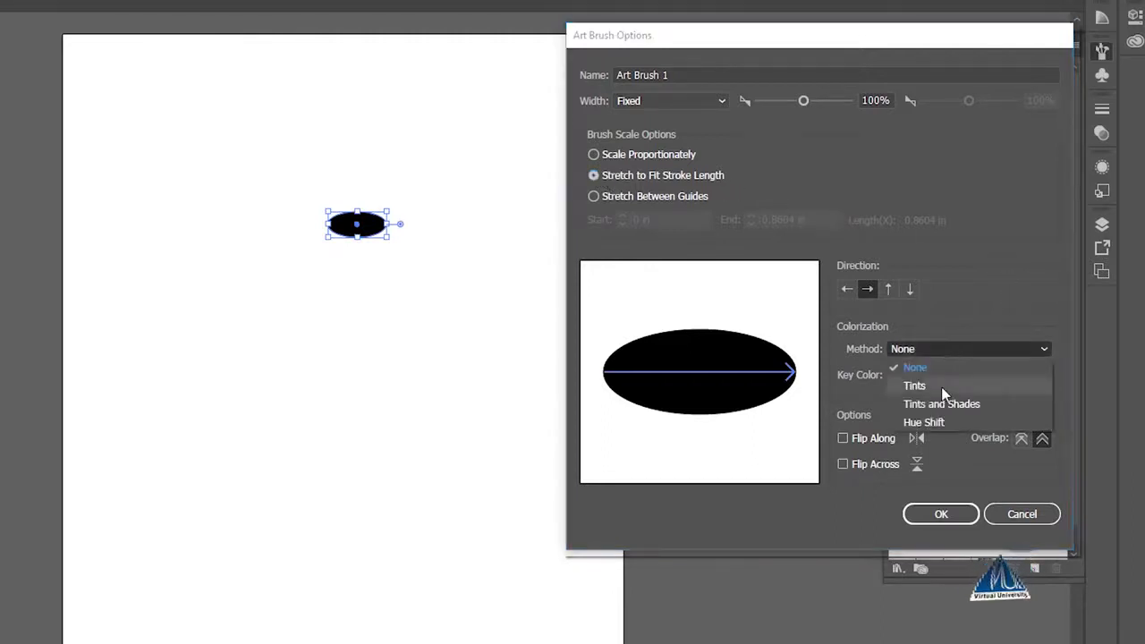
{"action": "left_click", "coordinate": [941, 386]}
{"action": "left_click", "coordinate": [929, 346]}
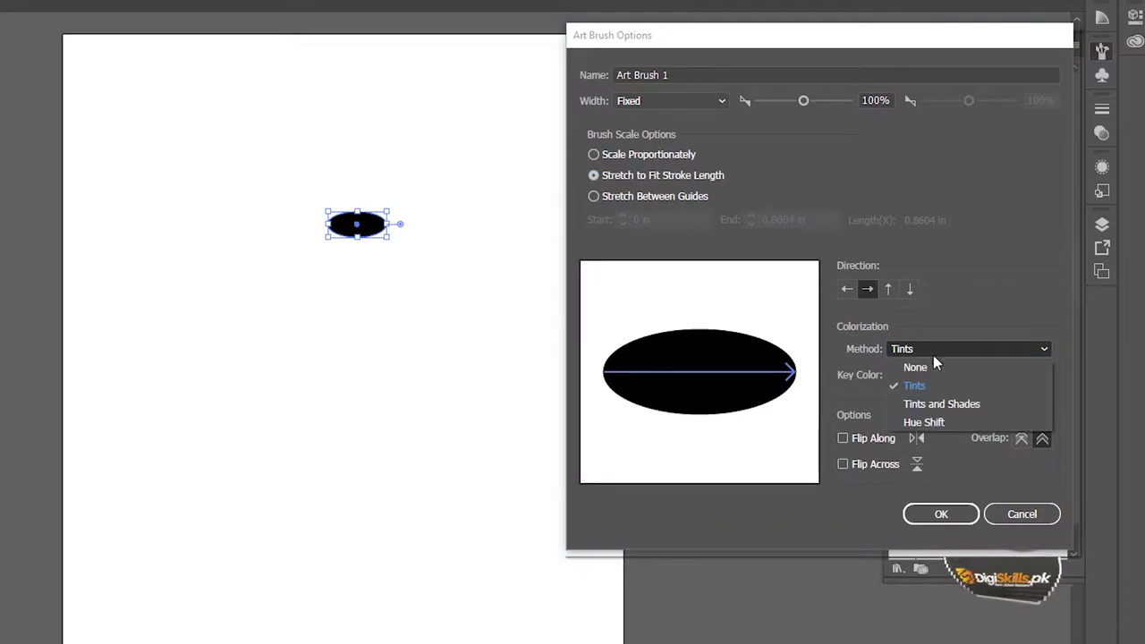
{"action": "left_click", "coordinate": [935, 387]}
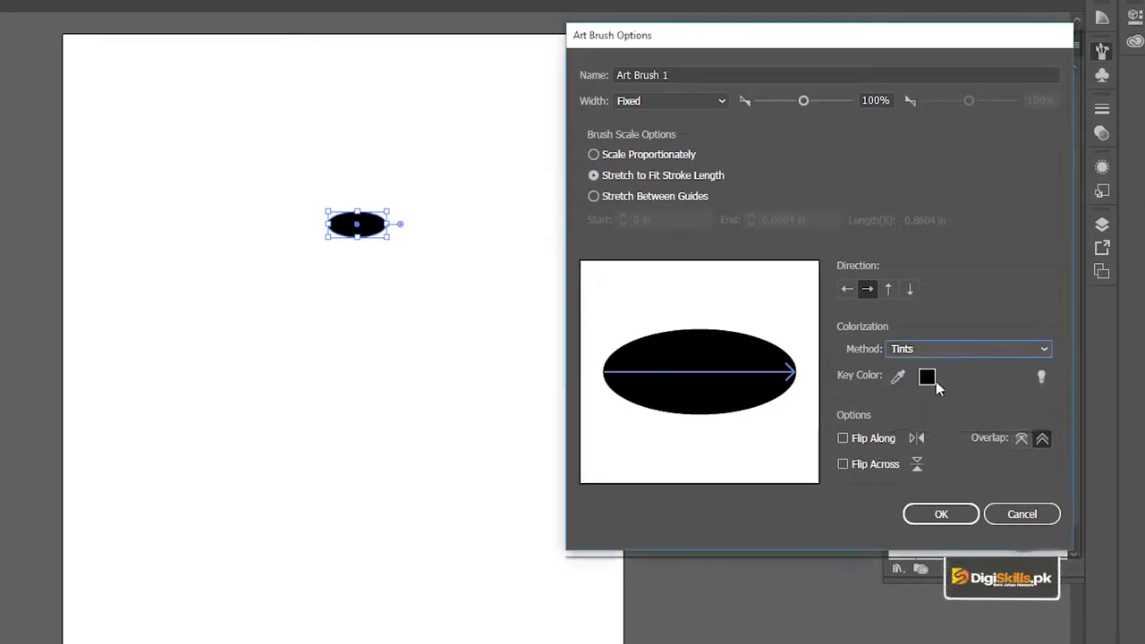
{"action": "left_click", "coordinate": [930, 347]}
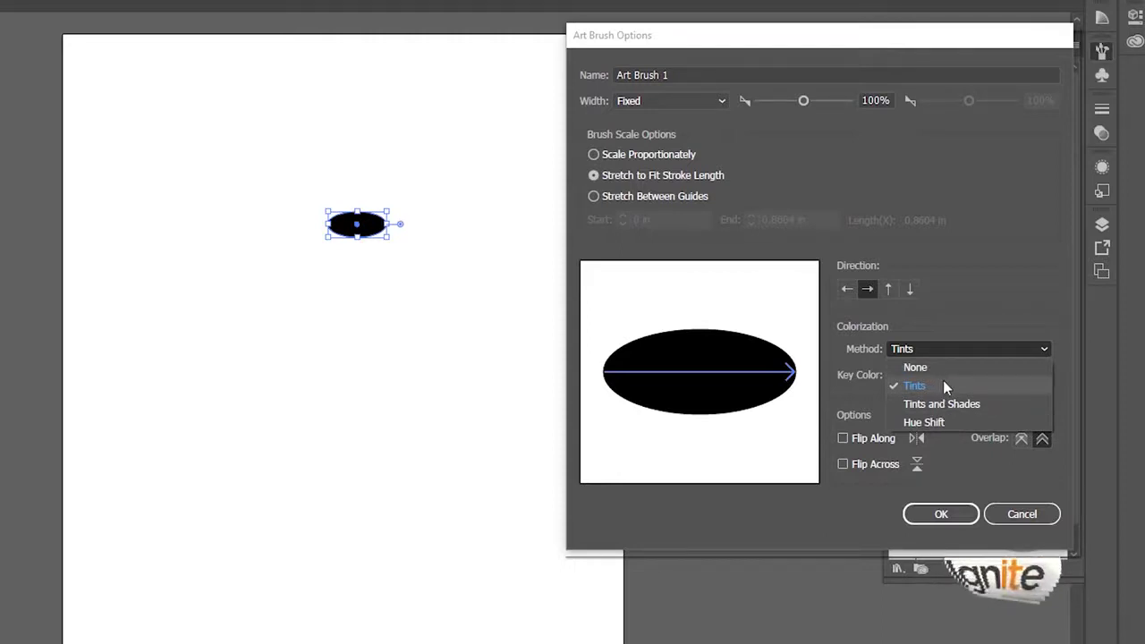
{"action": "left_click", "coordinate": [944, 385]}
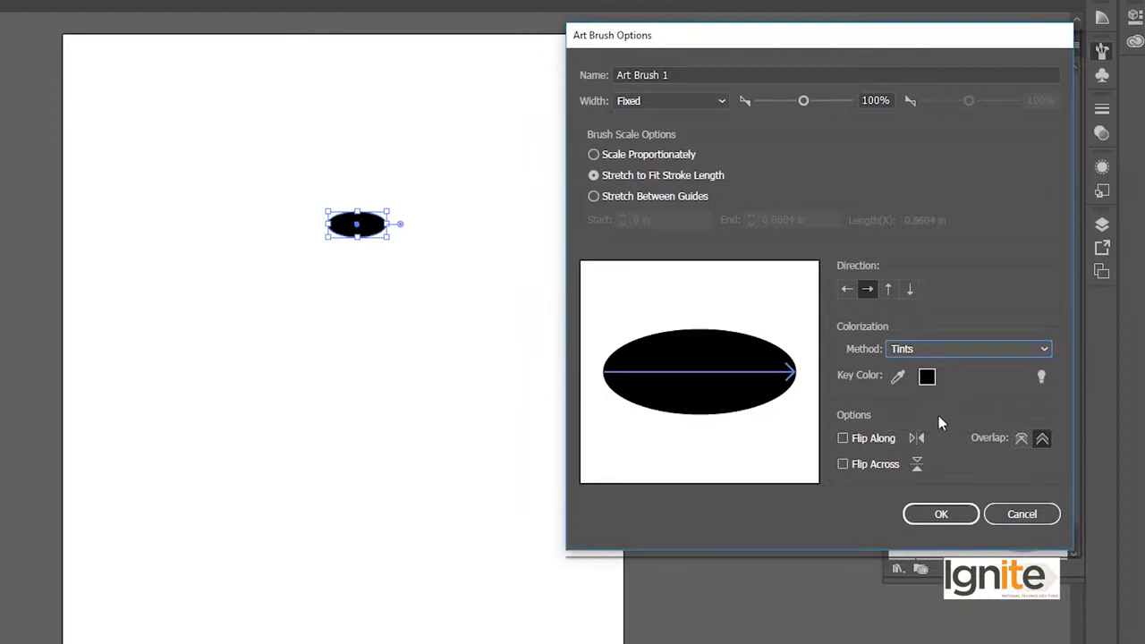
{"action": "left_click", "coordinate": [941, 517]}
{"action": "left_click", "coordinate": [941, 514]}
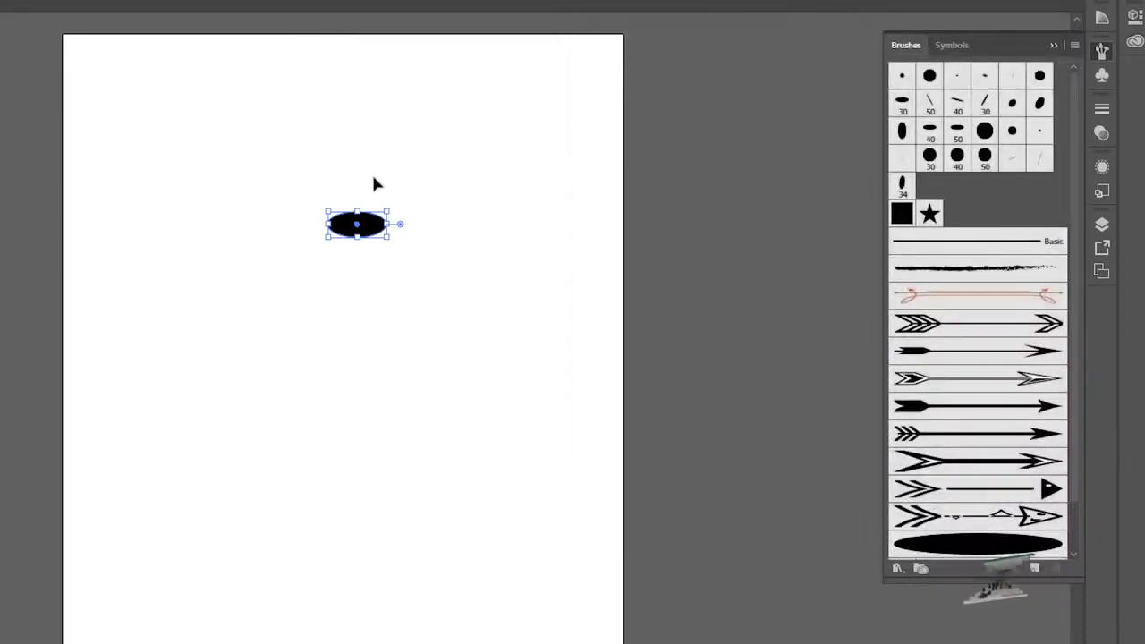
Paint trial strokes with the ellipse art brush, keeping an S-shaped one below the ellipse, and review the brush's options without changing them.
{"action": "left_click", "coordinate": [674, 422]}
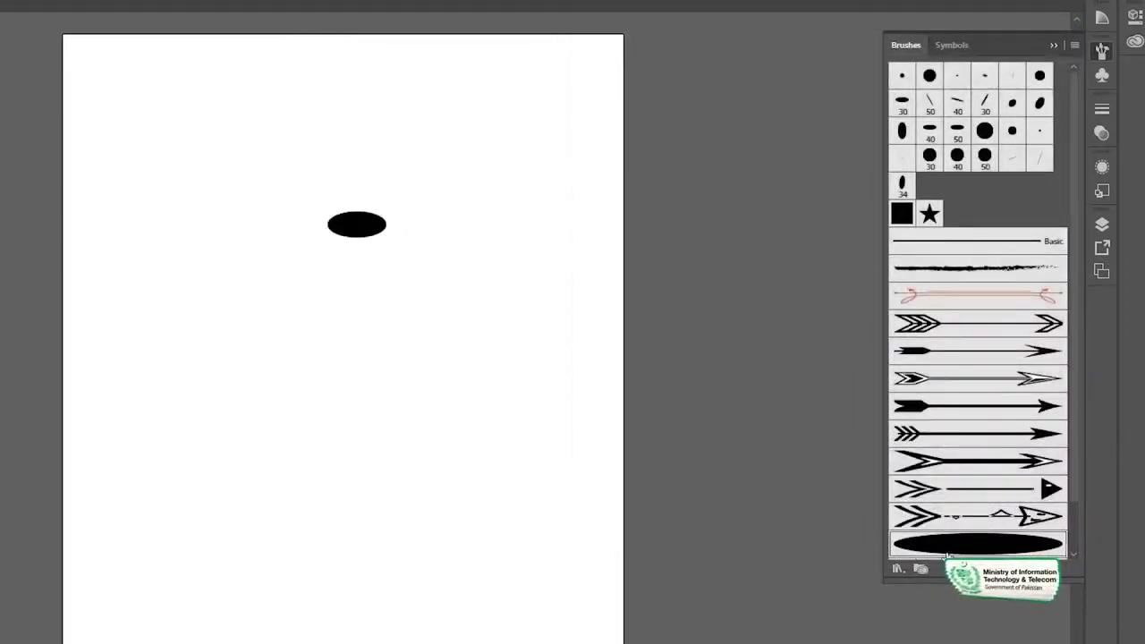
{"action": "key", "text": "b"}
{"action": "left_click_drag", "start_coordinate": [260, 532], "coordinate": [501, 346]}
{"action": "key", "text": "ctrl+z"}
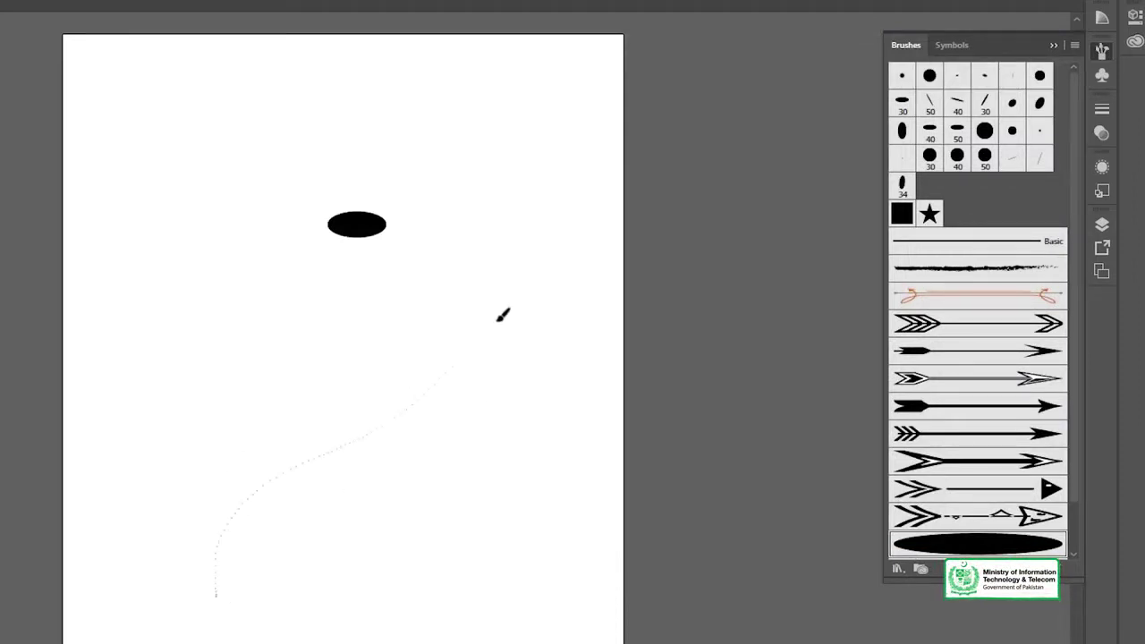
{"action": "left_click_drag", "start_coordinate": [501, 318], "coordinate": [509, 161]}
{"action": "key", "text": "ctrl+z"}
{"action": "mouse_move", "coordinate": [340, 571]}
{"action": "left_mouse_down"}
{"action": "mouse_move", "coordinate": [492, 218]}
{"action": "mouse_move", "coordinate": [423, 170]}
{"action": "mouse_move", "coordinate": [256, 192]}
{"action": "mouse_move", "coordinate": [134, 472]}
{"action": "left_mouse_up"}
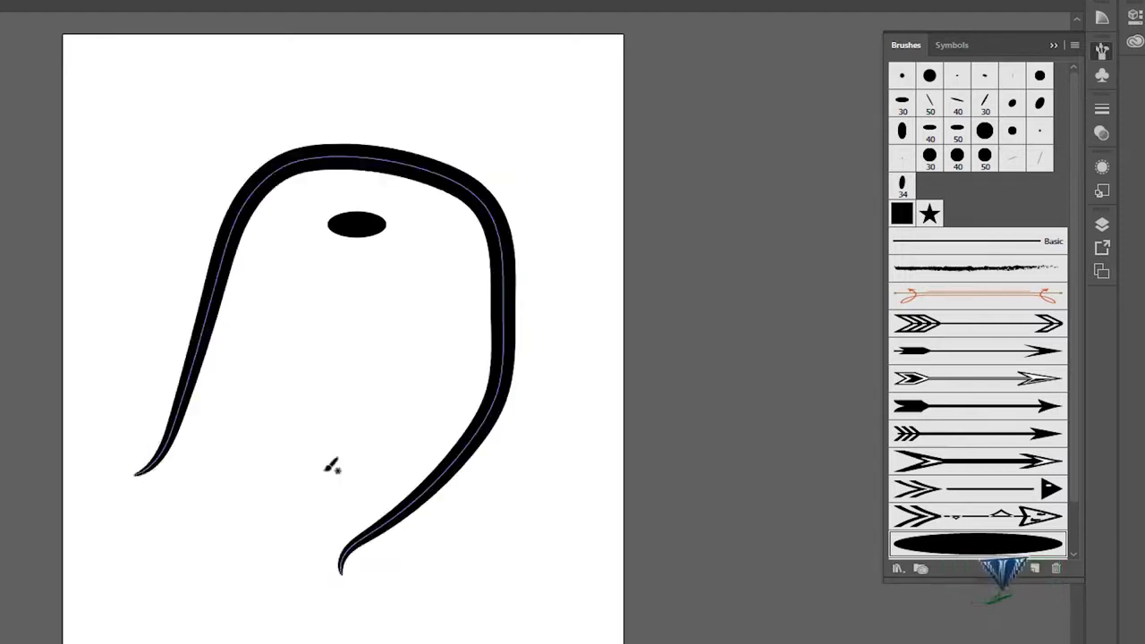
{"action": "key", "text": "ctrl+z"}
{"action": "mouse_move", "coordinate": [333, 521]}
{"action": "left_mouse_down"}
{"action": "mouse_move", "coordinate": [489, 447]}
{"action": "mouse_move", "coordinate": [524, 384]}
{"action": "left_mouse_up"}
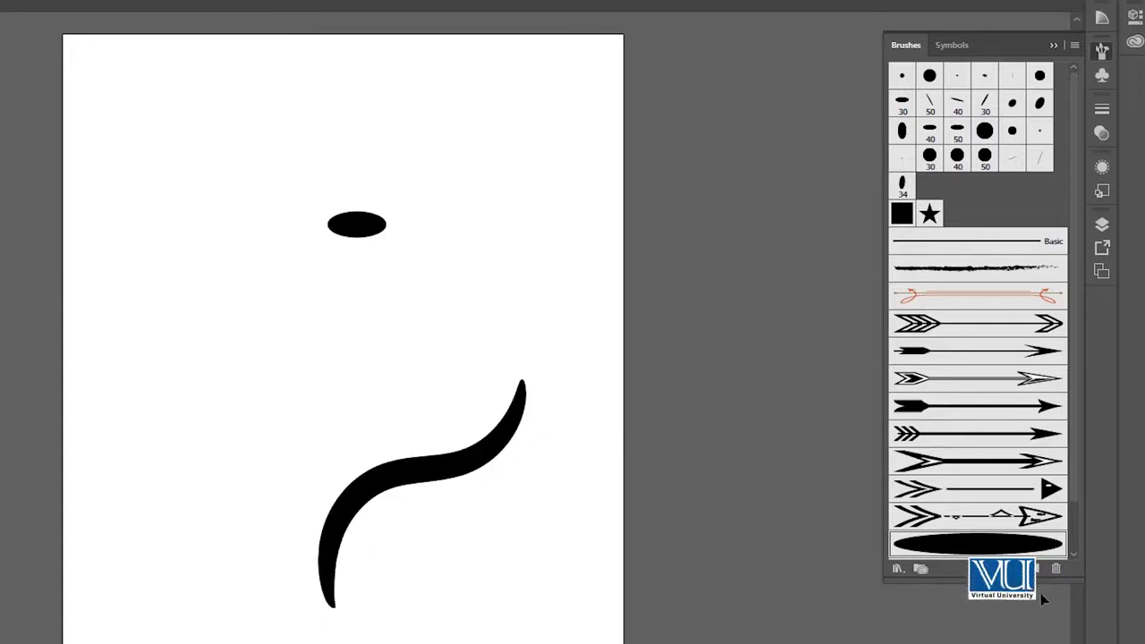
{"action": "double_click", "coordinate": [1011, 549]}
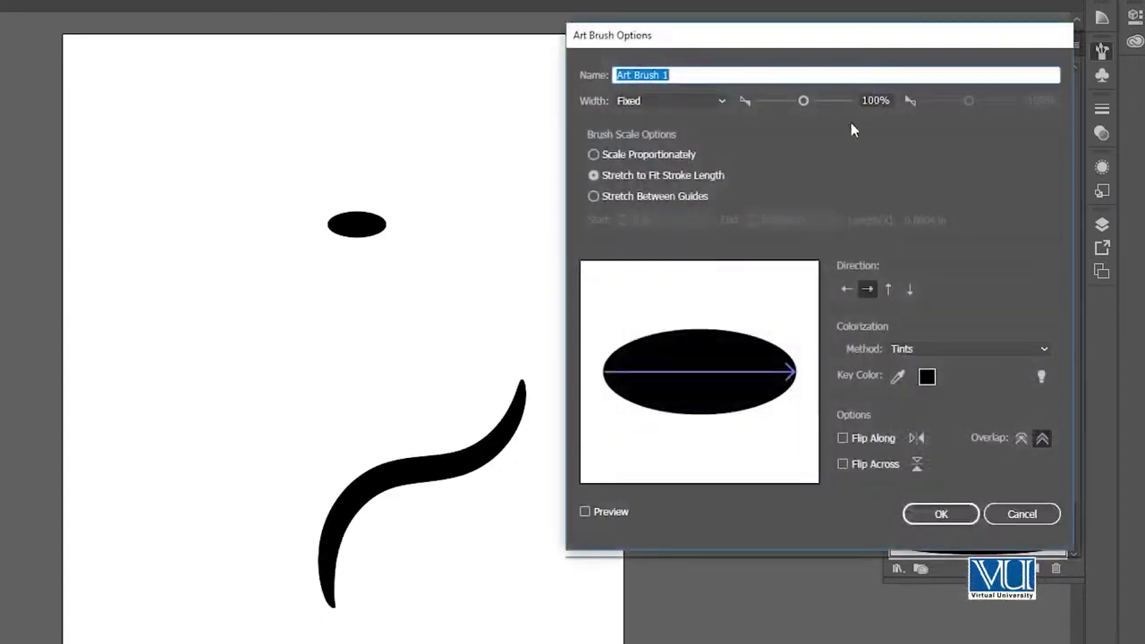
{"action": "left_click", "coordinate": [971, 517]}
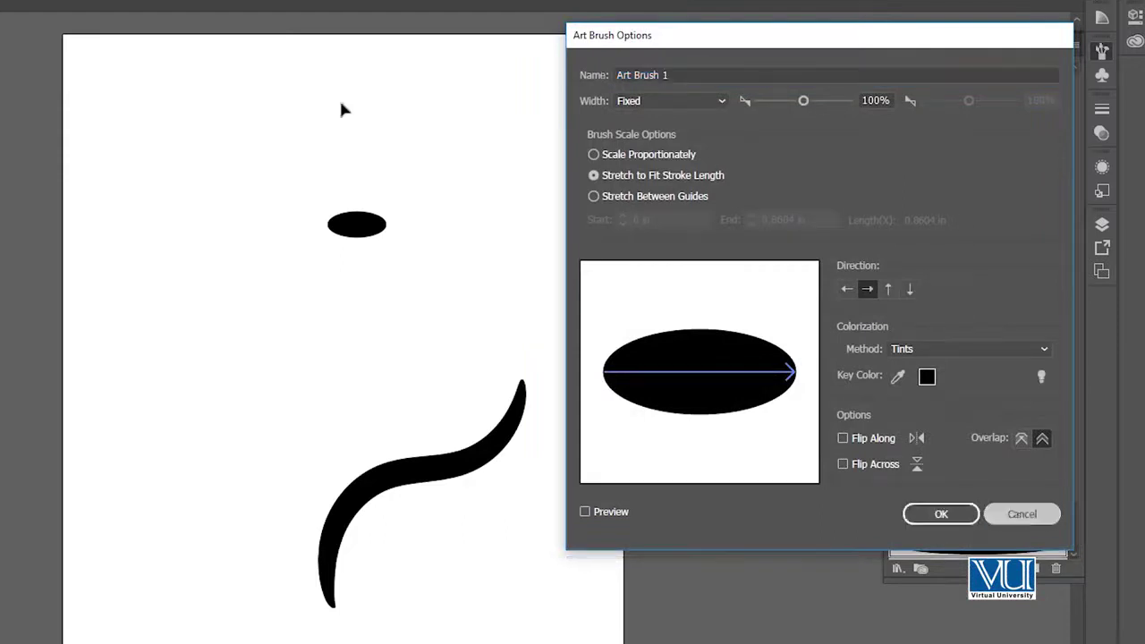
Delete all artwork from the page and check which new brush types are available with nothing selected.
{"action": "key", "text": "ctrl+a"}
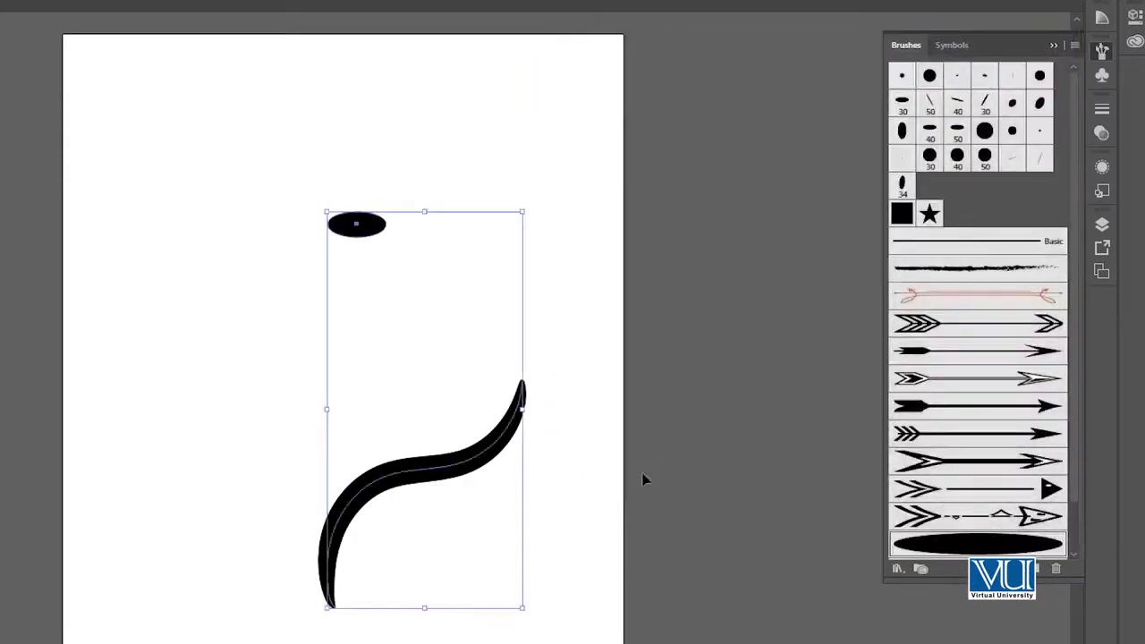
{"action": "key", "text": "Delete"}
{"action": "left_click", "coordinate": [1036, 570]}
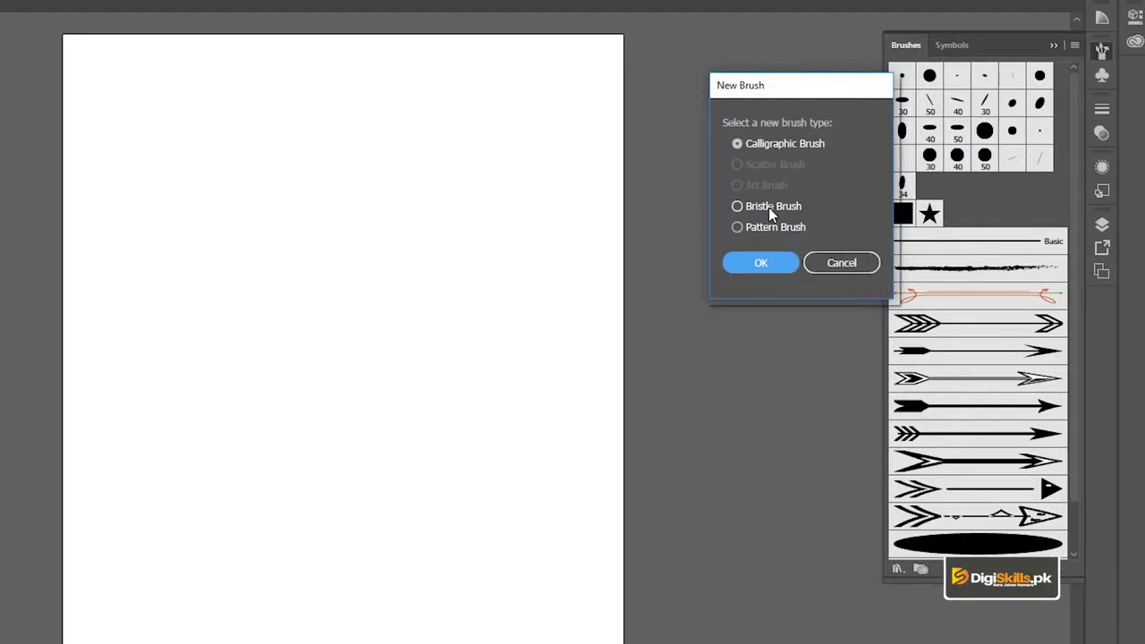
{"action": "left_click", "coordinate": [841, 262]}
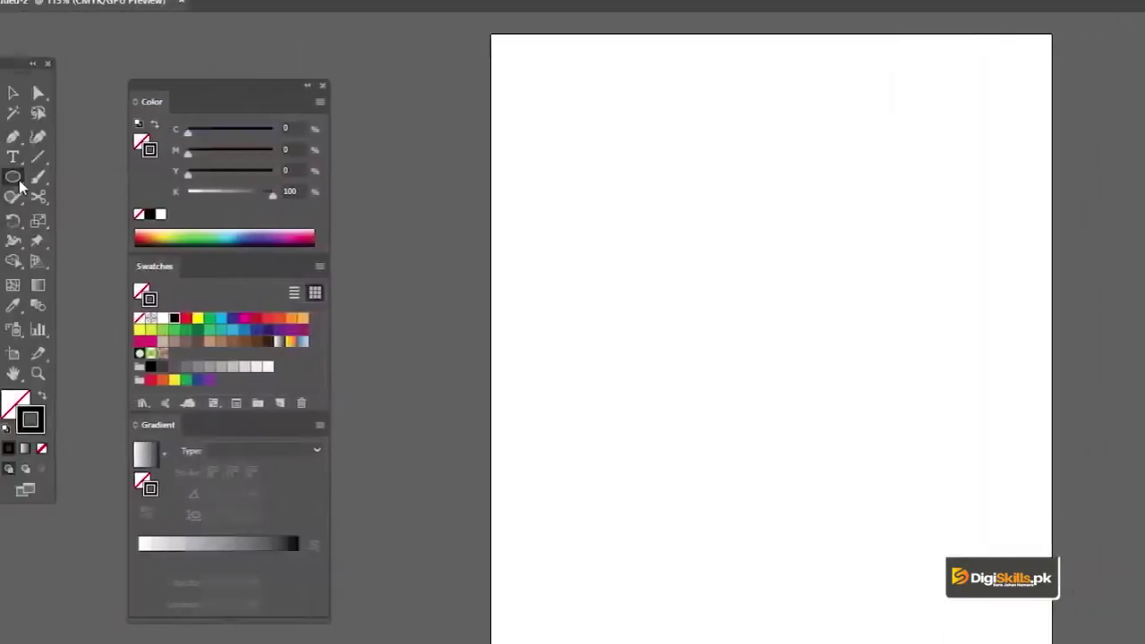
Draw a small upright rectangle in the page's upper part, give it a black fill with no stroke, and enlarge it slightly.
{"action": "left_click", "coordinate": [30, 176]}
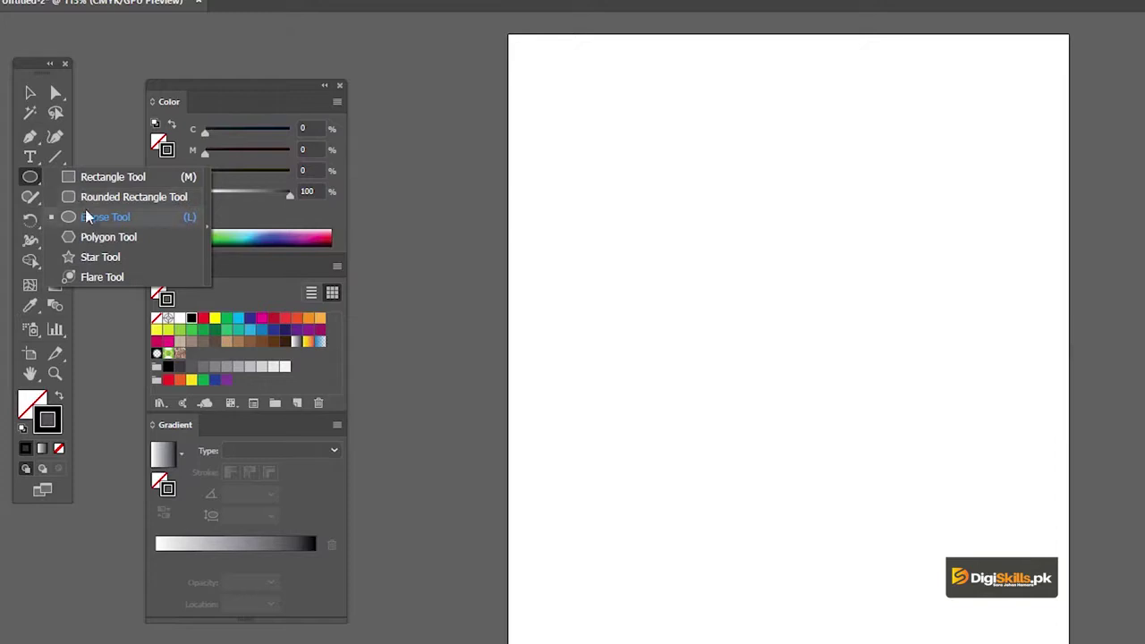
{"action": "left_click", "coordinate": [95, 179]}
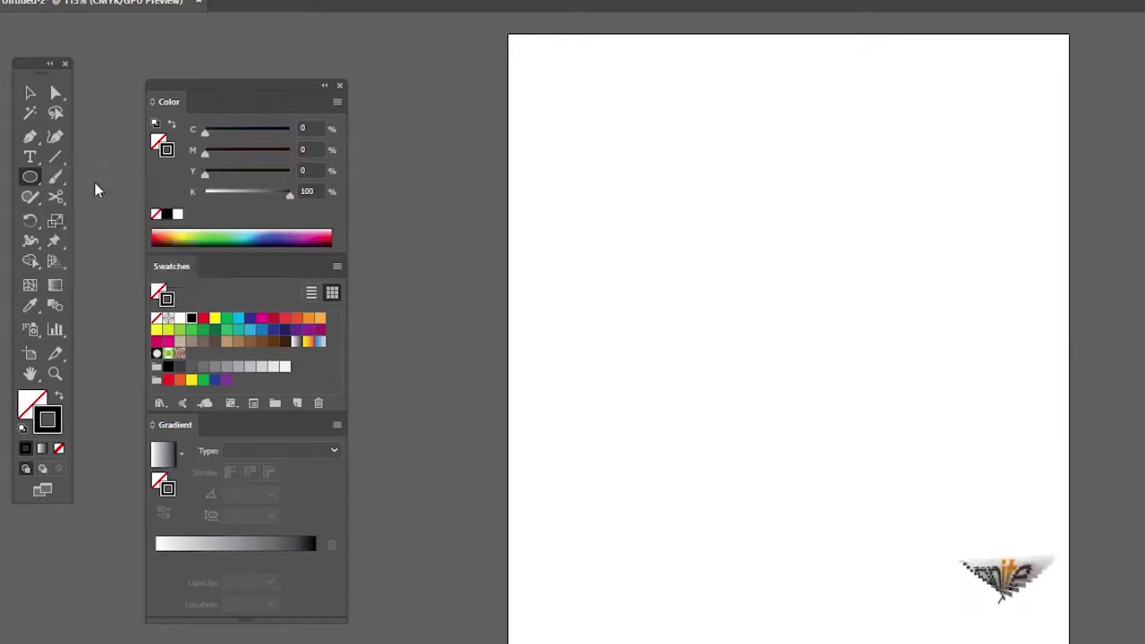
{"action": "mouse_move", "coordinate": [859, 273]}
{"action": "left_mouse_down"}
{"action": "mouse_move", "coordinate": [872, 327]}
{"action": "mouse_move", "coordinate": [898, 344]}
{"action": "left_mouse_up"}
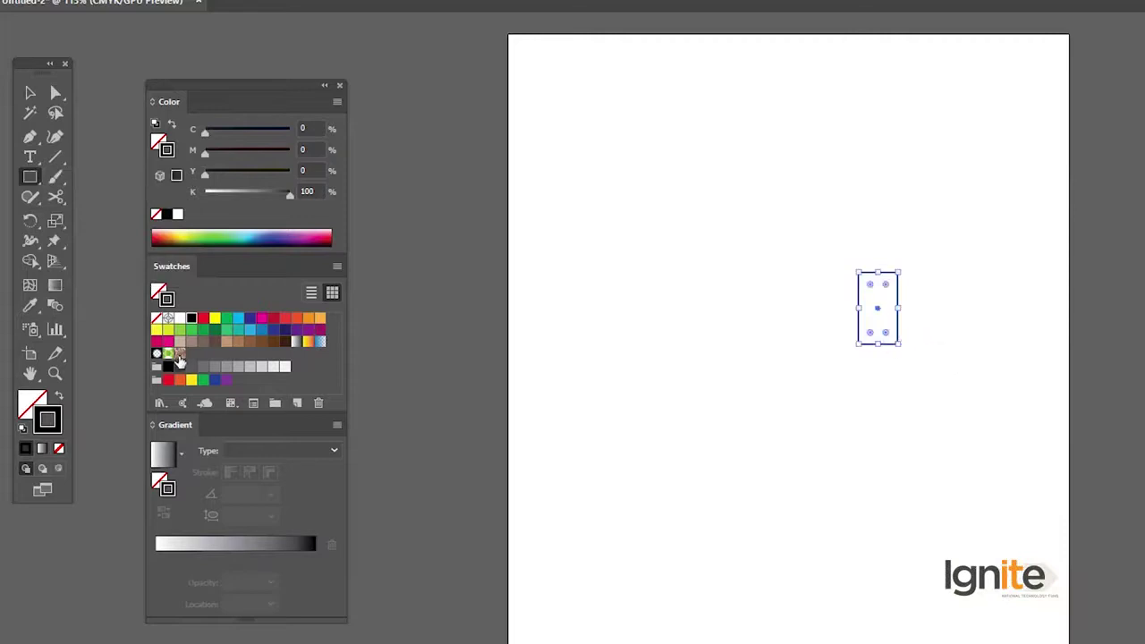
{"action": "key", "text": "v"}
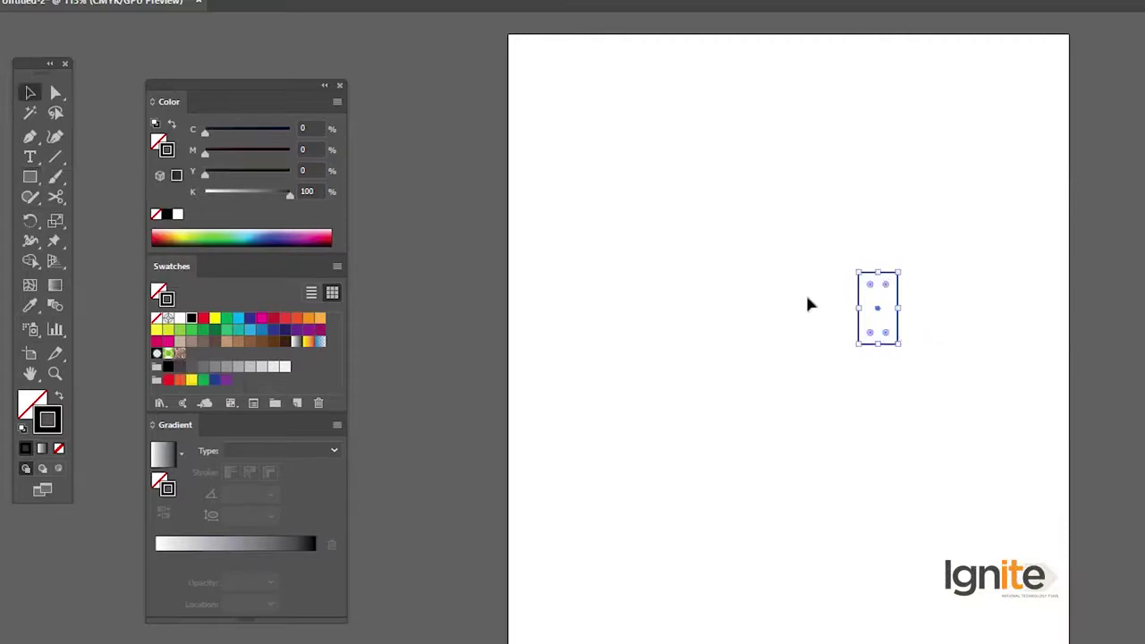
{"action": "left_click", "coordinate": [59, 396]}
{"action": "left_click_drag", "start_coordinate": [899, 272], "coordinate": [904, 263]}
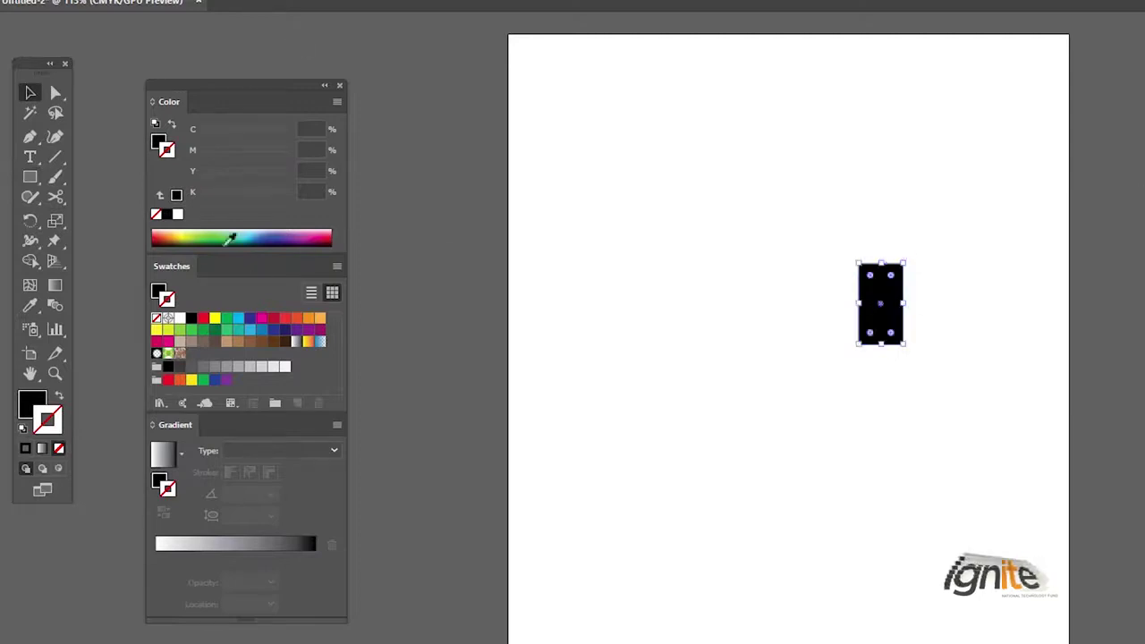
Fill the rectangle with pure red (M 100, Y 100) and leave it without a stroke.
{"action": "left_click", "coordinate": [203, 317]}
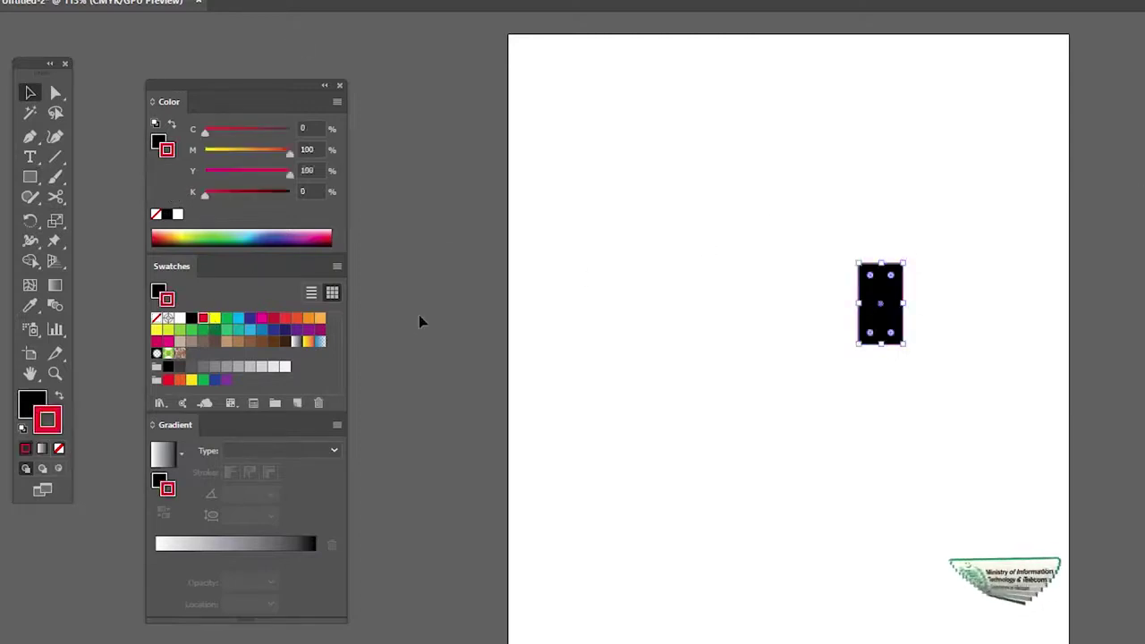
{"action": "left_click", "coordinate": [156, 317]}
{"action": "key", "text": "x"}
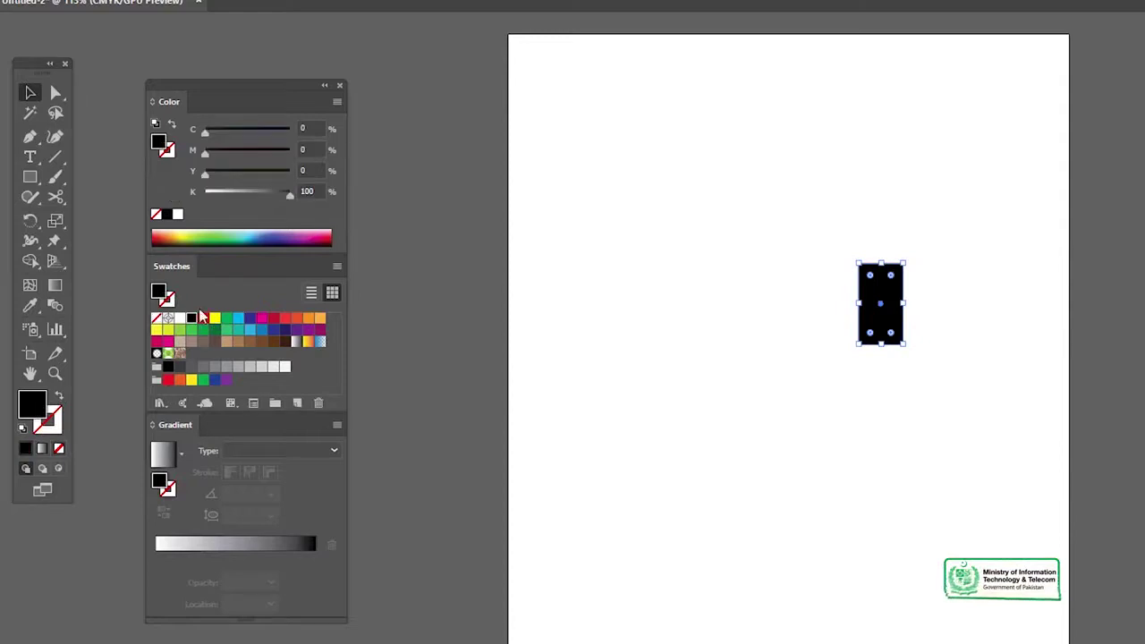
{"action": "left_click", "coordinate": [203, 318]}
Place a smaller copy of the rectangle centred in front of the red one and fill it teal (C 80, M 10, Y 45, K 0).
{"action": "mouse_move", "coordinate": [891, 298]}
{"action": "left_mouse_down"}
{"action": "mouse_move", "coordinate": [931, 299]}
{"action": "mouse_move", "coordinate": [946, 259]}
{"action": "mouse_move", "coordinate": [937, 277]}
{"action": "mouse_move", "coordinate": [889, 295]}
{"action": "left_mouse_up"}
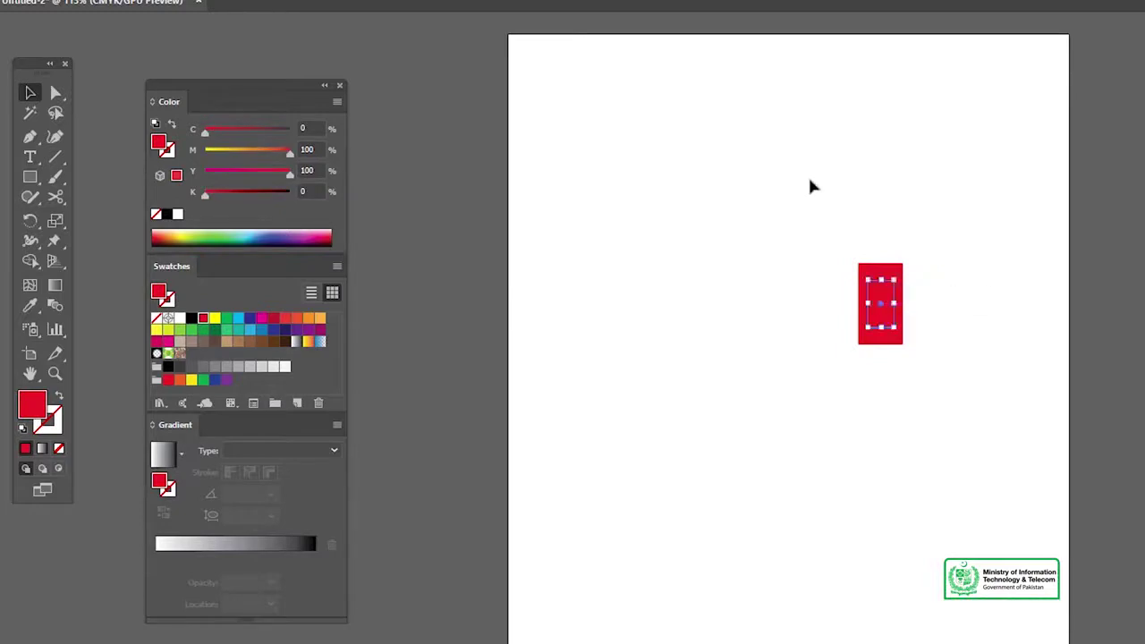
{"action": "right_click", "coordinate": [881, 294]}
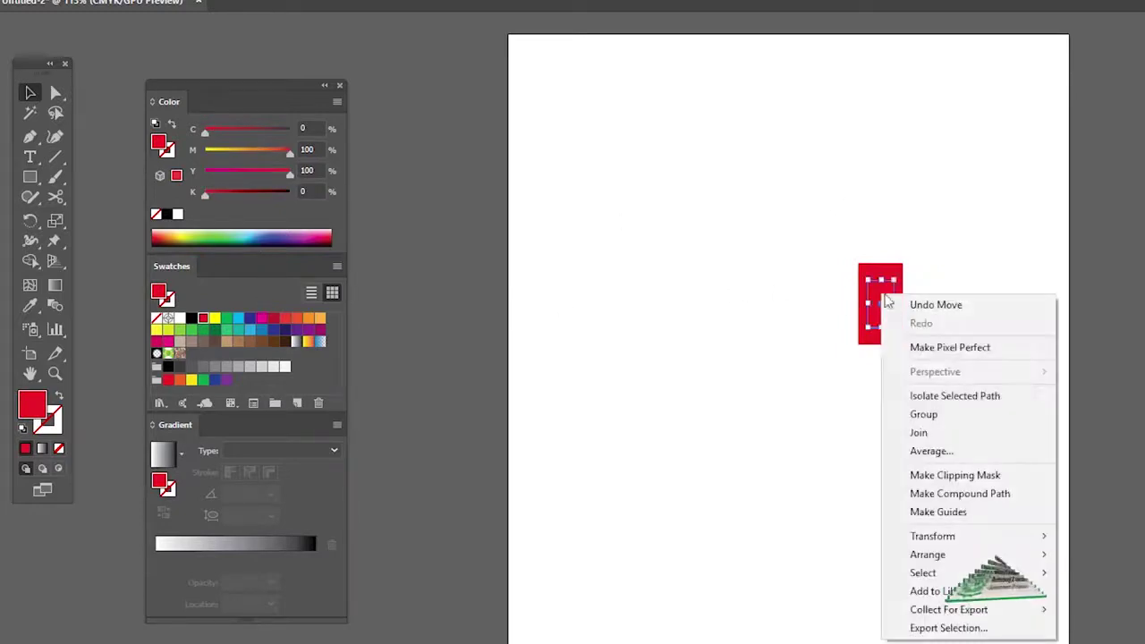
{"action": "mouse_move", "coordinate": [1049, 555]}
{"action": "left_click", "coordinate": [1101, 555]}
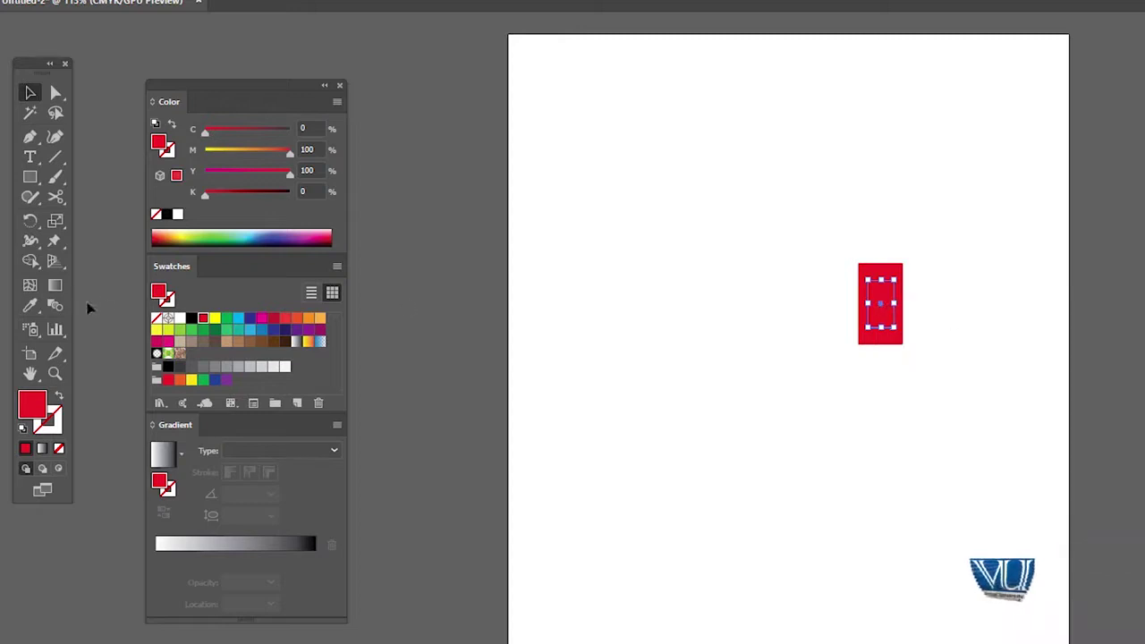
{"action": "left_click", "coordinate": [239, 329]}
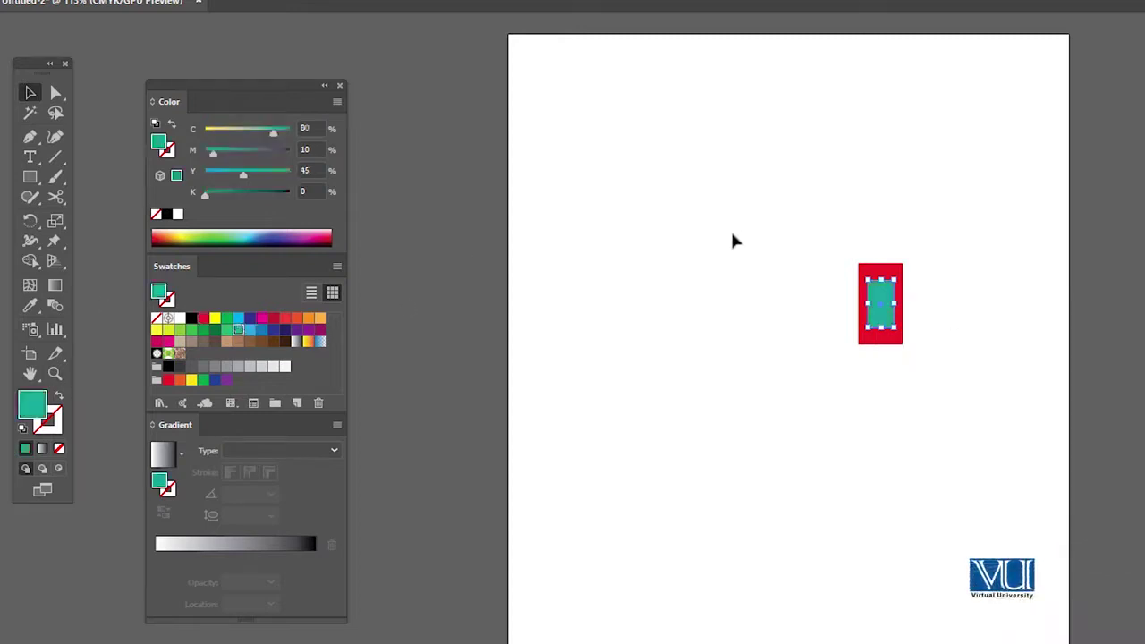
Select both nested rectangles and scale them down together to about 0.46 by 0.85 in.
{"action": "left_click_drag", "start_coordinate": [975, 361], "coordinate": [976, 361]}
{"action": "mouse_move", "coordinate": [905, 260]}
{"action": "left_mouse_down"}
{"action": "mouse_move", "coordinate": [893, 283]}
{"action": "mouse_move", "coordinate": [902, 278]}
{"action": "left_mouse_up"}
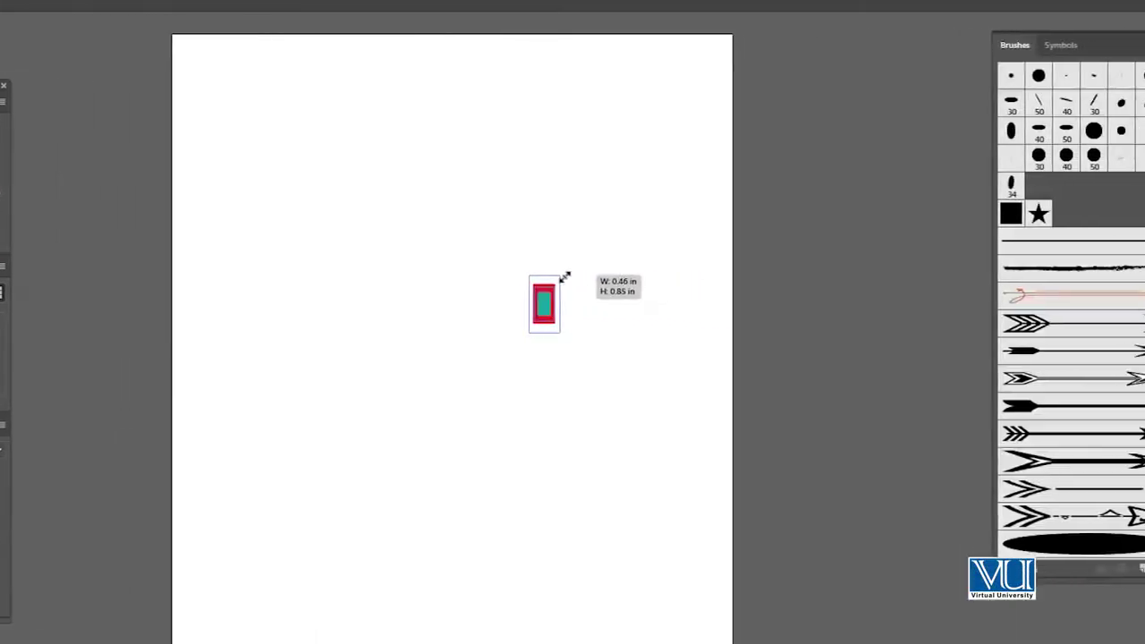
{"action": "left_click_drag", "start_coordinate": [565, 277], "coordinate": [565, 277]}
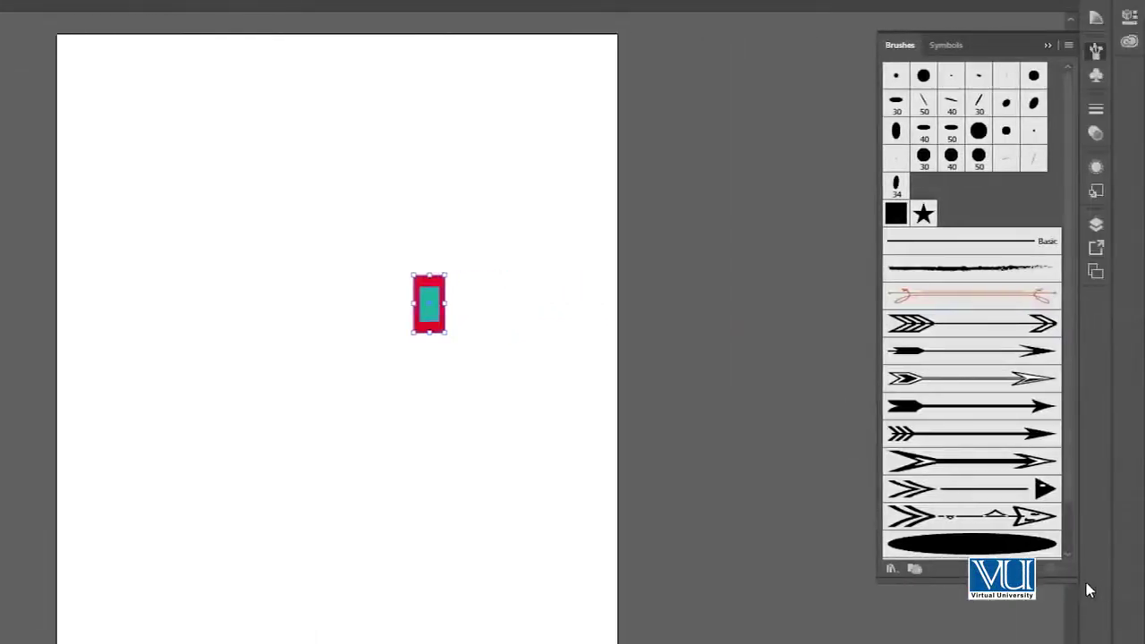
Create a pattern brush from the nested red and teal rectangles, with the colorization method set to Tints.
{"action": "mouse_move", "coordinate": [435, 310]}
{"action": "left_mouse_down"}
{"action": "mouse_move", "coordinate": [895, 430]}
{"action": "mouse_move", "coordinate": [946, 495]}
{"action": "left_mouse_up"}
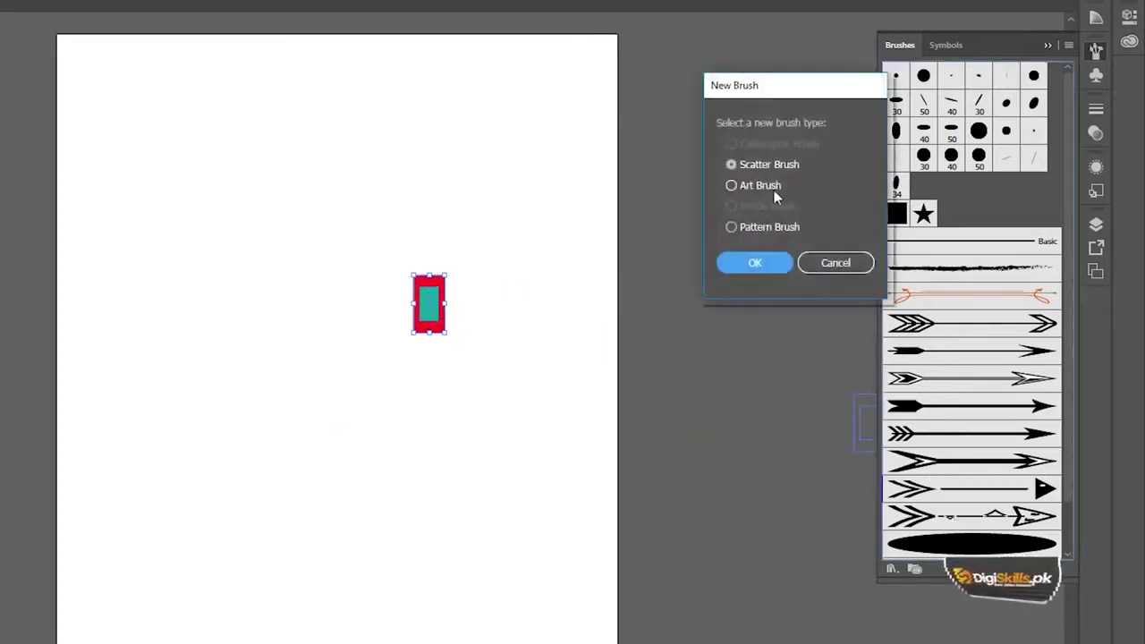
{"action": "left_click", "coordinate": [756, 263]}
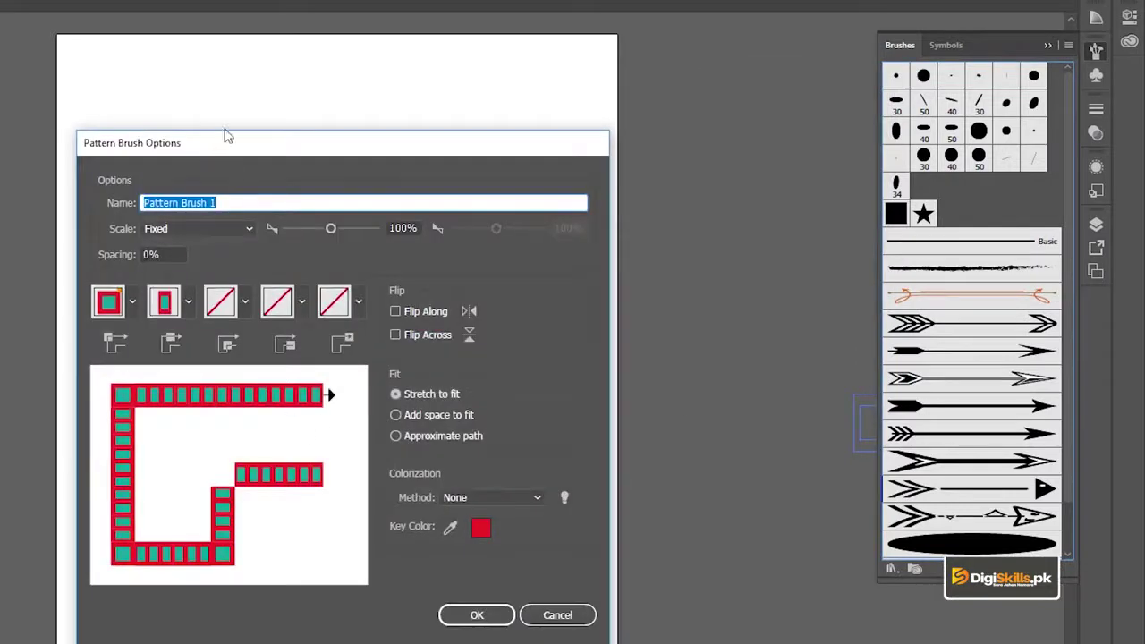
{"action": "left_click_drag", "start_coordinate": [300, 136], "coordinate": [703, 6]}
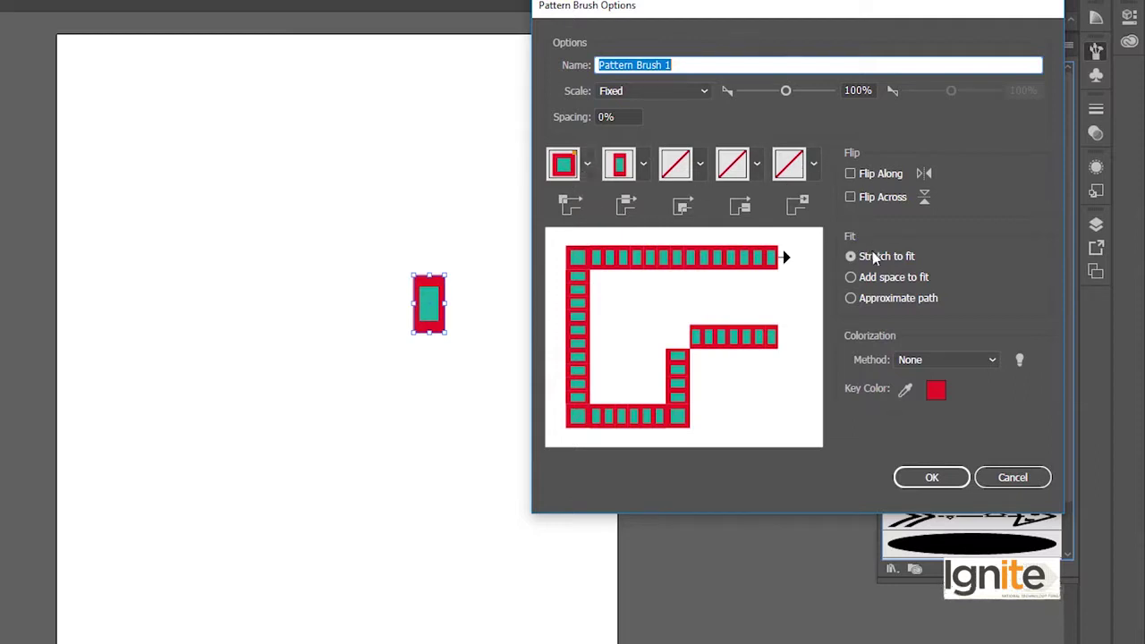
{"action": "left_click", "coordinate": [924, 359]}
{"action": "left_click", "coordinate": [926, 362]}
{"action": "left_click", "coordinate": [928, 365]}
{"action": "left_click", "coordinate": [933, 384]}
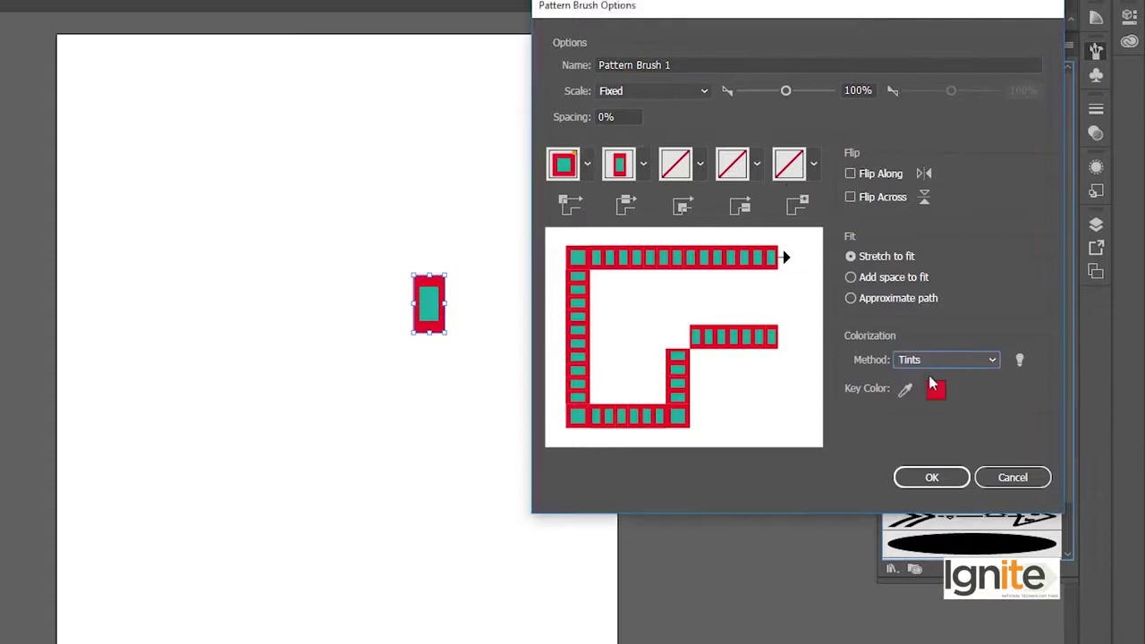
{"action": "left_click", "coordinate": [957, 479]}
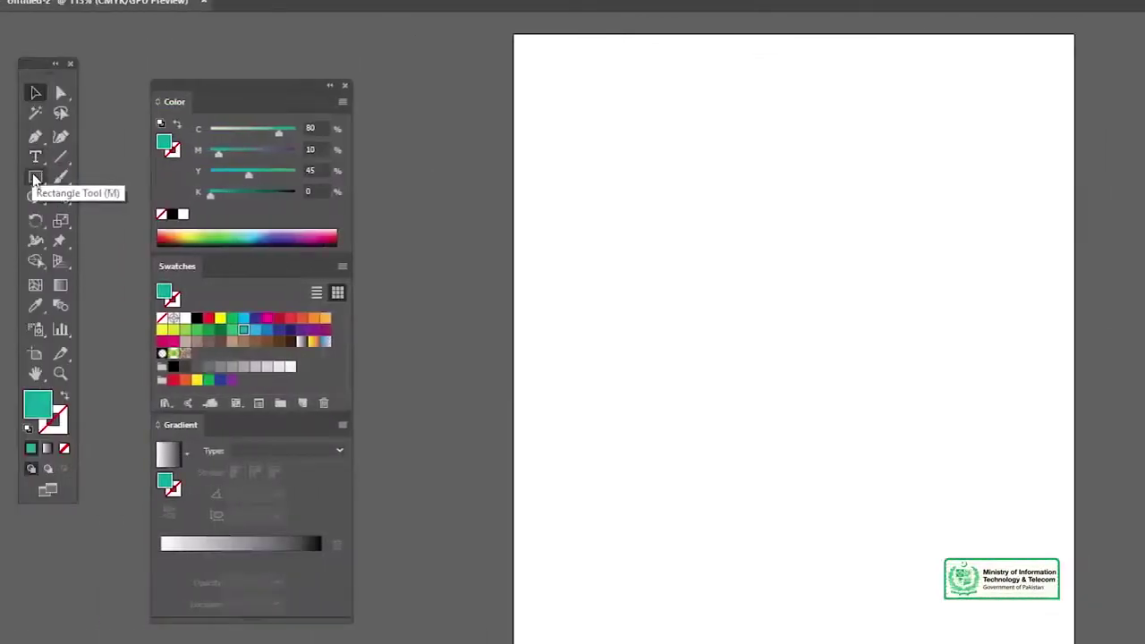
Draw a circle about 3.44 in across with a teal stroke and no fill, and apply the nested-rectangle pattern brush to it.
{"action": "left_click_drag", "start_coordinate": [36, 179], "coordinate": [116, 218]}
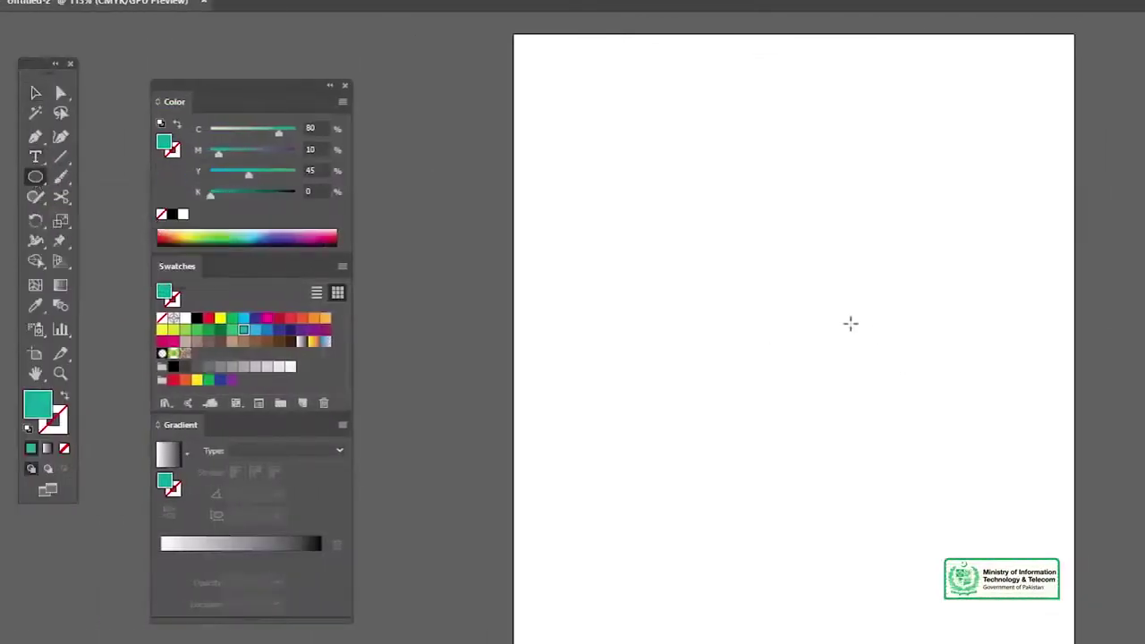
{"action": "left_click_drag", "start_coordinate": [749, 265], "coordinate": [868, 378]}
{"action": "key", "text": "v"}
{"action": "left_click", "coordinate": [66, 393]}
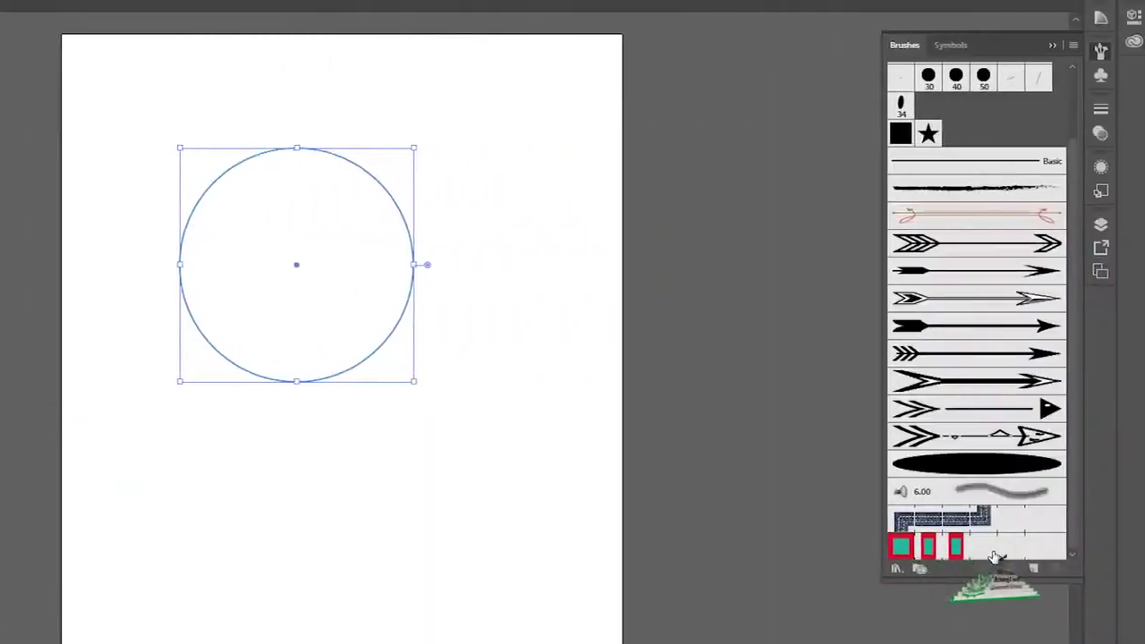
{"action": "mouse_move", "coordinate": [900, 546]}
{"action": "left_mouse_down"}
{"action": "mouse_move", "coordinate": [391, 186]}
{"action": "mouse_move", "coordinate": [442, 264]}
{"action": "left_mouse_up"}
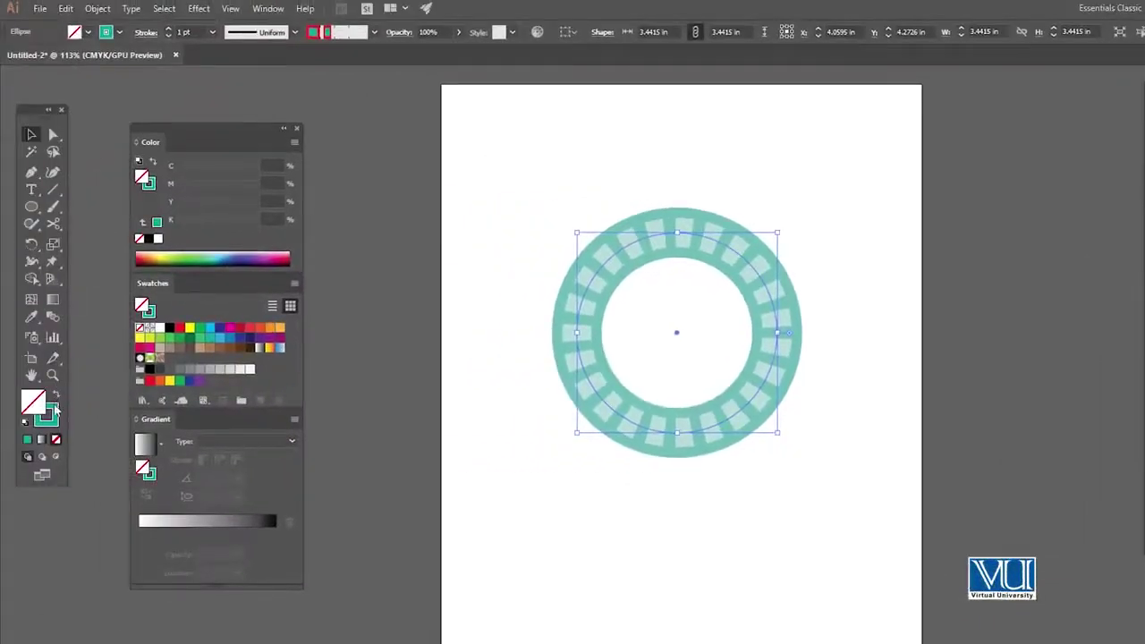
Change the circle's stroke colour to a bright red (about M 98, Y 90) and deselect the circle.
{"action": "double_click", "coordinate": [52, 409]}
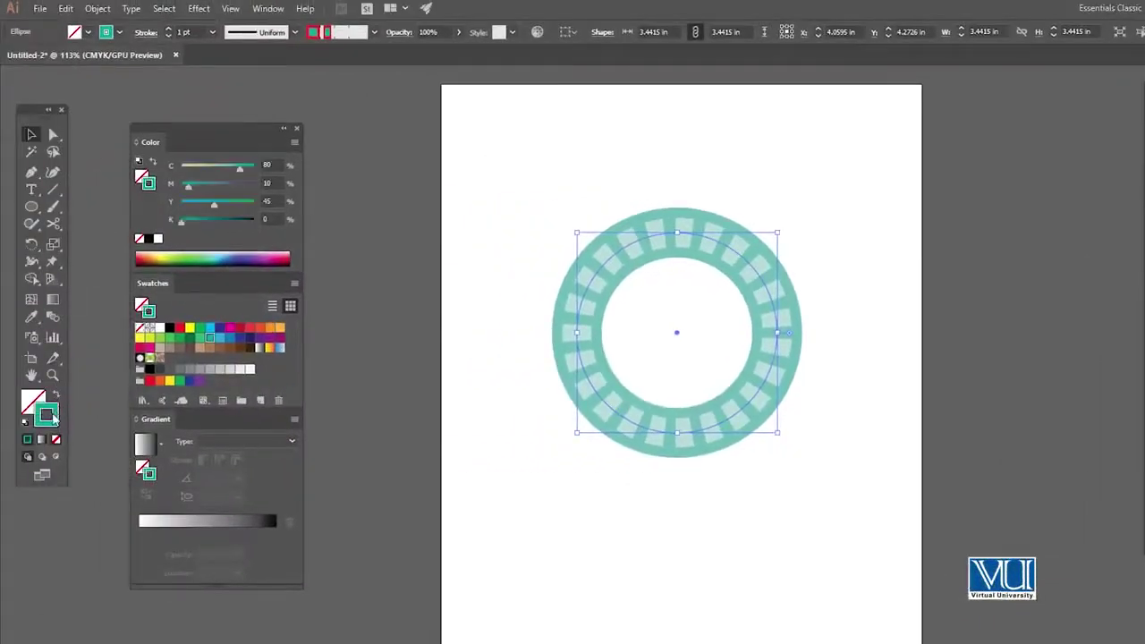
{"action": "left_click", "coordinate": [704, 302]}
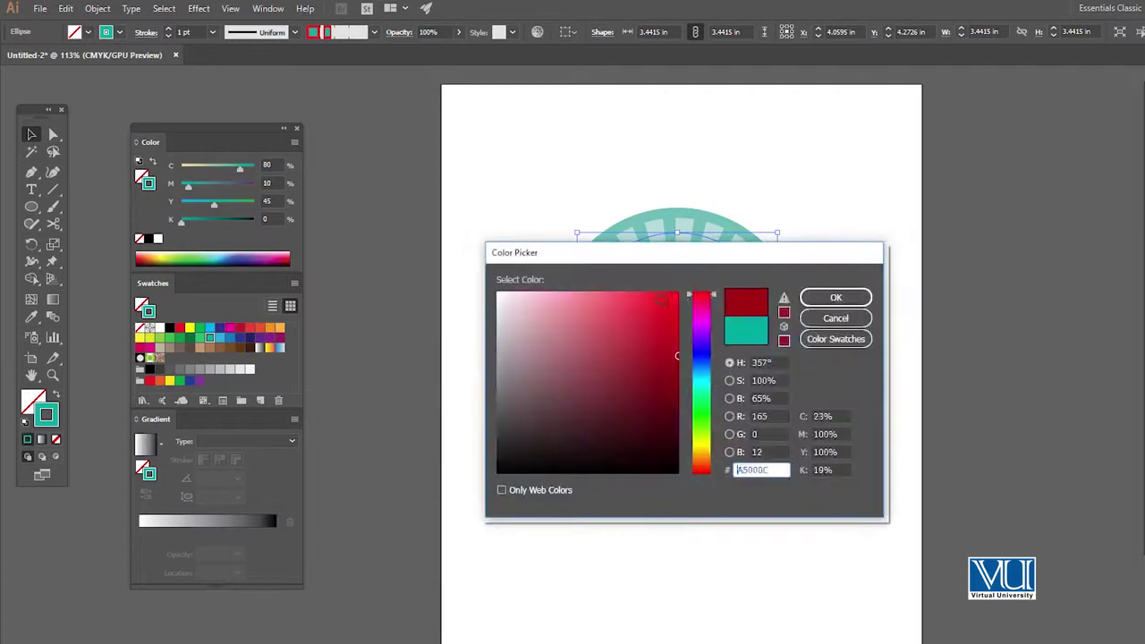
{"action": "left_click", "coordinate": [829, 299]}
{"action": "left_click", "coordinate": [826, 174]}
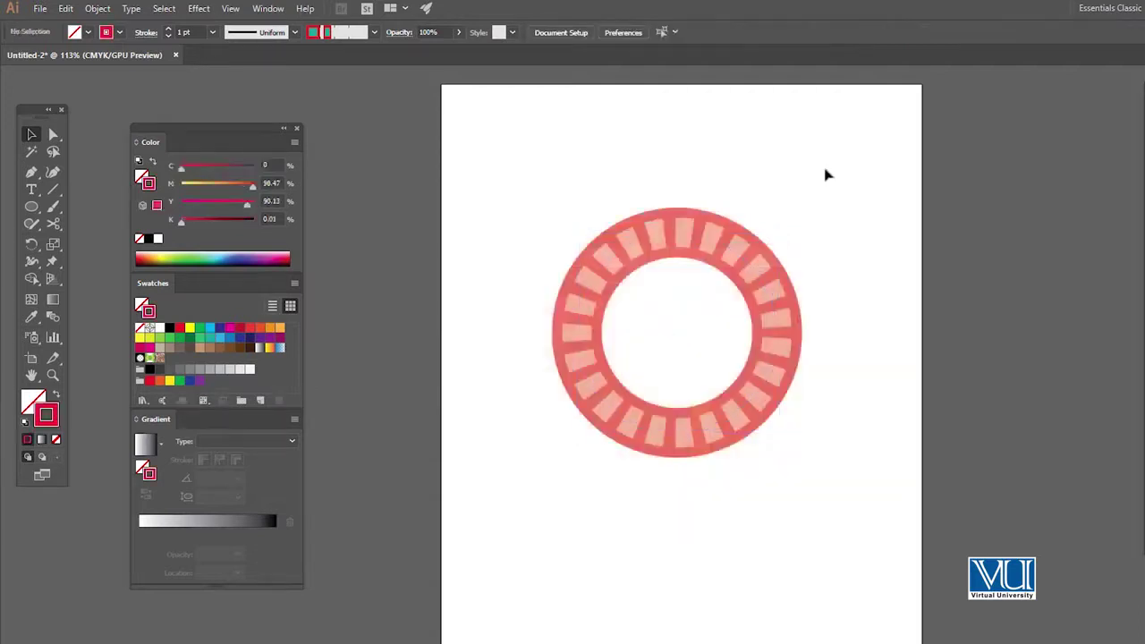